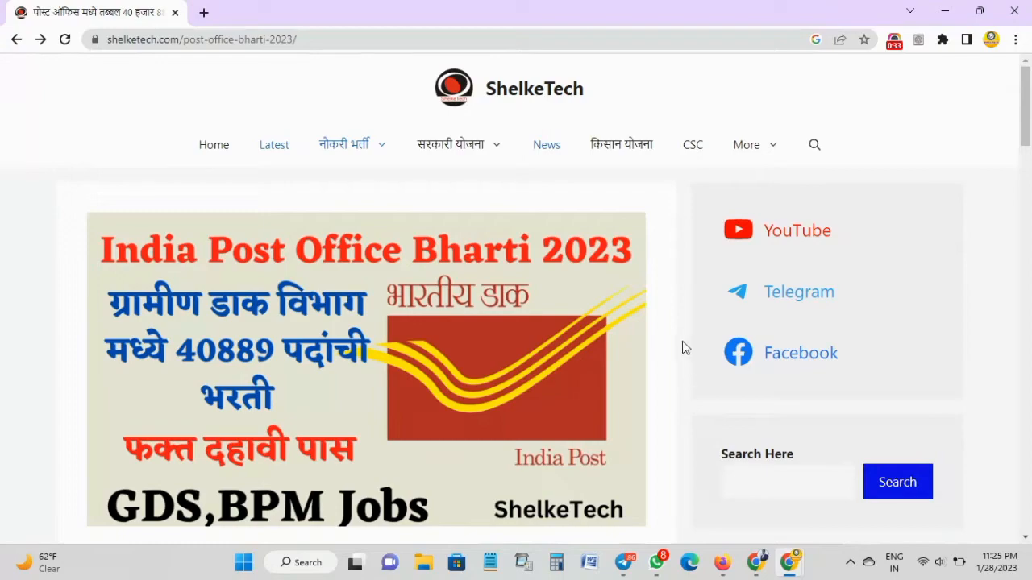
Step: Highlight the age limit (18 ते 40 वर्ष) and qualification (दहावी पास) rows in the details table
{"action": "scroll", "coordinate": [686, 336], "scroll_direction": "down", "scroll_amount": 14}
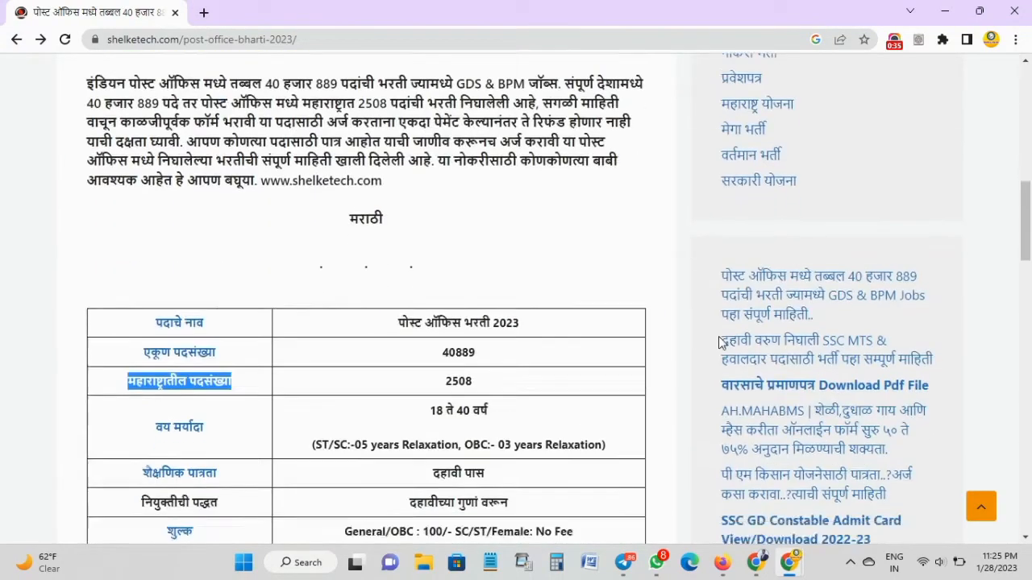
{"action": "scroll", "coordinate": [720, 343], "scroll_direction": "up", "scroll_amount": 2}
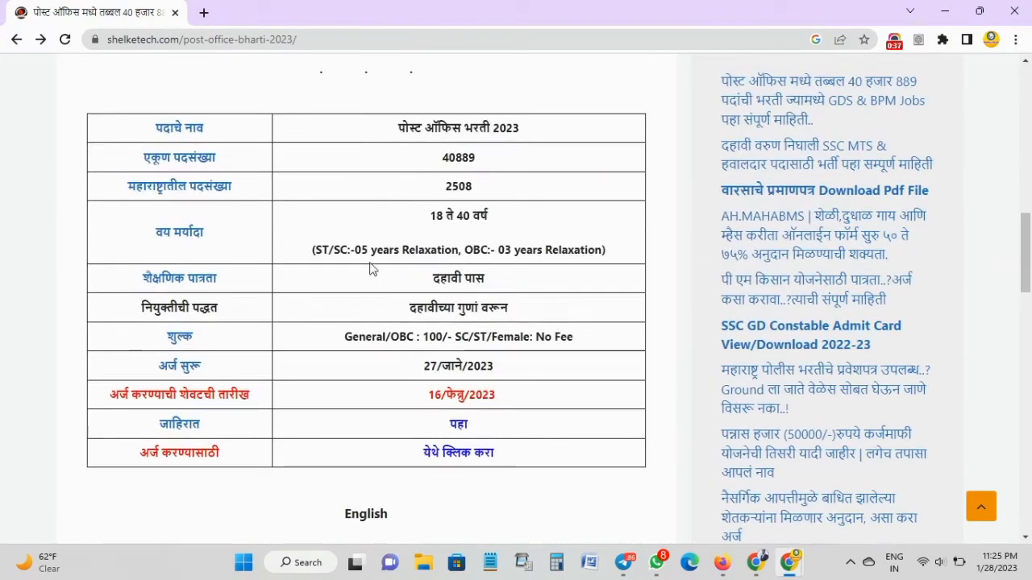
{"action": "left_click_drag", "start_coordinate": [158, 232], "coordinate": [206, 234]}
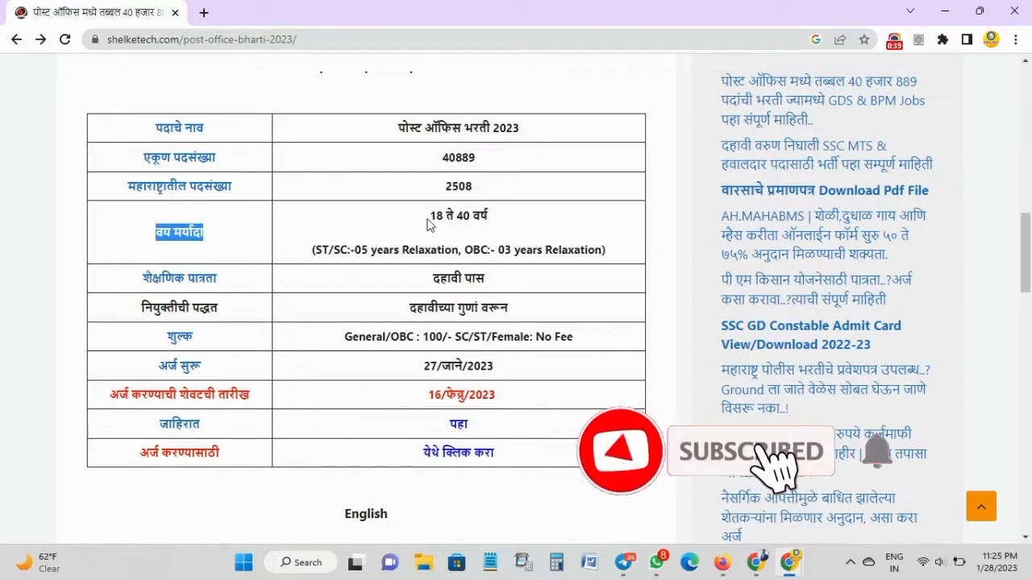
{"action": "left_click_drag", "start_coordinate": [427, 225], "coordinate": [493, 222]}
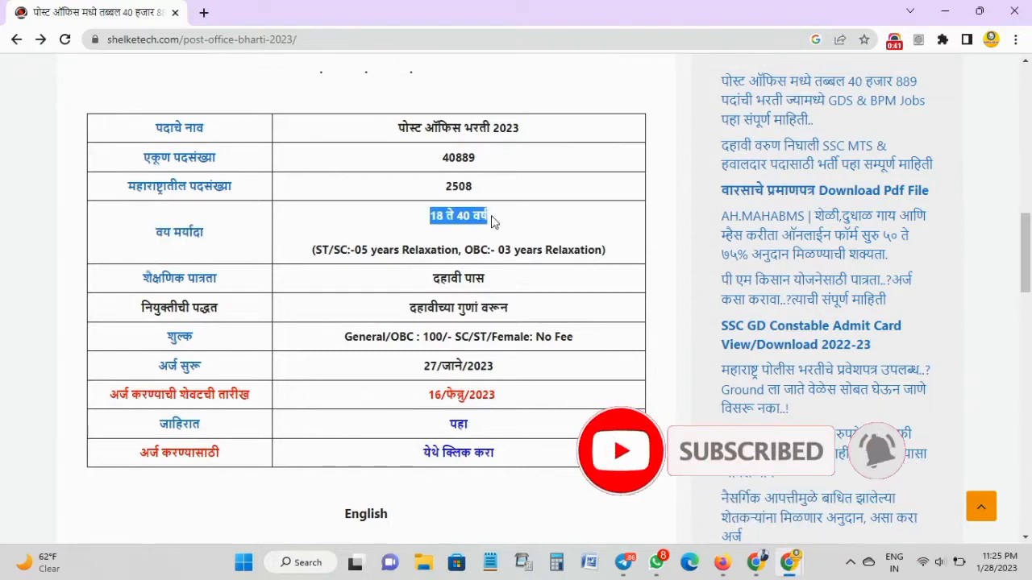
{"action": "left_click", "coordinate": [498, 250]}
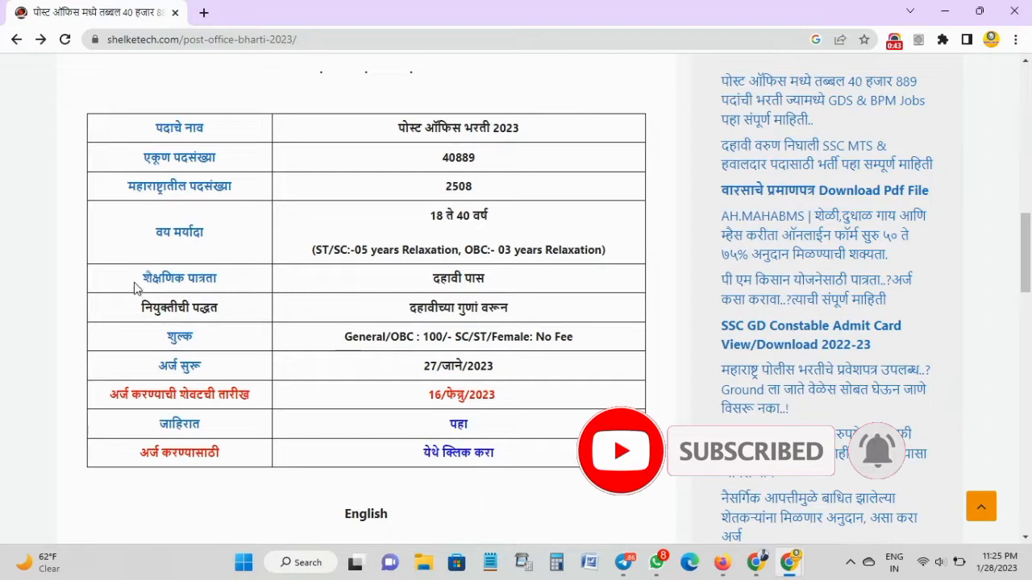
{"action": "left_click_drag", "start_coordinate": [135, 289], "coordinate": [224, 285]}
{"action": "left_click", "coordinate": [434, 292]}
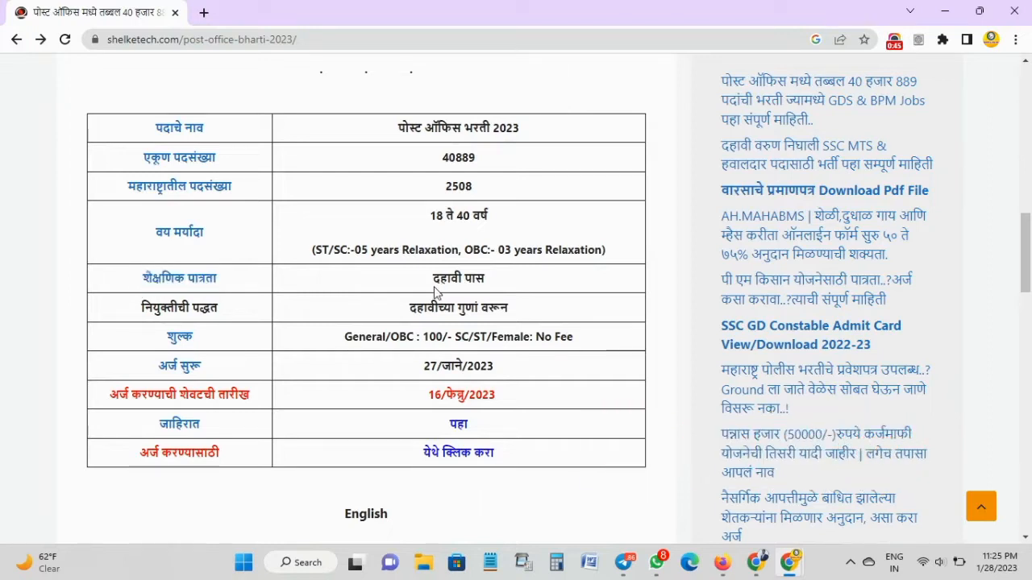
{"action": "left_click_drag", "start_coordinate": [434, 292], "coordinate": [489, 289]}
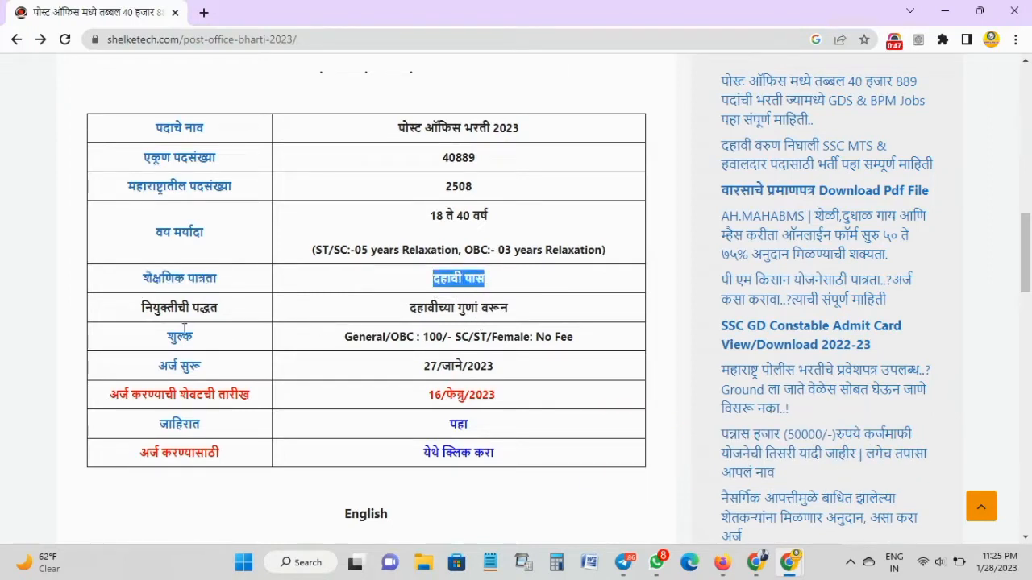
{"action": "left_click_drag", "start_coordinate": [141, 310], "coordinate": [221, 313]}
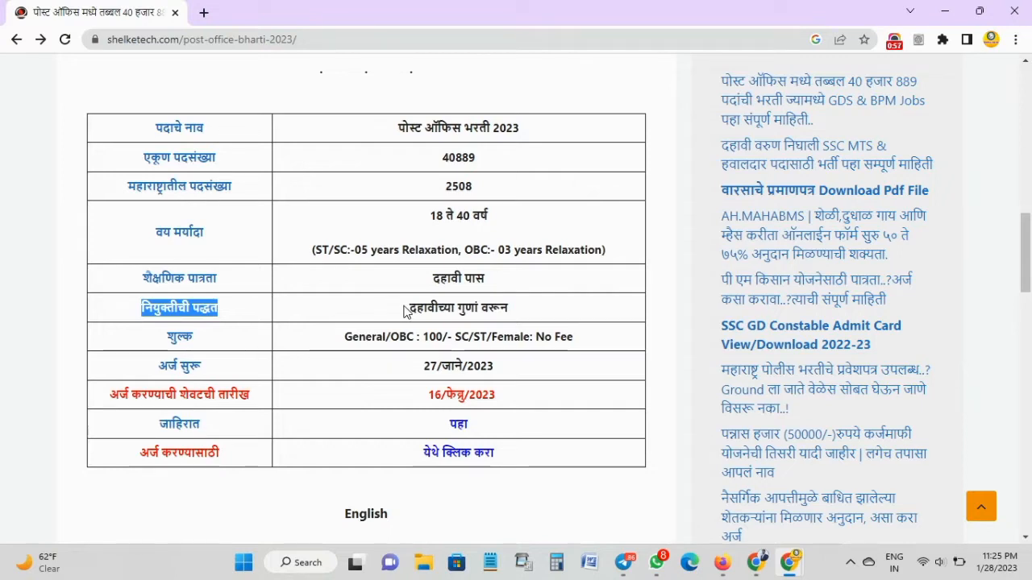
{"action": "left_click", "coordinate": [172, 339]}
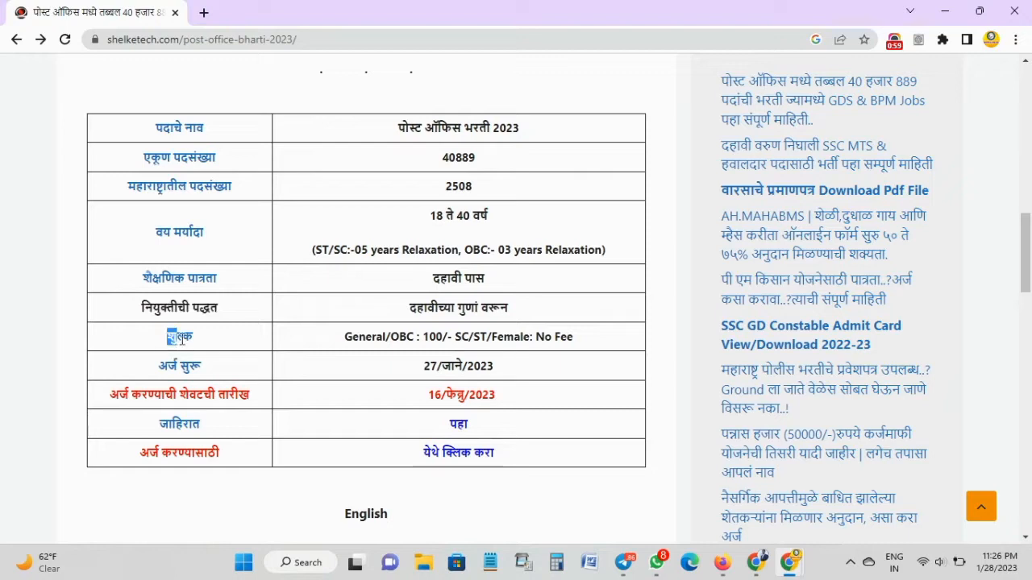
Step: Highlight the General/OBC fee of 100/- and application dates 27/जाने/2023 to 16/फेब्रु/2023
{"action": "left_click_drag", "start_coordinate": [341, 342], "coordinate": [449, 349]}
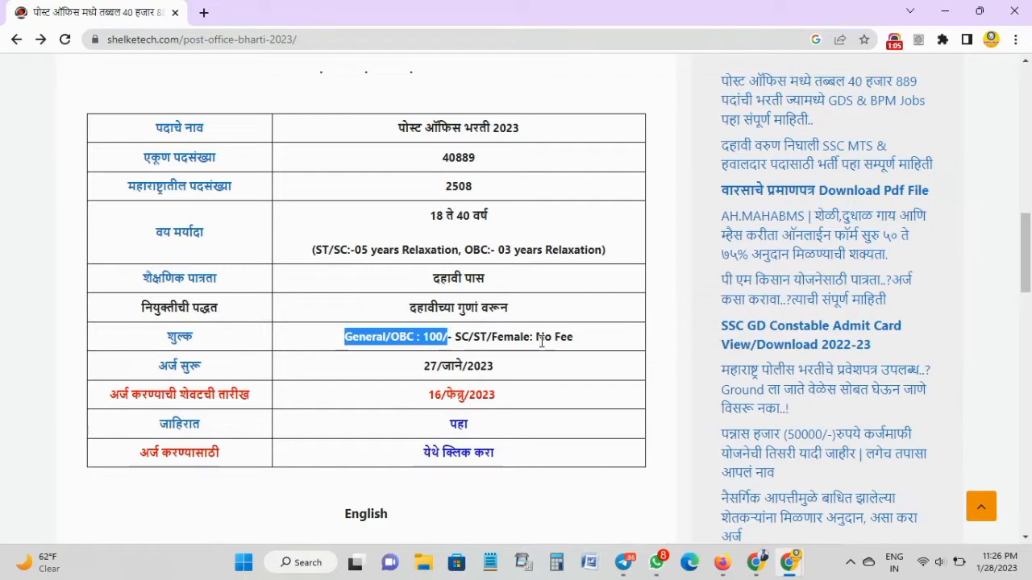
{"action": "scroll", "coordinate": [431, 353], "scroll_direction": "down", "scroll_amount": 1}
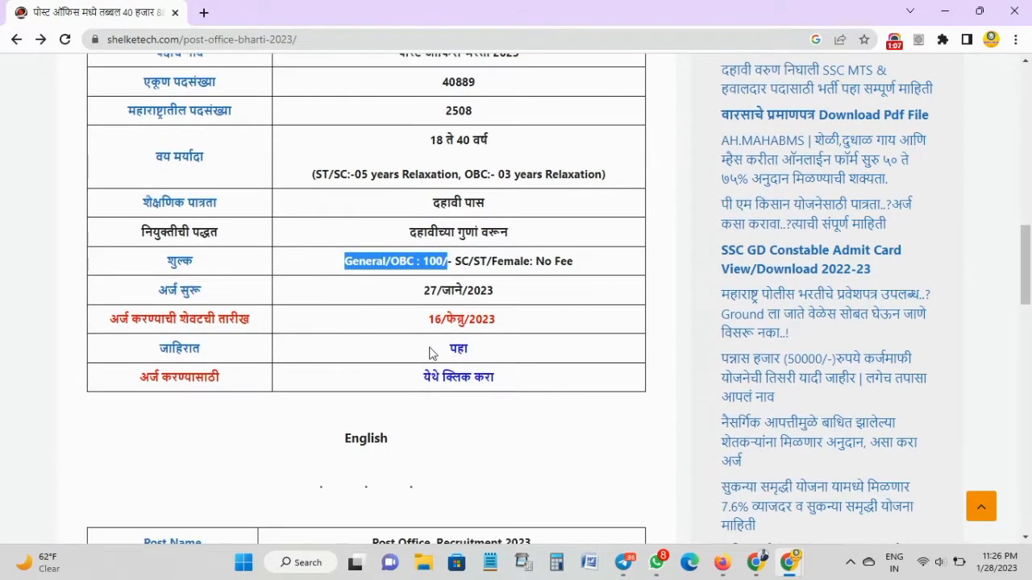
{"action": "left_click_drag", "start_coordinate": [422, 295], "coordinate": [497, 299]}
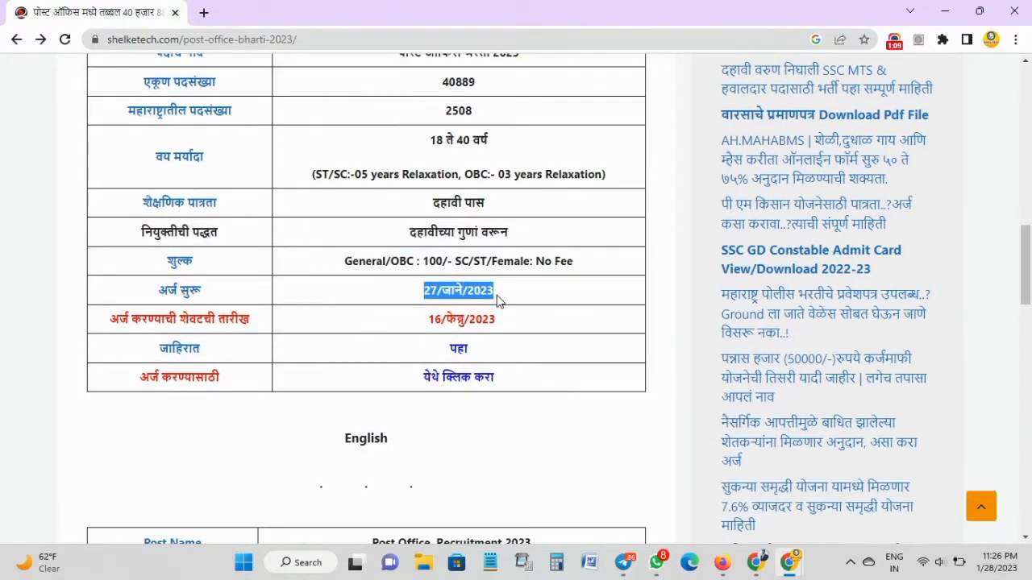
{"action": "left_click_drag", "start_coordinate": [424, 319], "coordinate": [503, 325]}
{"action": "left_click", "coordinate": [541, 327]}
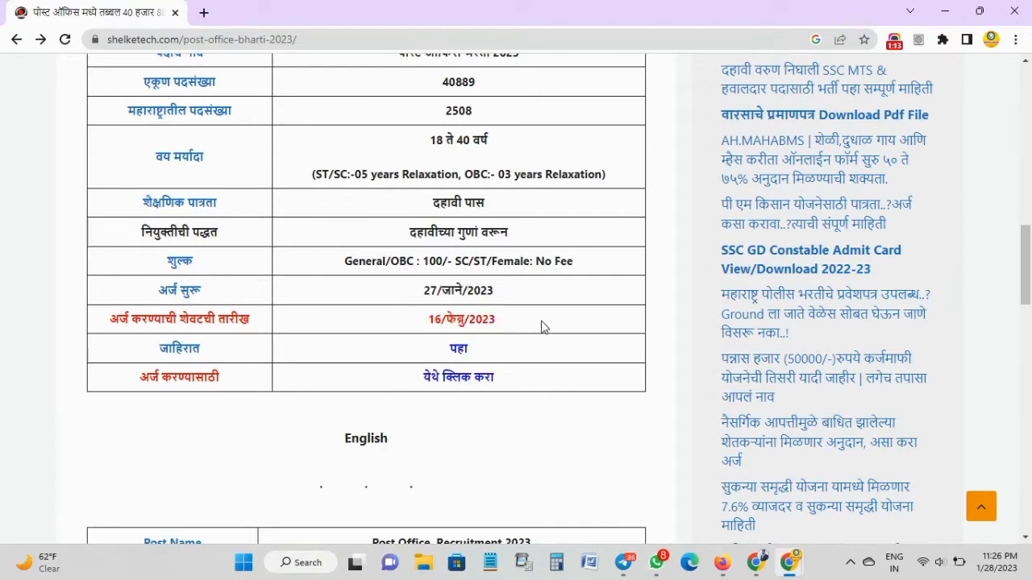
{"action": "scroll", "coordinate": [545, 329], "scroll_direction": "up", "scroll_amount": 1}
{"action": "scroll", "coordinate": [546, 330], "scroll_direction": "down", "scroll_amount": 1}
{"action": "scroll", "coordinate": [571, 418], "scroll_direction": "up", "scroll_amount": 1}
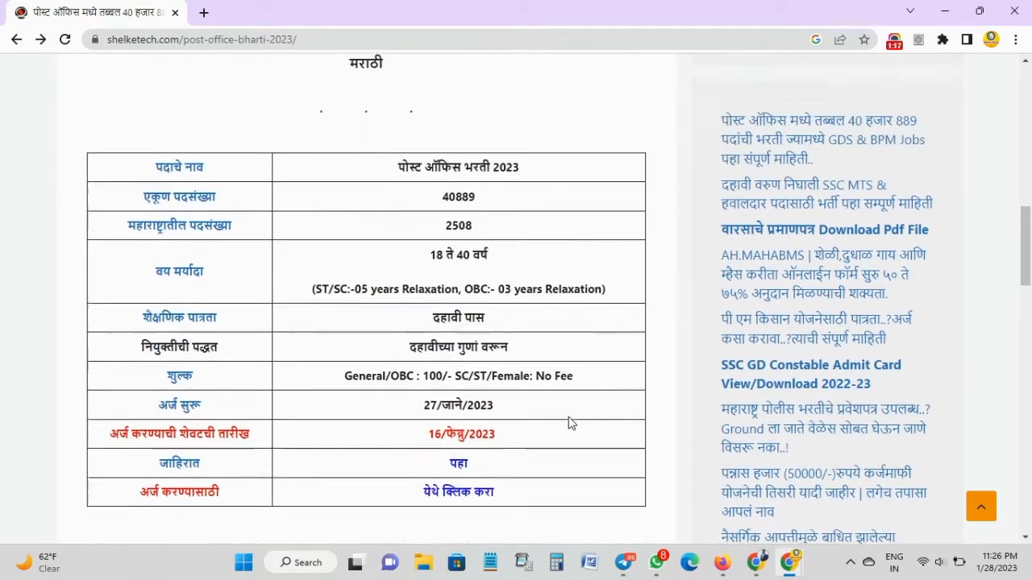
{"action": "scroll", "coordinate": [571, 418], "scroll_direction": "down", "scroll_amount": 3}
{"action": "scroll", "coordinate": [572, 420], "scroll_direction": "up", "scroll_amount": 2}
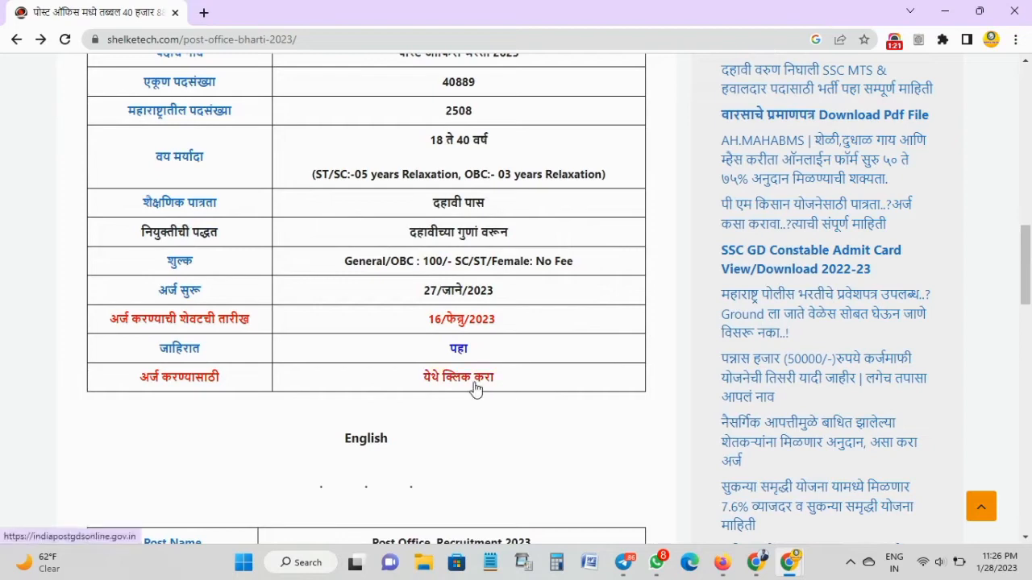
Step: Open indiapostgdsonline.gov.in from the article's 'येथे क्लिक करा' link
{"action": "left_click", "coordinate": [477, 386]}
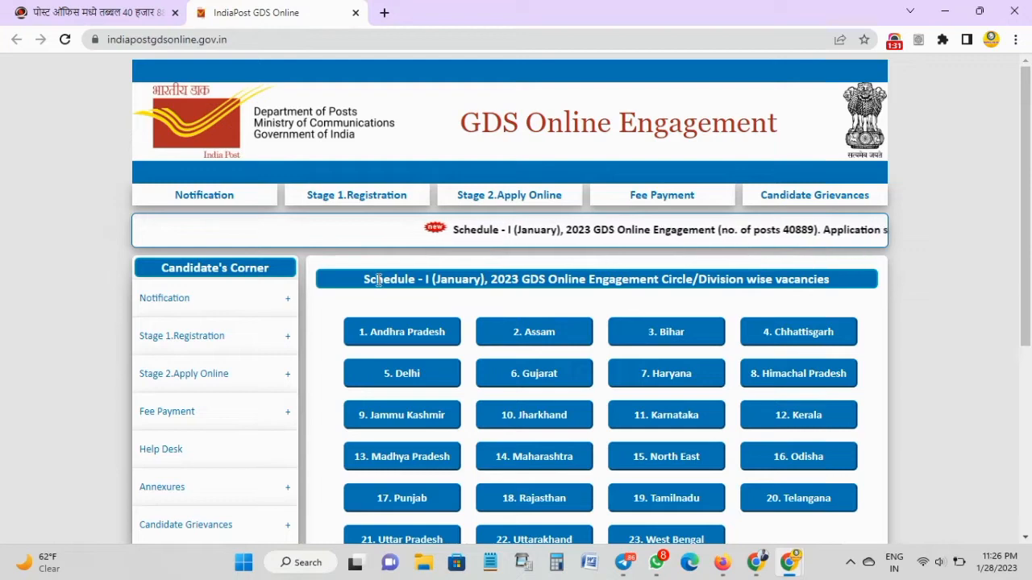
{"action": "mouse_move", "coordinate": [202, 347]}
{"action": "mouse_move", "coordinate": [231, 315]}
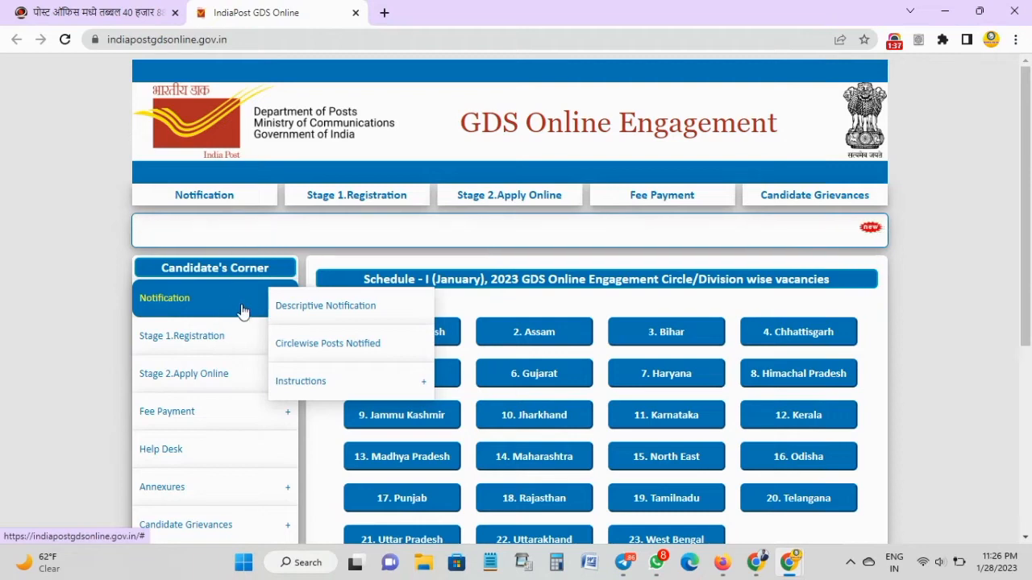
Step: Open the Descriptive Notification PDF, skim its first pages, and return to the GDS Online tab
{"action": "left_click", "coordinate": [329, 320]}
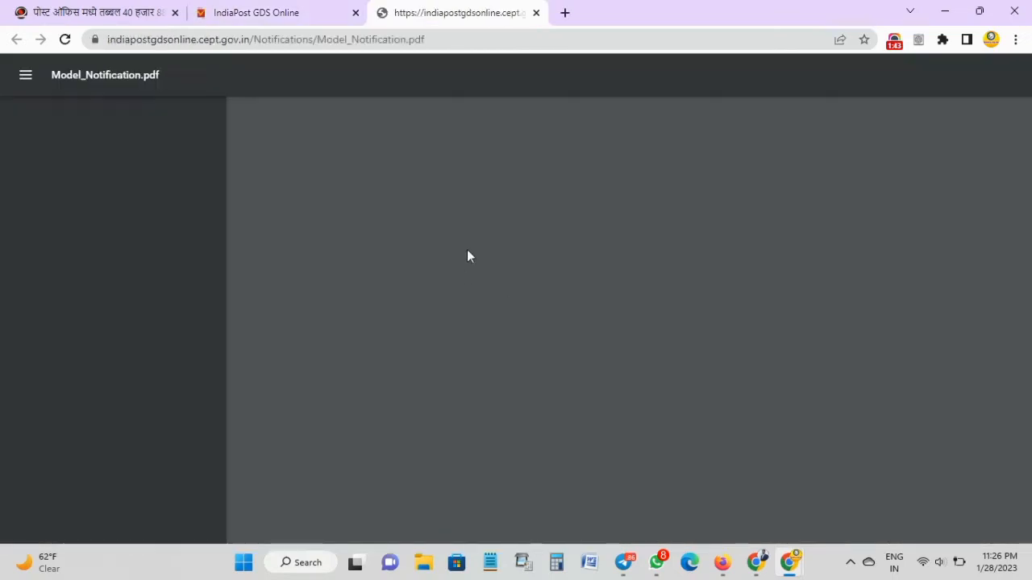
{"action": "scroll", "coordinate": [570, 295], "scroll_direction": "down", "scroll_amount": 3}
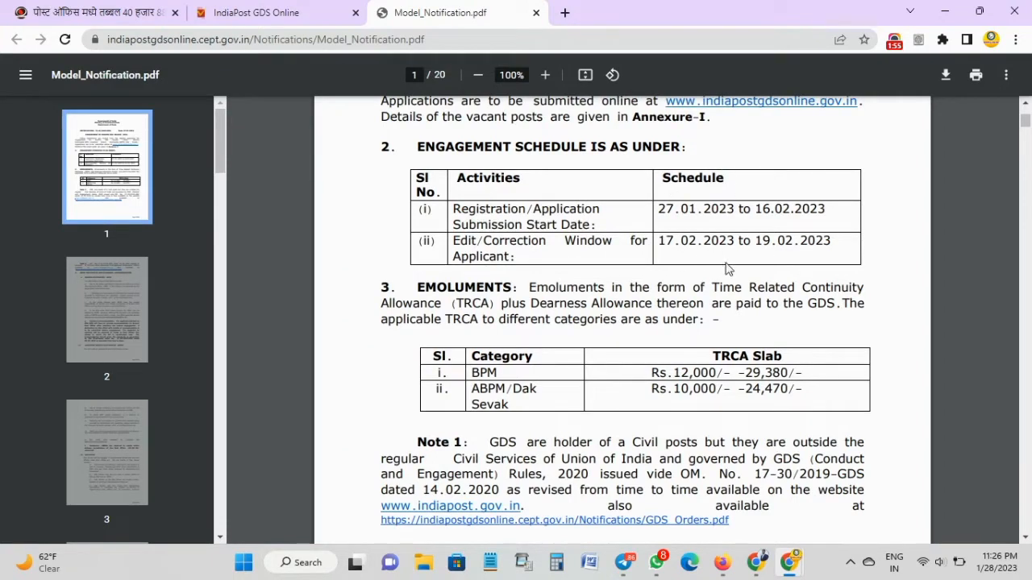
{"action": "scroll", "coordinate": [691, 275], "scroll_direction": "down", "scroll_amount": 1}
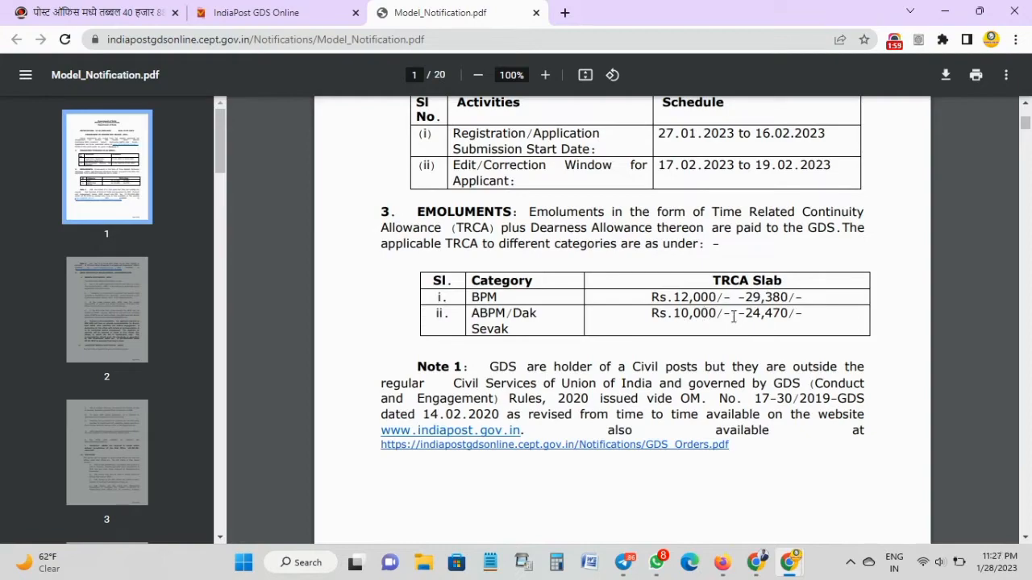
{"action": "scroll", "coordinate": [768, 320], "scroll_direction": "down", "scroll_amount": 10}
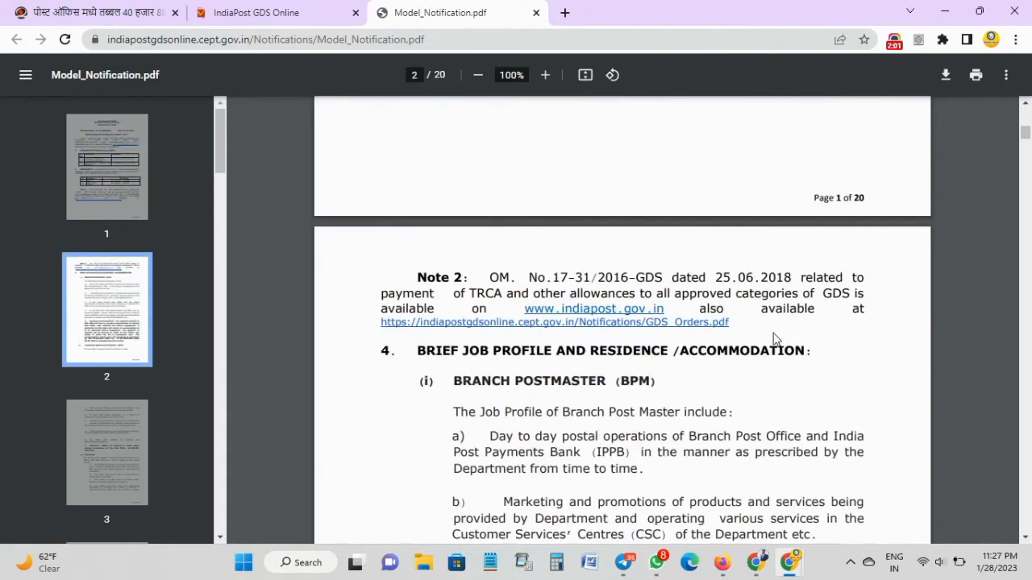
{"action": "scroll", "coordinate": [630, 218], "scroll_direction": "down", "scroll_amount": 7}
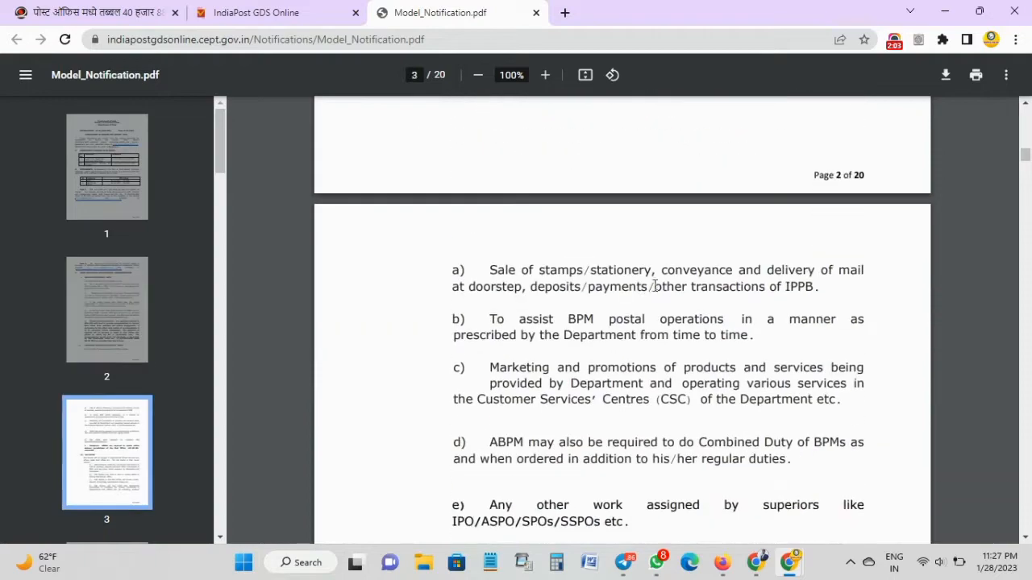
{"action": "scroll", "coordinate": [660, 289], "scroll_direction": "up", "scroll_amount": 8}
{"action": "left_click", "coordinate": [323, 12]}
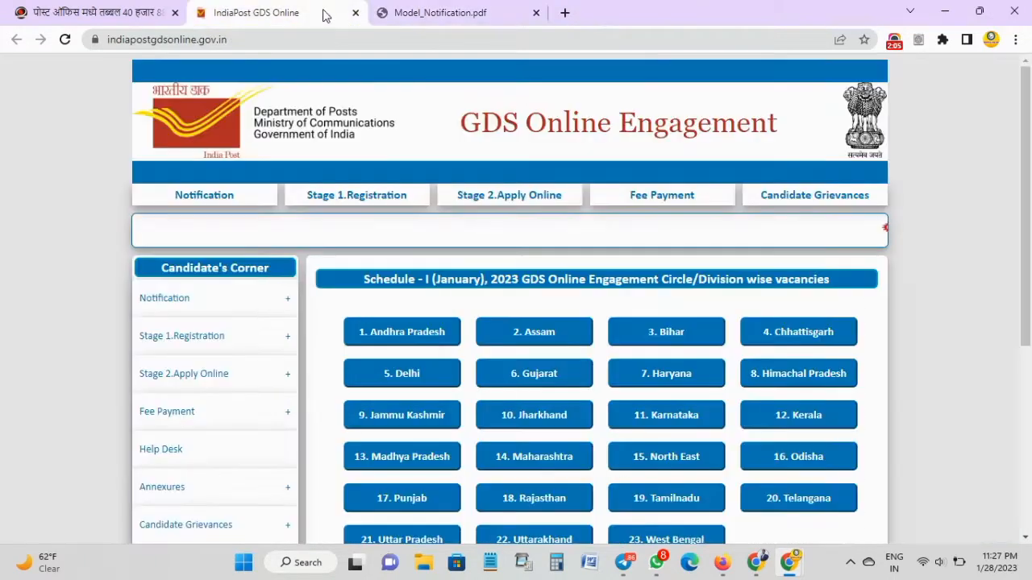
Step: Open the Circlewise Posts Notified PDF and highlight its Total column of 40889 posts
{"action": "mouse_move", "coordinate": [249, 295]}
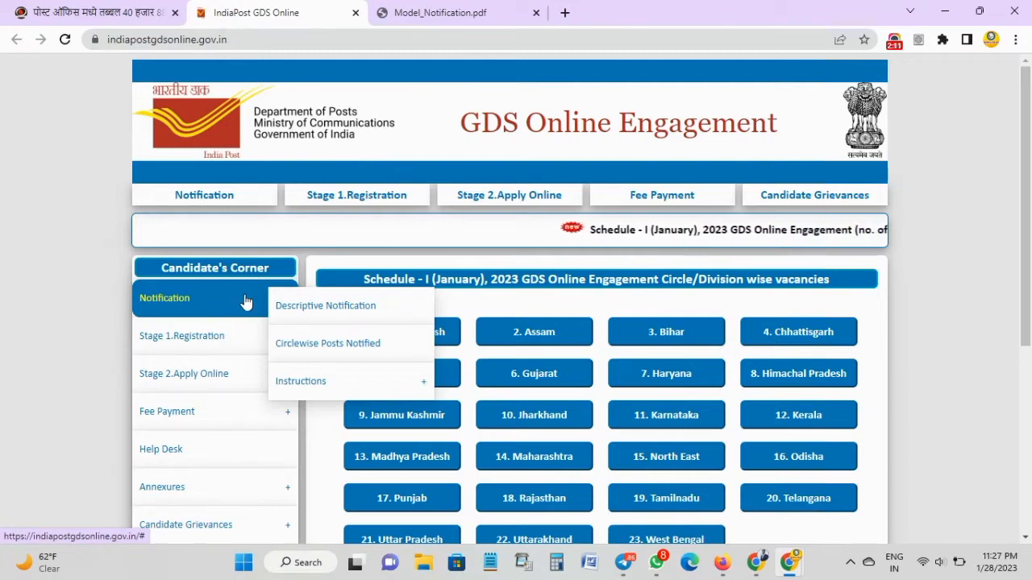
{"action": "left_click", "coordinate": [328, 345]}
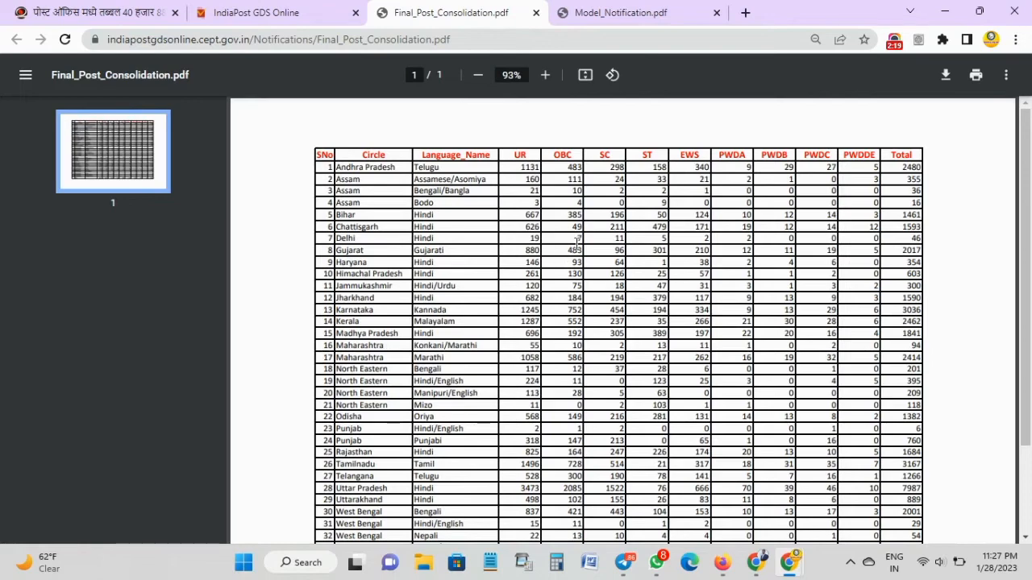
{"action": "scroll", "coordinate": [725, 242], "scroll_direction": "down", "scroll_amount": 3}
{"action": "scroll", "coordinate": [889, 194], "scroll_direction": "up", "scroll_amount": 3}
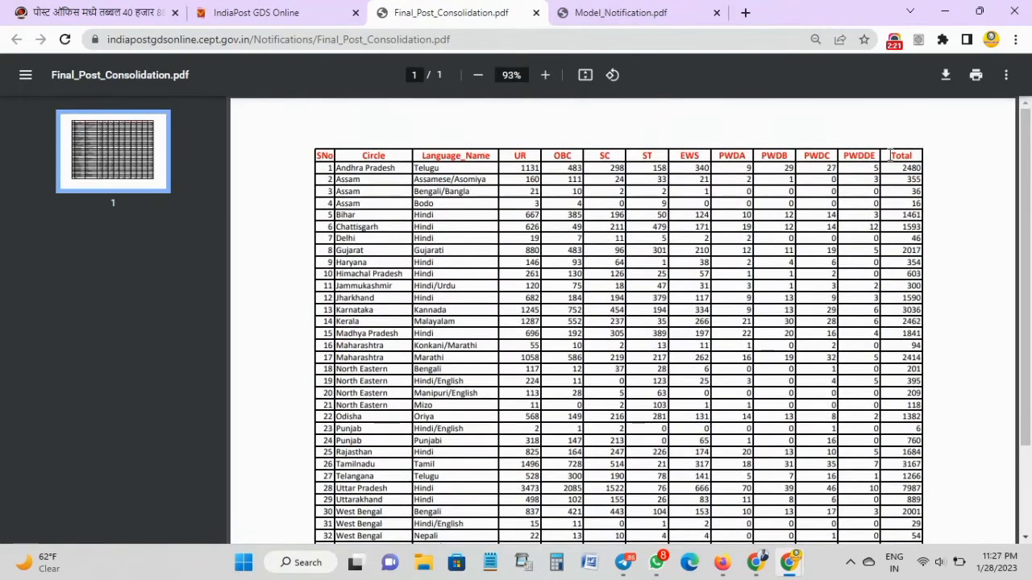
{"action": "left_click_drag", "start_coordinate": [890, 156], "coordinate": [928, 535]}
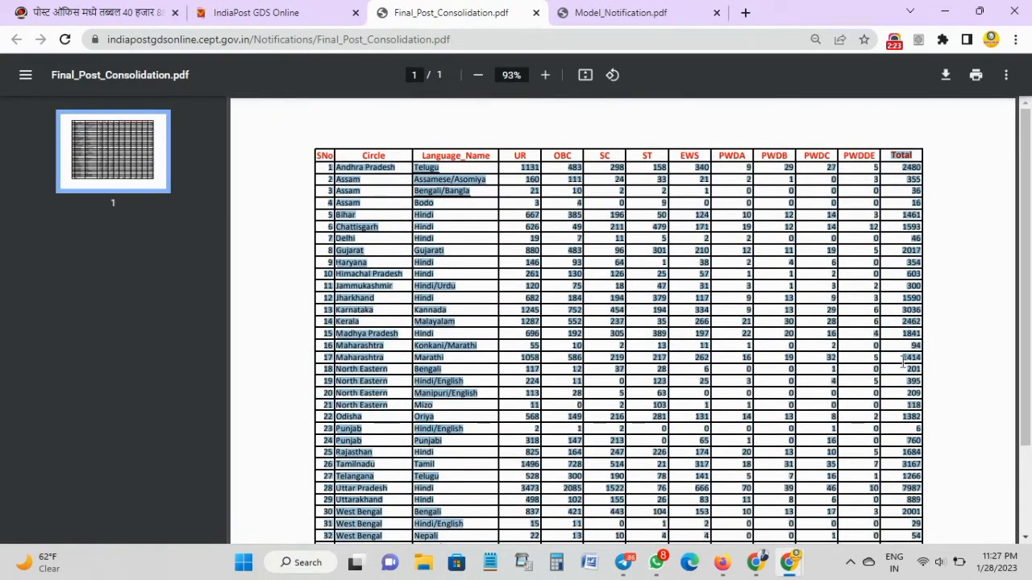
{"action": "scroll", "coordinate": [901, 363], "scroll_direction": "down", "scroll_amount": 2}
{"action": "scroll", "coordinate": [378, 266], "scroll_direction": "up", "scroll_amount": 1}
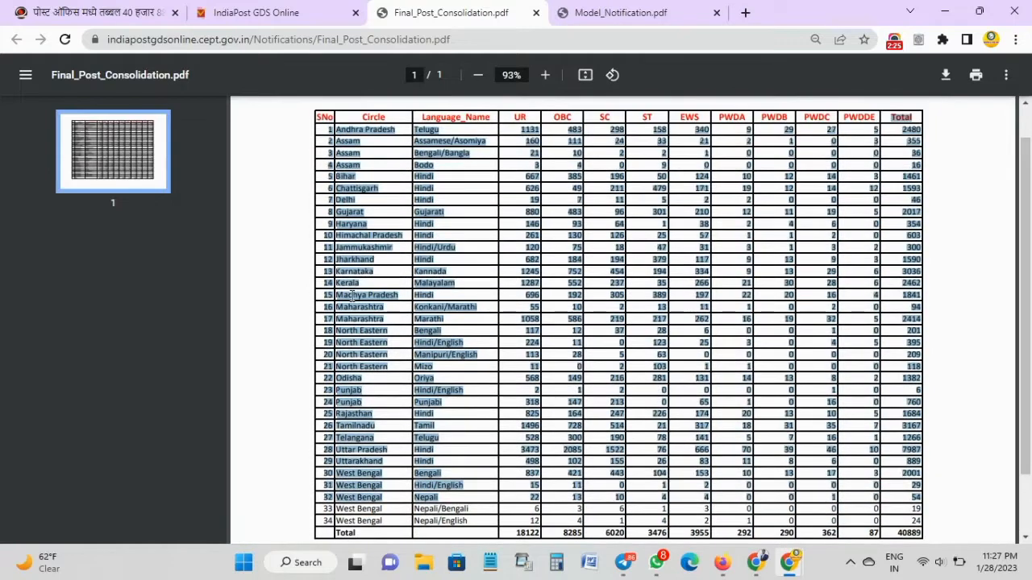
{"action": "left_click", "coordinate": [332, 309]}
Step: Highlight the Maharashtra (Marathi) row and its 2414 posts, then return to GDS Online
{"action": "left_click_drag", "start_coordinate": [327, 307], "coordinate": [413, 320]}
{"action": "left_click", "coordinate": [392, 318]}
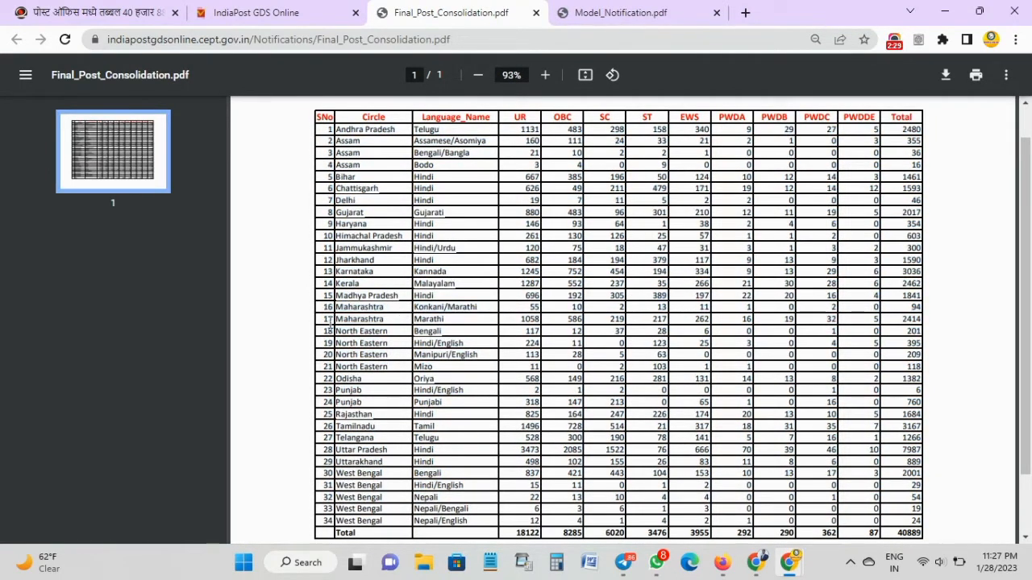
{"action": "left_click_drag", "start_coordinate": [324, 320], "coordinate": [925, 319]}
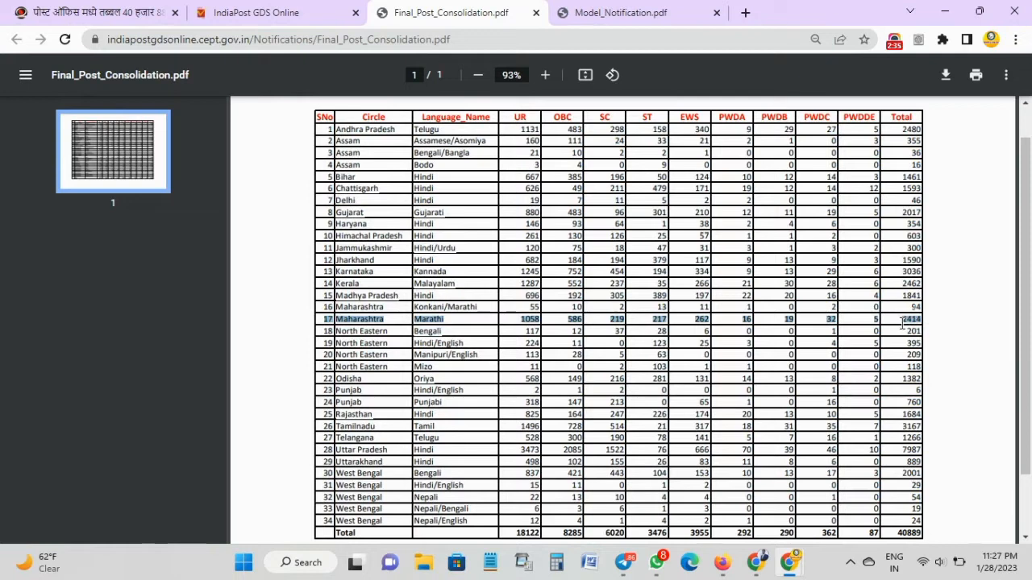
{"action": "left_click", "coordinate": [924, 321]}
{"action": "double_click", "coordinate": [921, 320]}
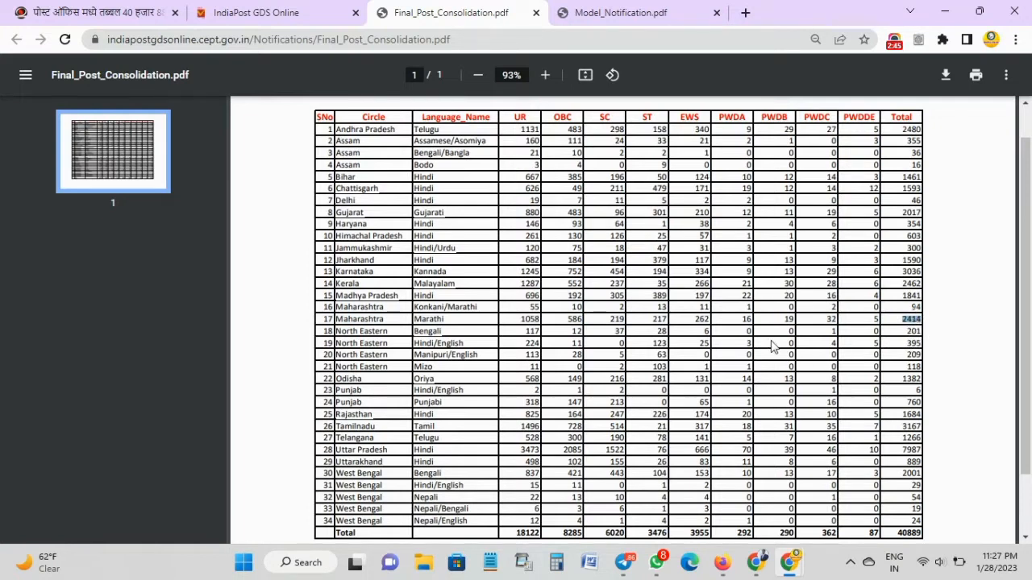
{"action": "left_click", "coordinate": [314, 8]}
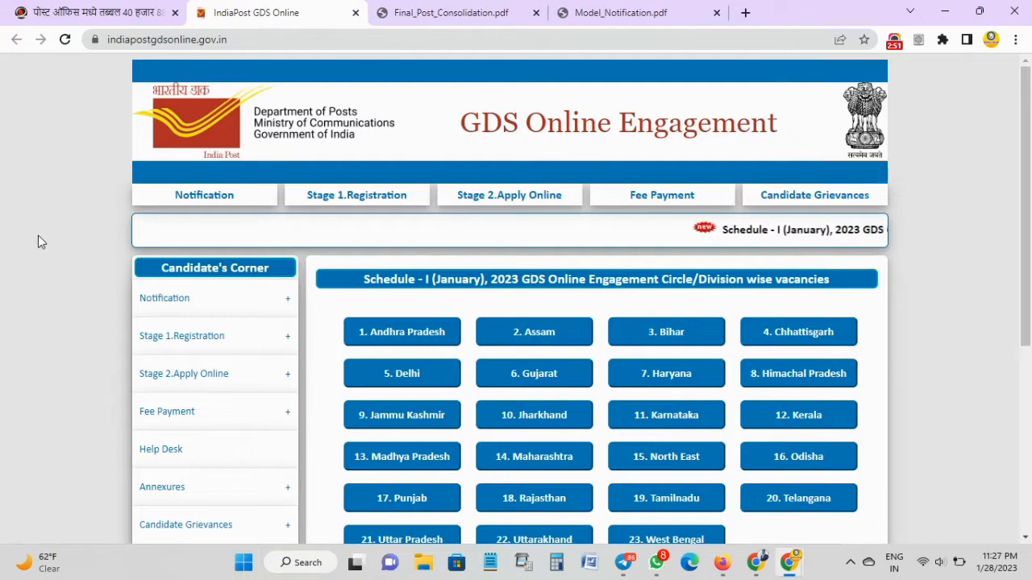
Step: Open the Stage 1 Registration form from the Candidate's Corner menu
{"action": "mouse_move", "coordinate": [180, 358]}
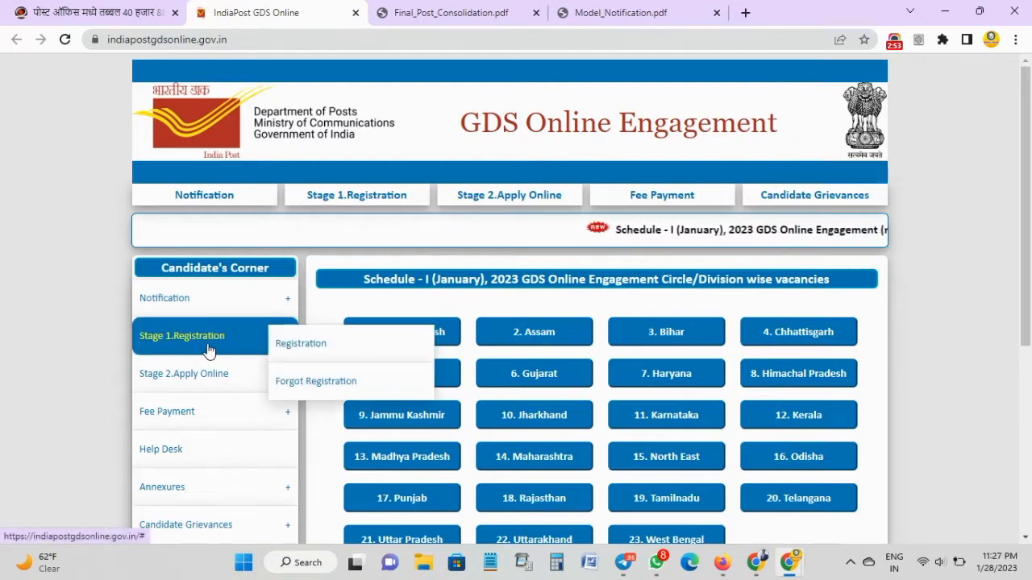
{"action": "mouse_move", "coordinate": [220, 377]}
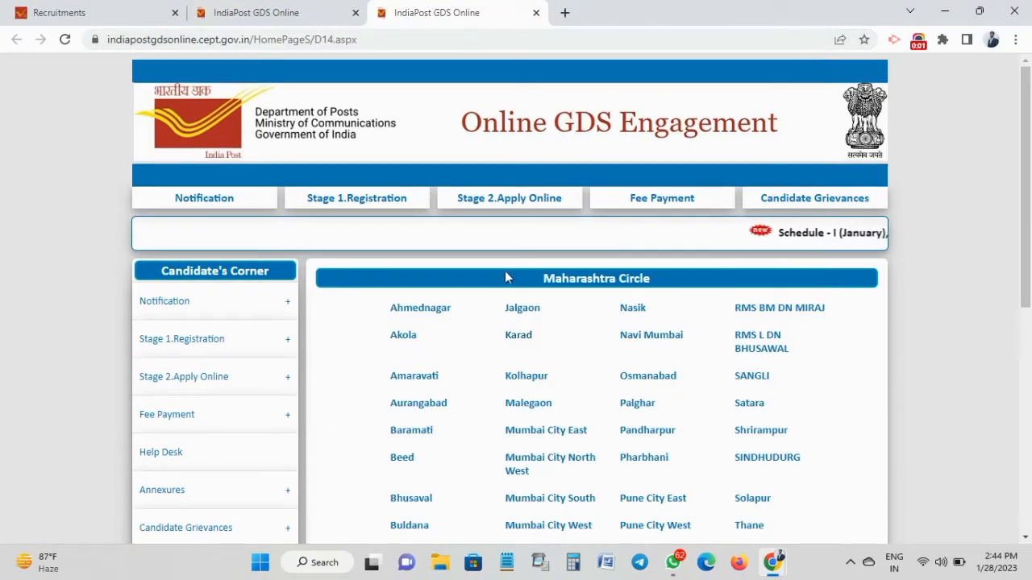
{"action": "scroll", "coordinate": [506, 278], "scroll_direction": "down", "scroll_amount": 4}
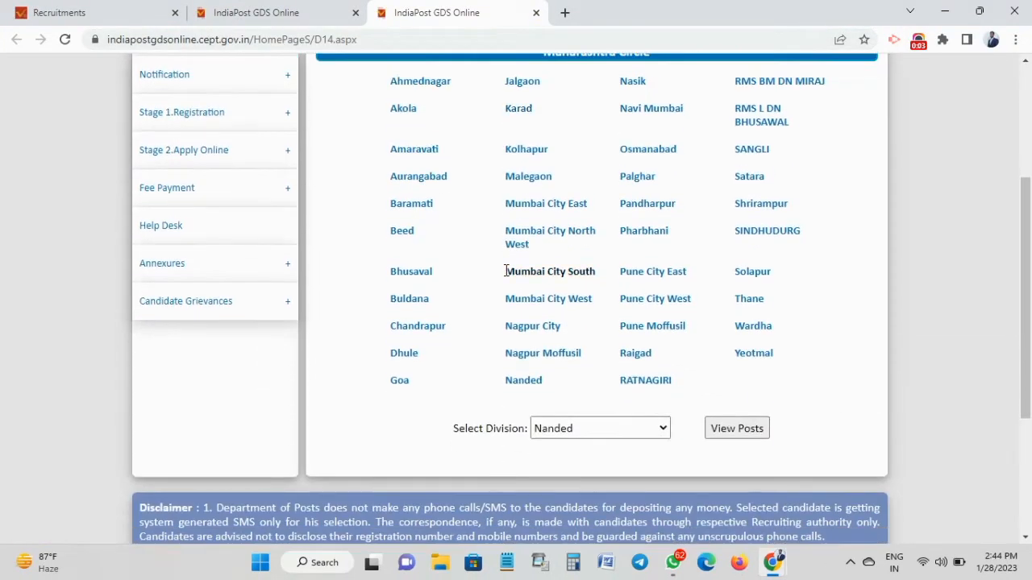
{"action": "scroll", "coordinate": [506, 271], "scroll_direction": "up", "scroll_amount": 1}
{"action": "mouse_move", "coordinate": [186, 200]}
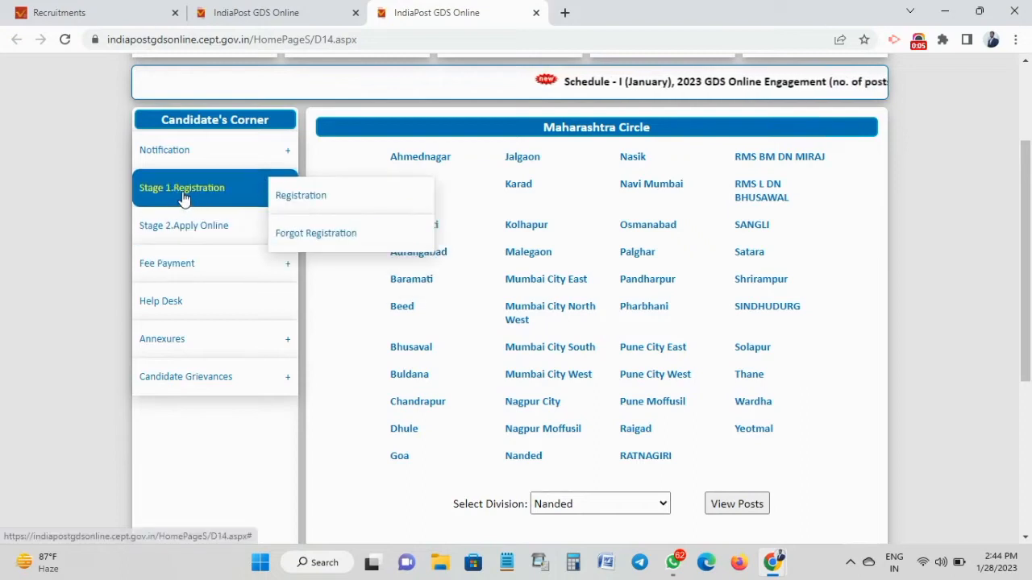
{"action": "left_click", "coordinate": [304, 197]}
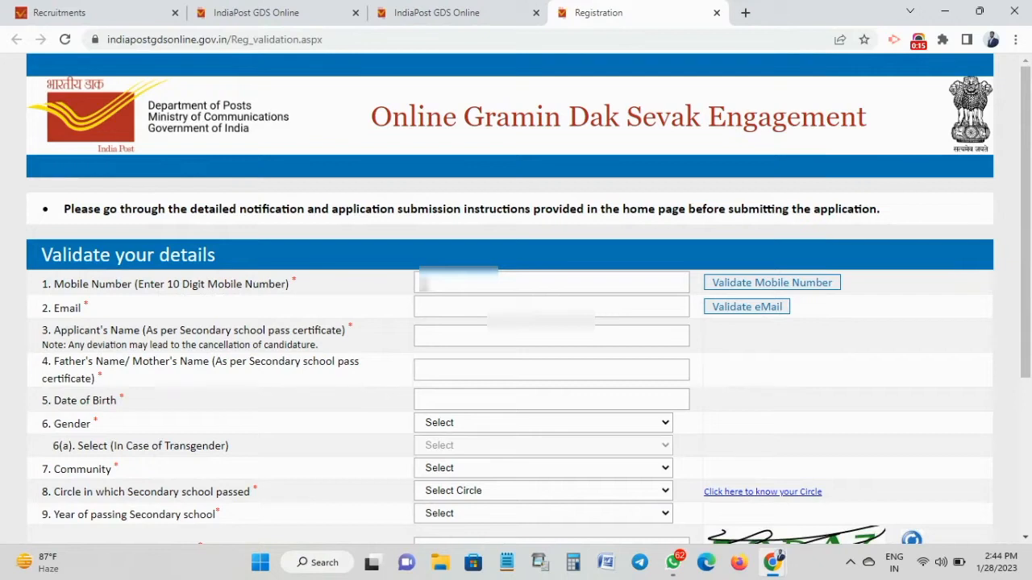
Step: Fill in the mobile number from autofill and request a verification OTP for it
{"action": "left_click", "coordinate": [424, 284]}
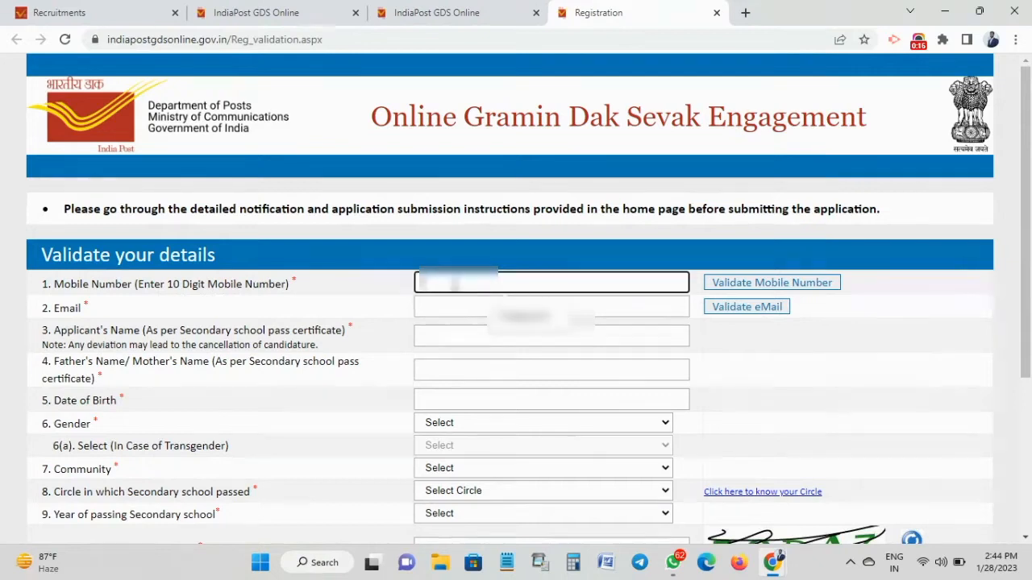
{"action": "left_click", "coordinate": [487, 310]}
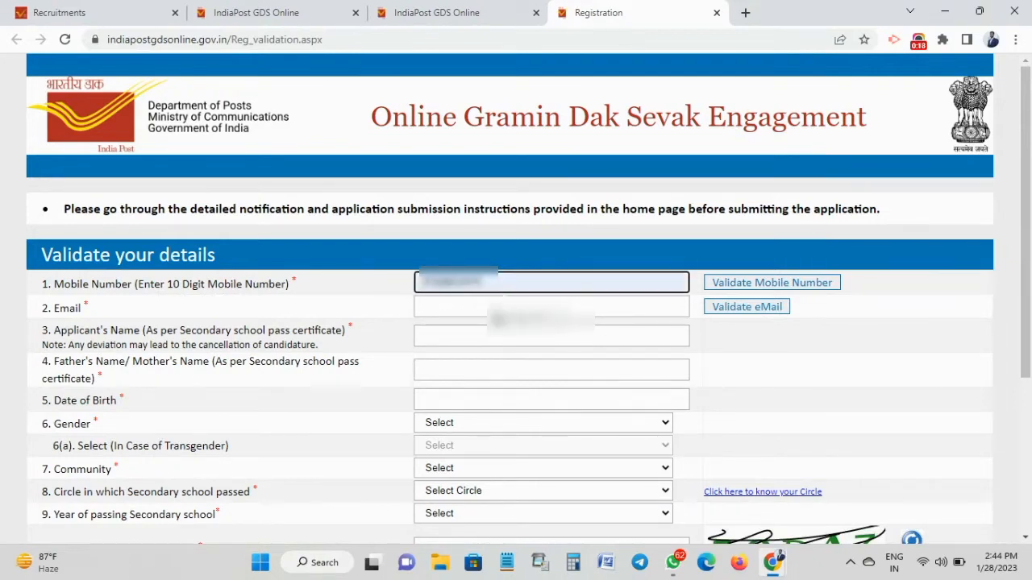
{"action": "left_click", "coordinate": [445, 308]}
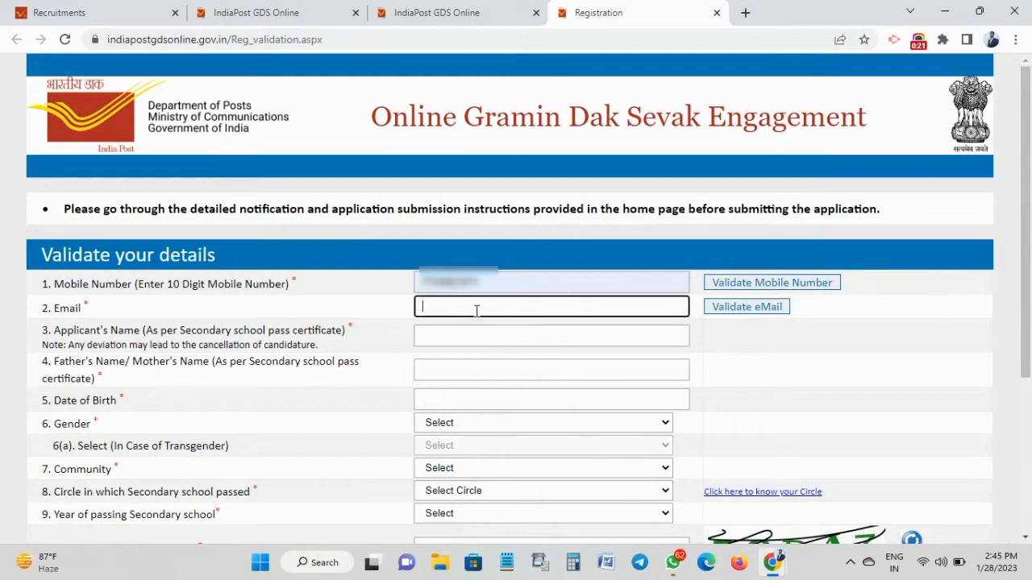
{"action": "left_click", "coordinate": [744, 285]}
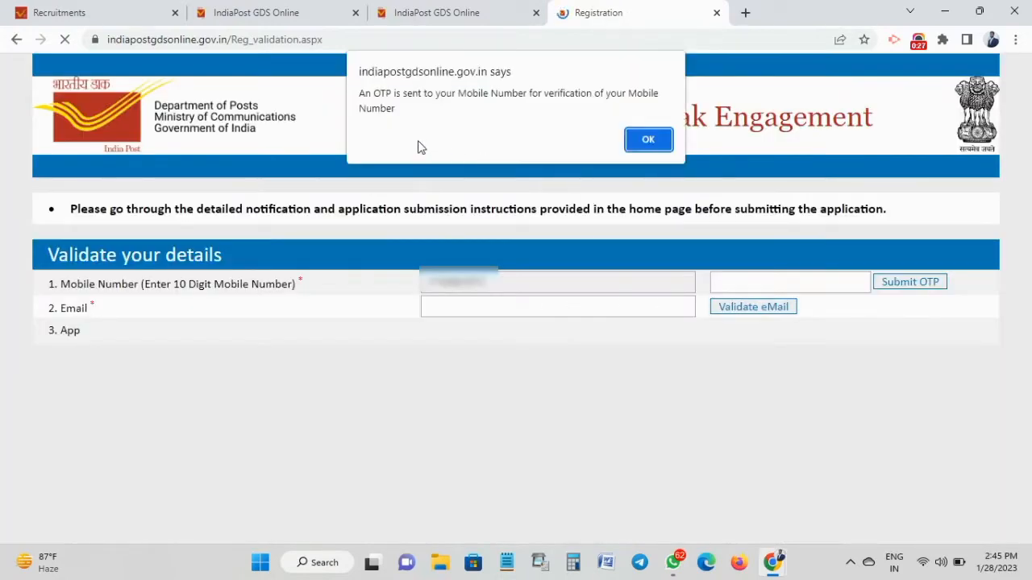
Step: Move the mobile OTP mistakenly typed into Email to the OTP box and submit it
{"action": "left_click", "coordinate": [653, 138]}
{"action": "left_click", "coordinate": [447, 306]}
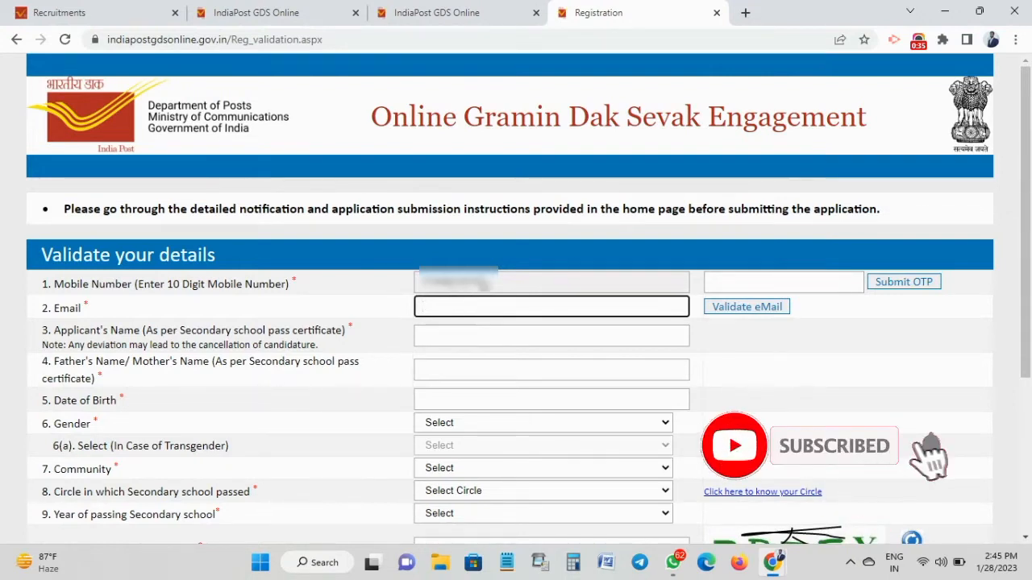
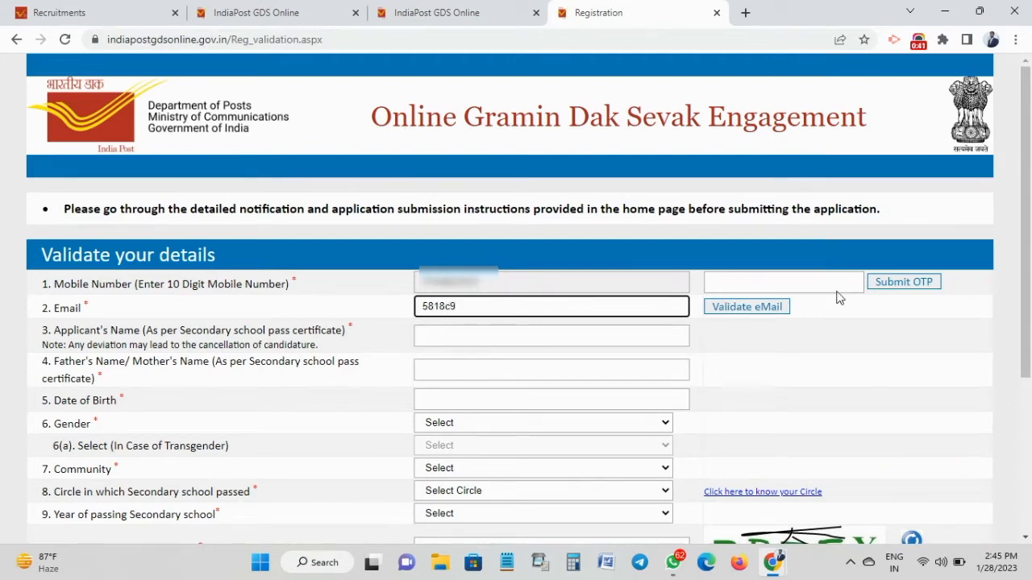
{"action": "double_click", "coordinate": [461, 307]}
{"action": "key", "text": "ctrl+c"}
{"action": "key", "text": "BackSpace"}
{"action": "left_click", "coordinate": [750, 284]}
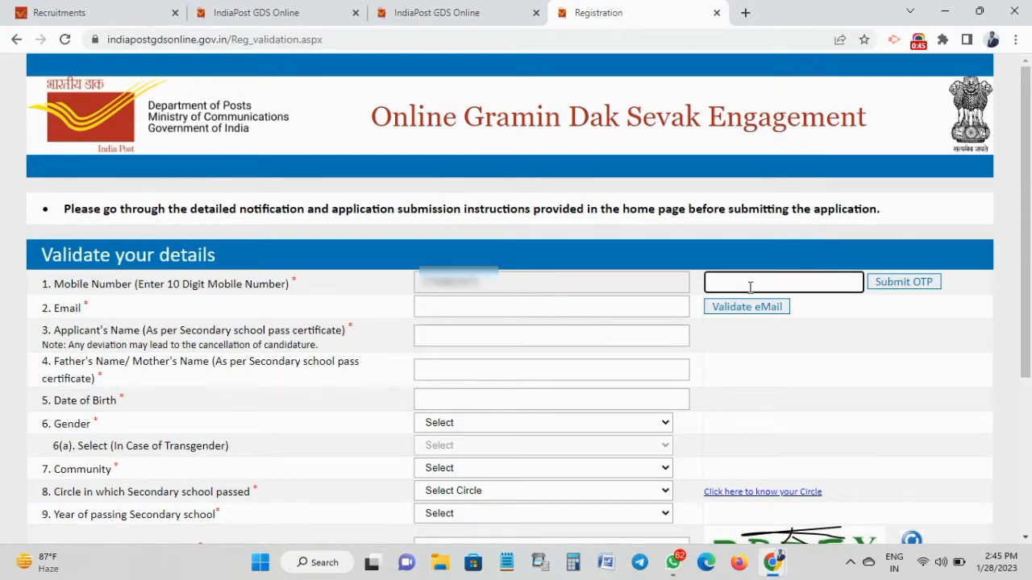
{"action": "key", "text": "ctrl+v"}
{"action": "left_click", "coordinate": [900, 283]}
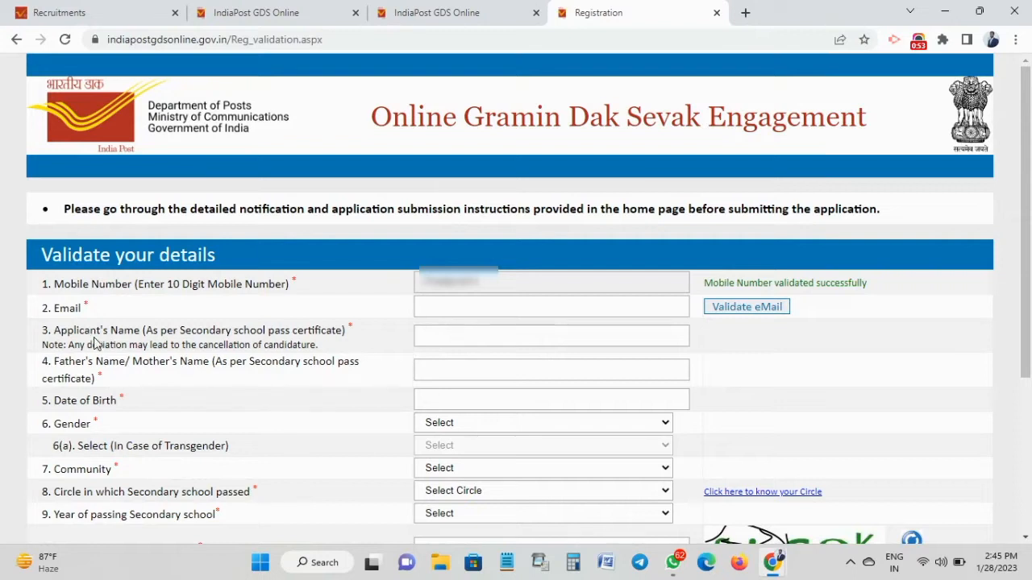
{"action": "left_click_drag", "start_coordinate": [52, 330], "coordinate": [333, 333]}
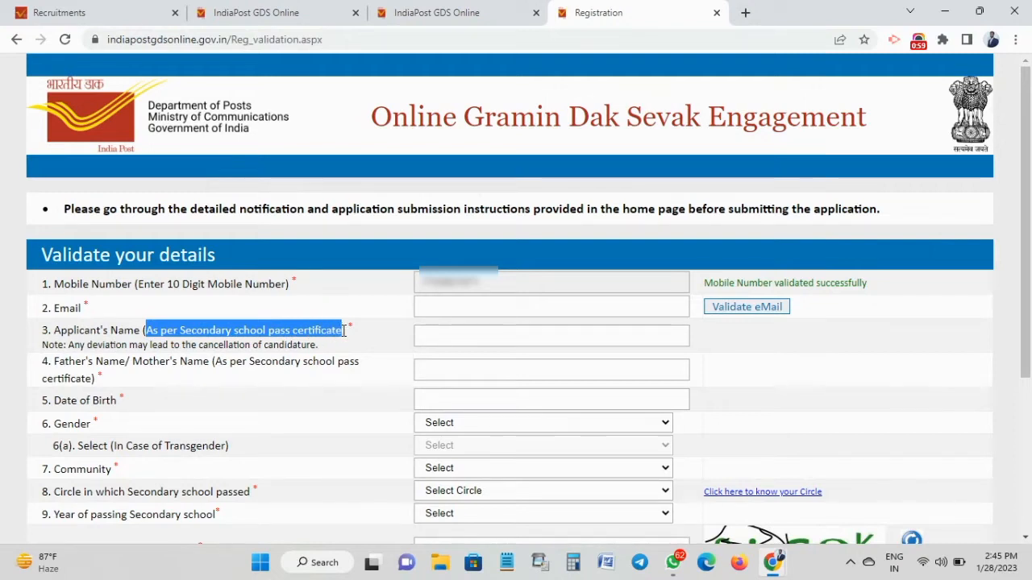
{"action": "left_click", "coordinate": [345, 331]}
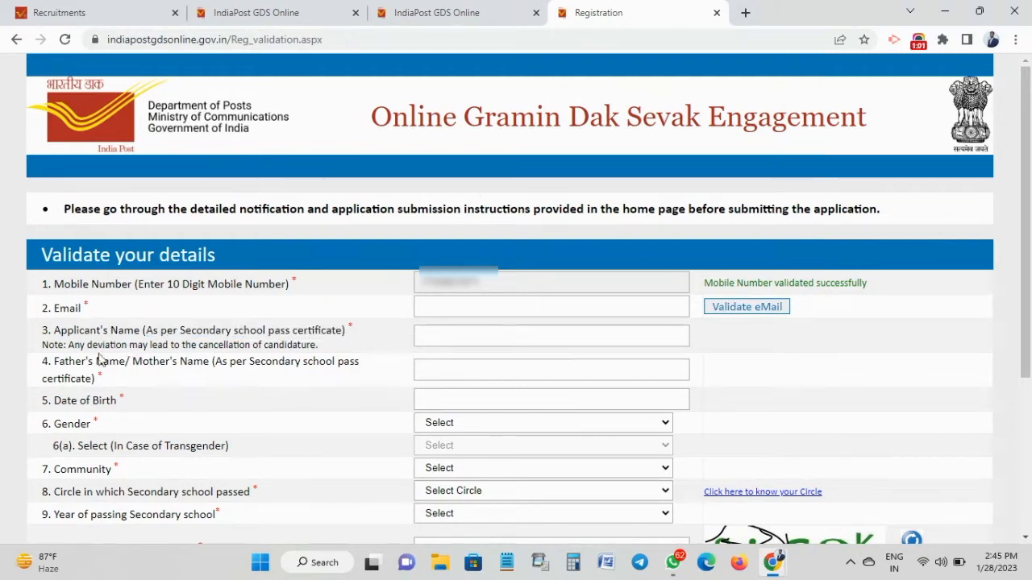
{"action": "left_click_drag", "start_coordinate": [68, 347], "coordinate": [315, 354]}
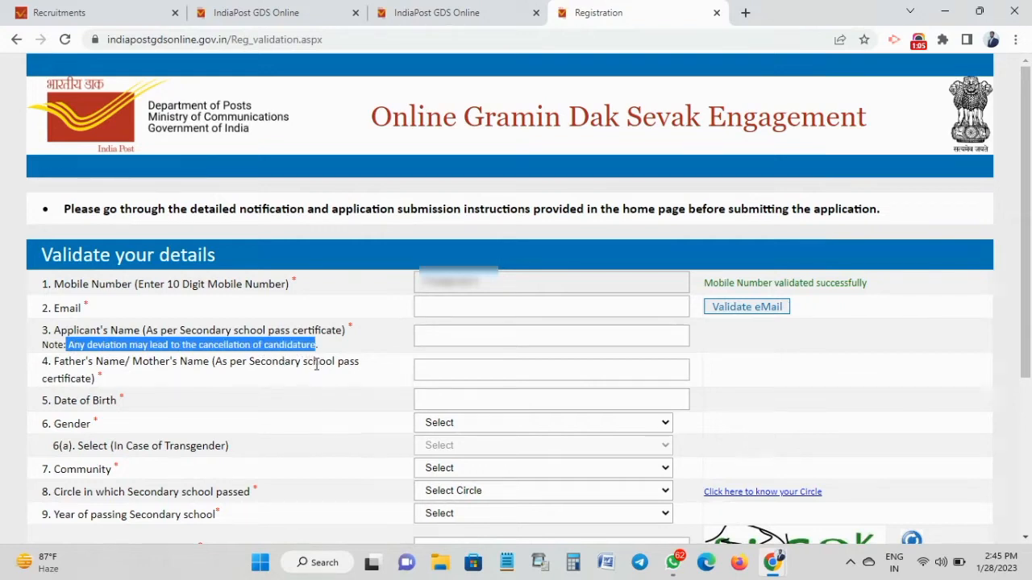
{"action": "left_click", "coordinate": [316, 364]}
{"action": "left_click_drag", "start_coordinate": [53, 362], "coordinate": [330, 379]}
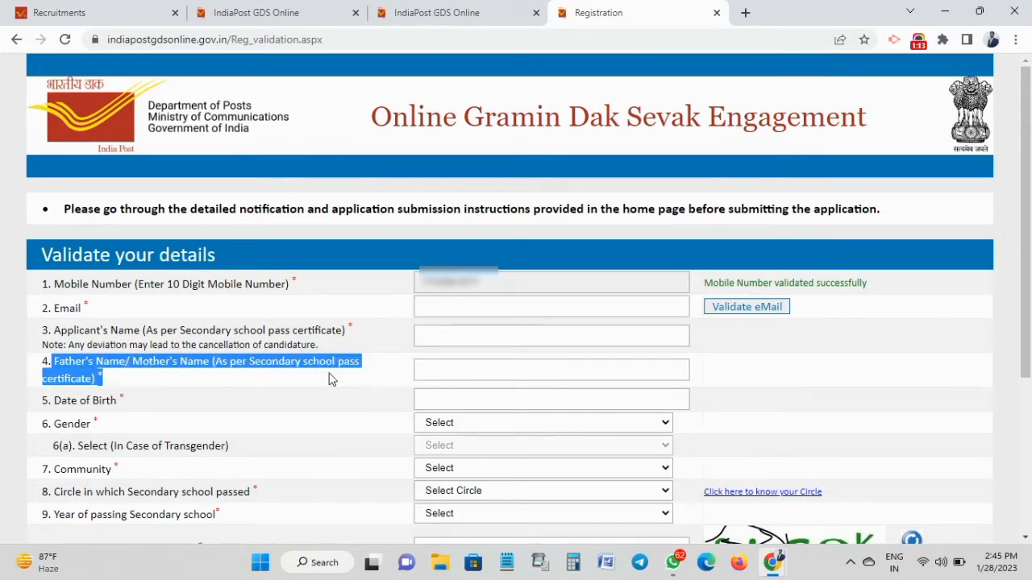
{"action": "left_click", "coordinate": [421, 368]}
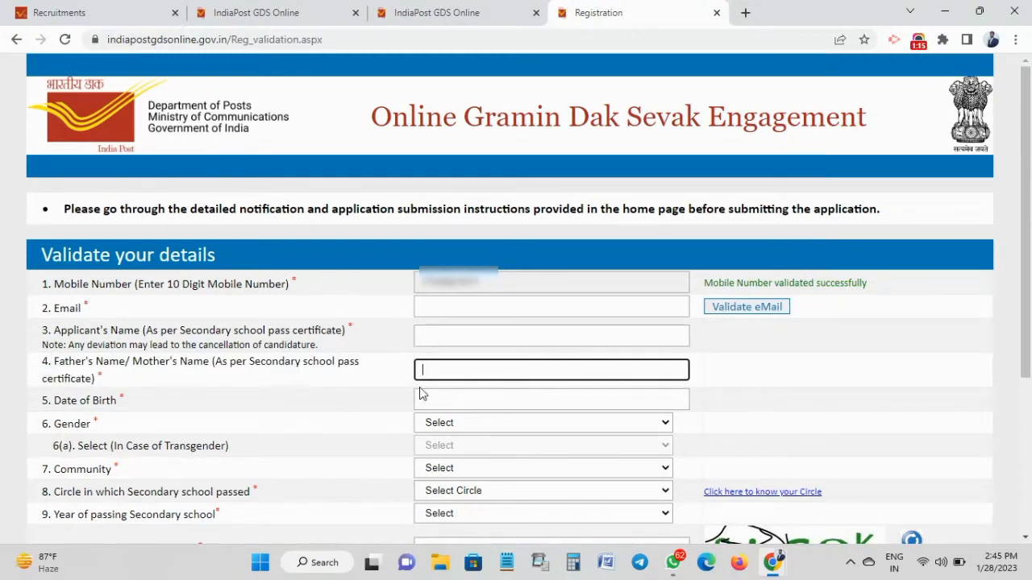
{"action": "left_click", "coordinate": [420, 395]}
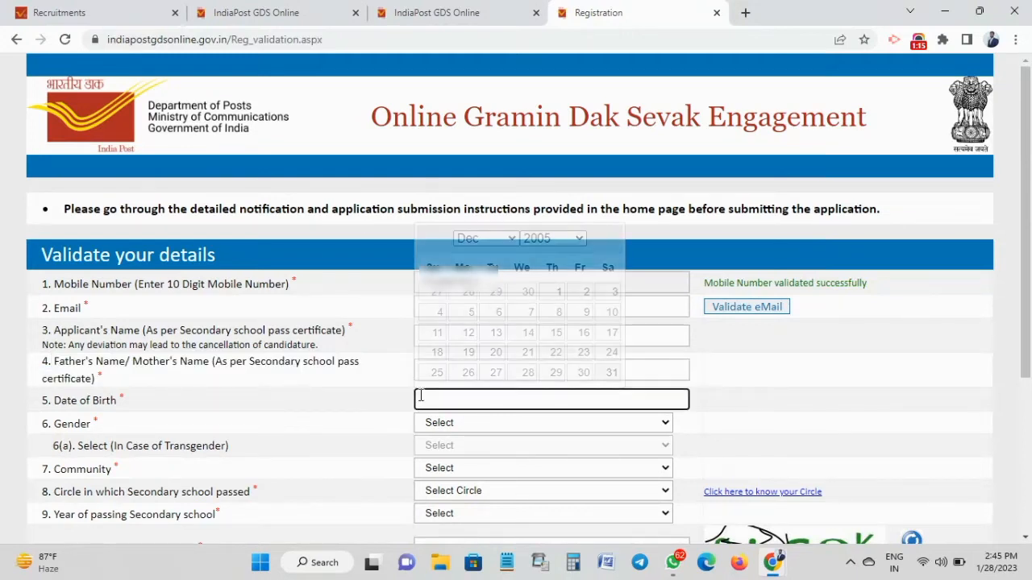
{"action": "left_click", "coordinate": [316, 399]}
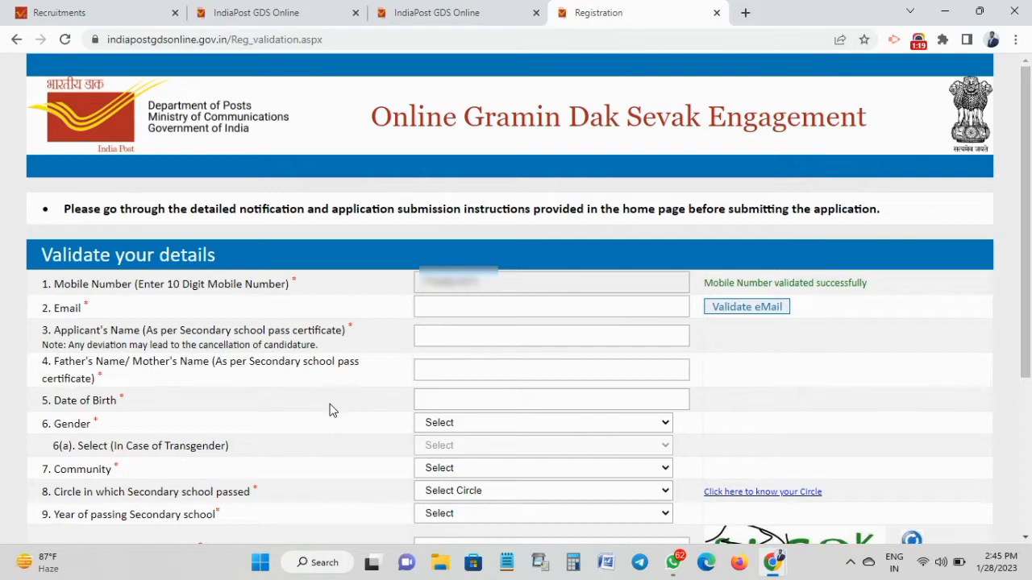
{"action": "left_click", "coordinate": [449, 430]}
{"action": "left_click", "coordinate": [387, 431]}
{"action": "left_click", "coordinate": [428, 473]}
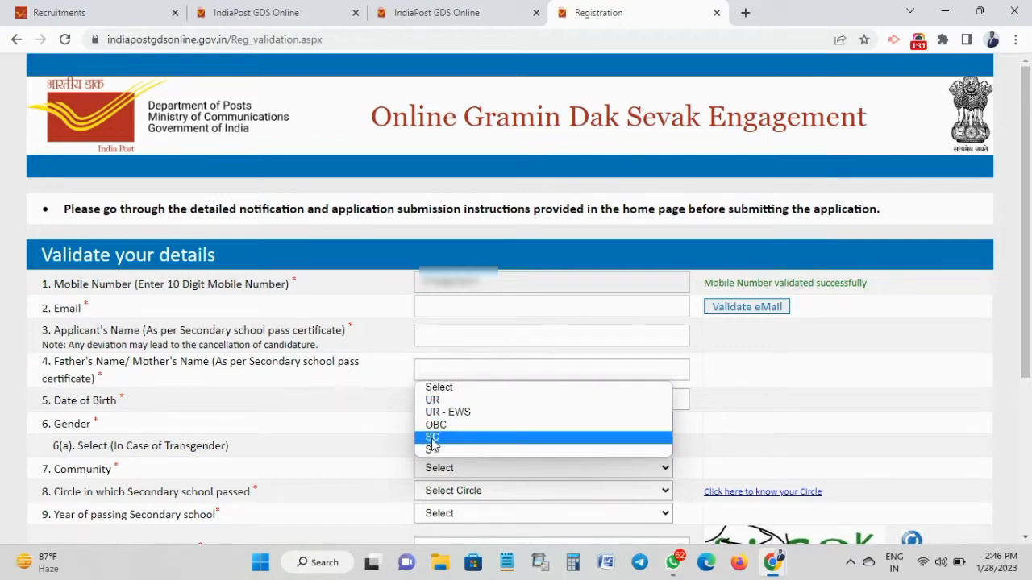
{"action": "left_click", "coordinate": [367, 450]}
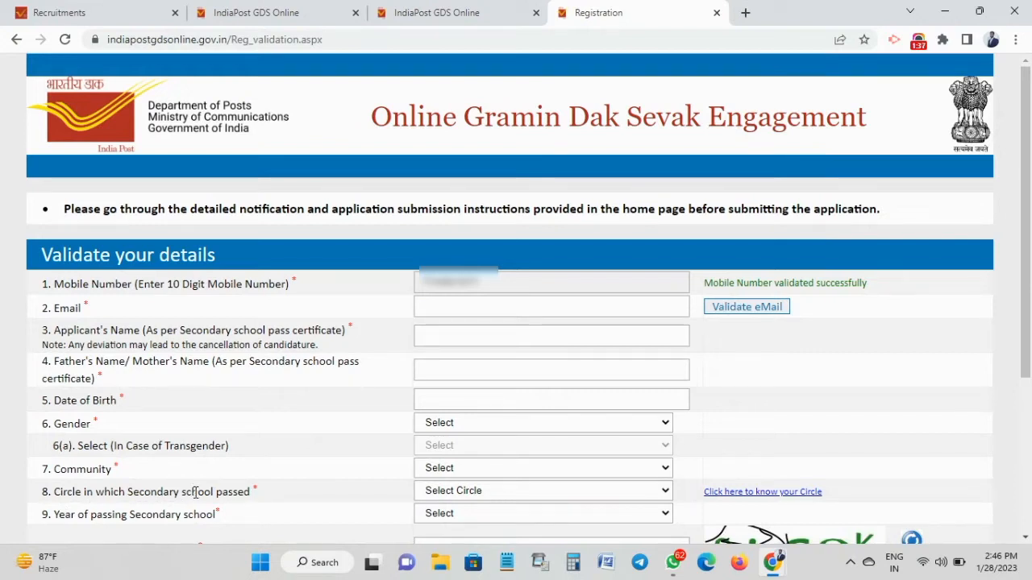
Step: Choose Maharashtra as the secondary-school circle and 2015 as the year of passing
{"action": "left_click", "coordinate": [449, 490]}
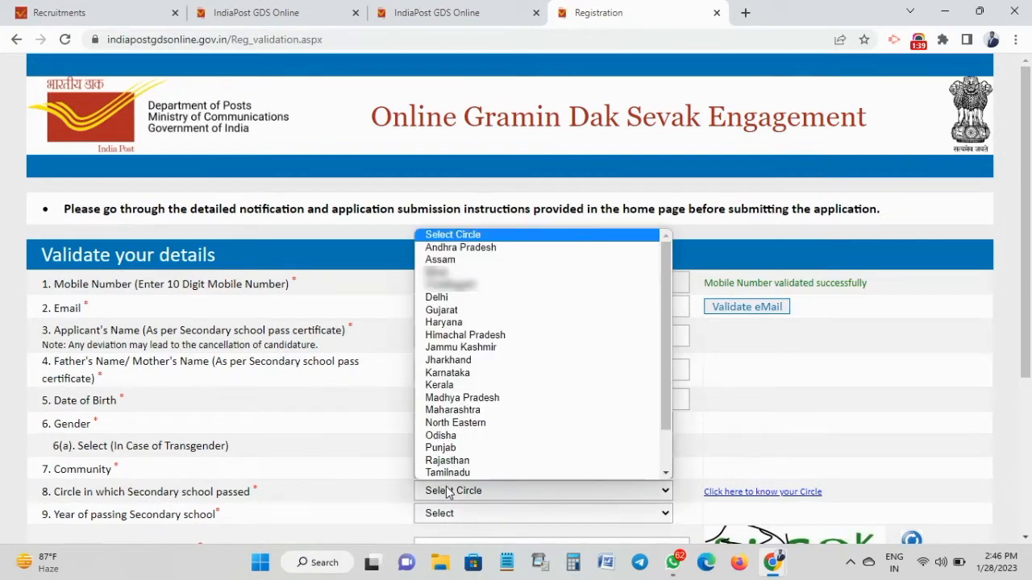
{"action": "scroll", "coordinate": [454, 367], "scroll_direction": "down", "scroll_amount": 2}
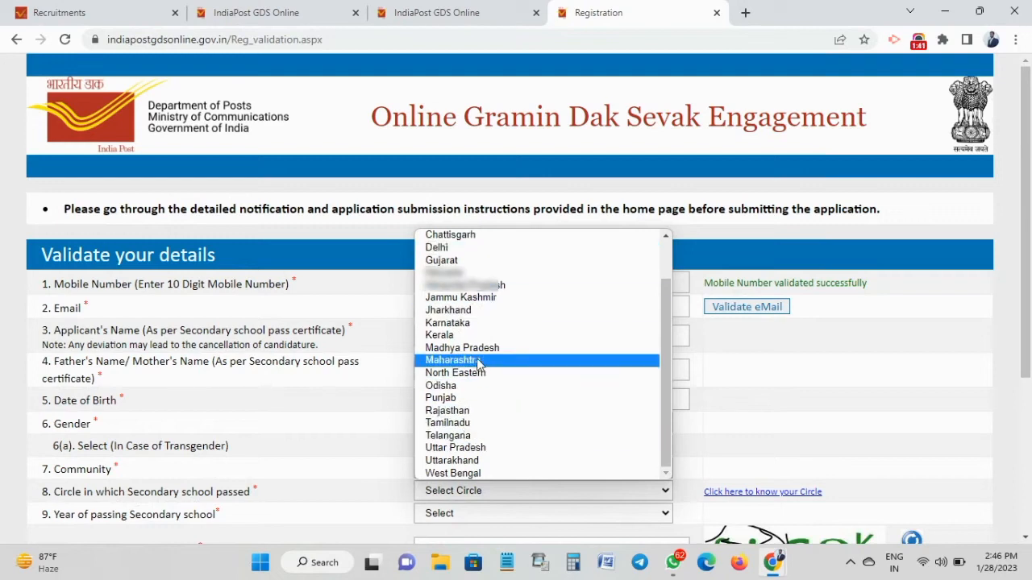
{"action": "left_click", "coordinate": [478, 360]}
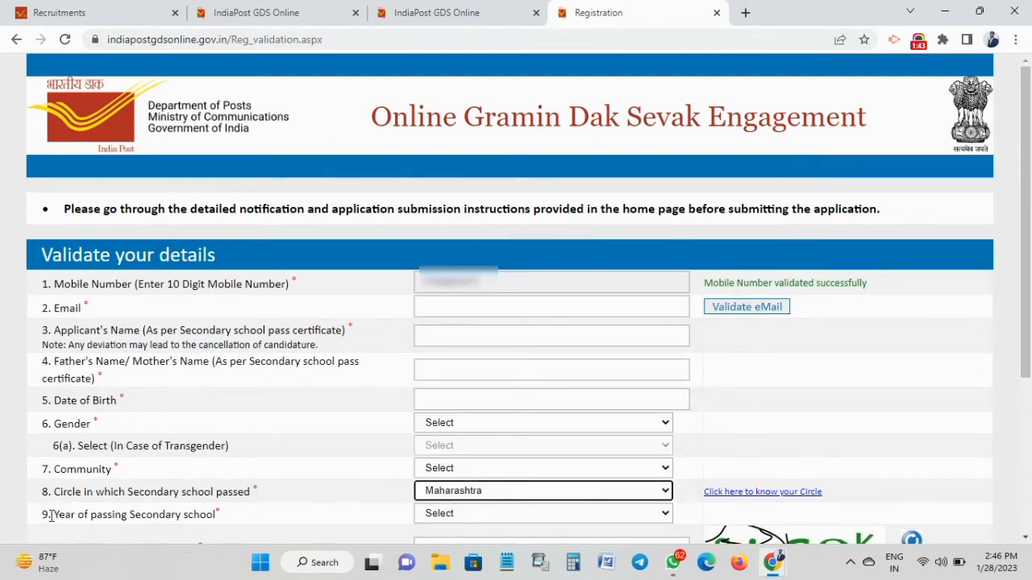
{"action": "left_click_drag", "start_coordinate": [51, 516], "coordinate": [233, 521]}
{"action": "left_click", "coordinate": [469, 517]}
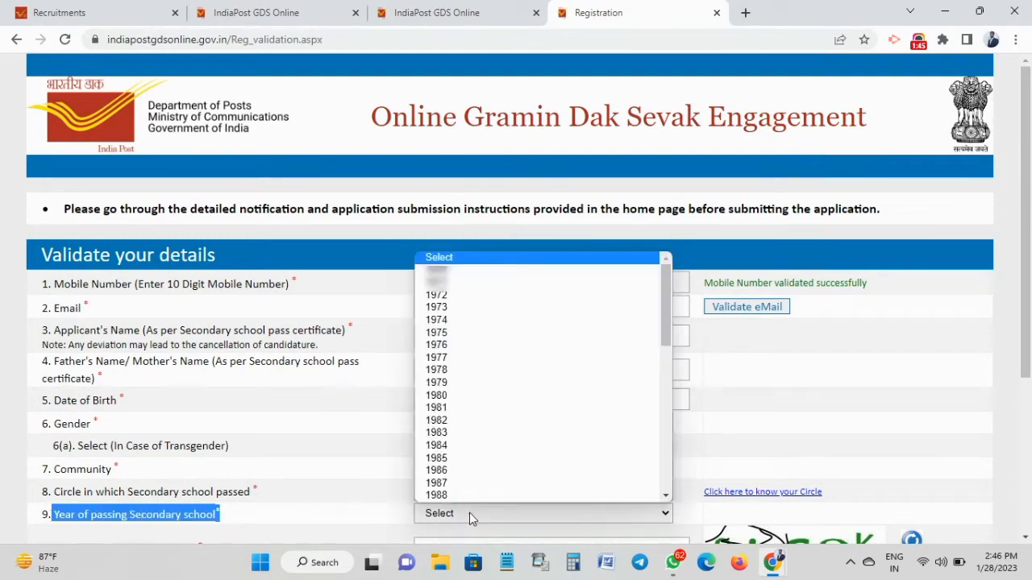
{"action": "scroll", "coordinate": [470, 392], "scroll_direction": "down", "scroll_amount": 10}
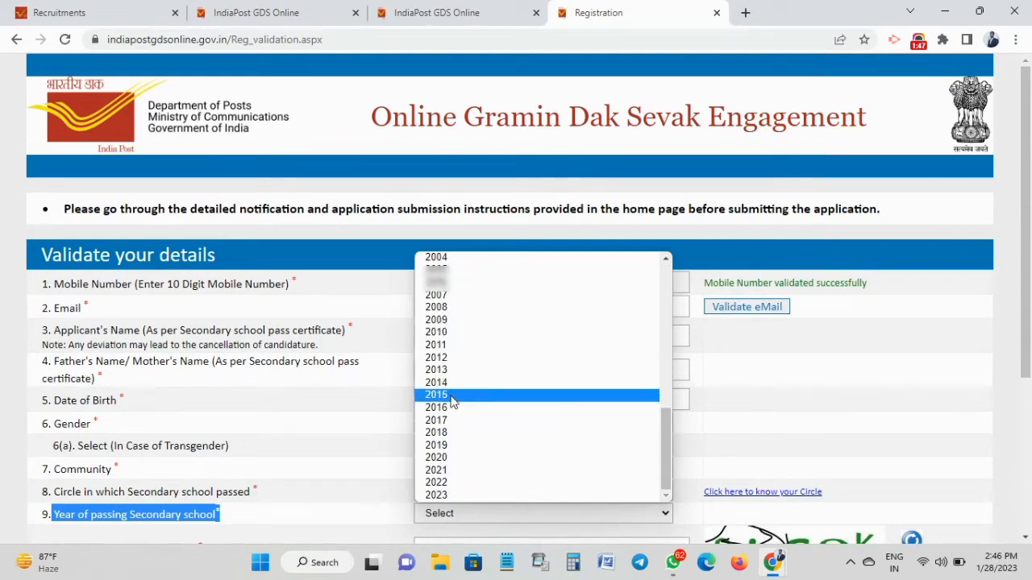
{"action": "left_click", "coordinate": [451, 395]}
{"action": "left_click", "coordinate": [367, 481]}
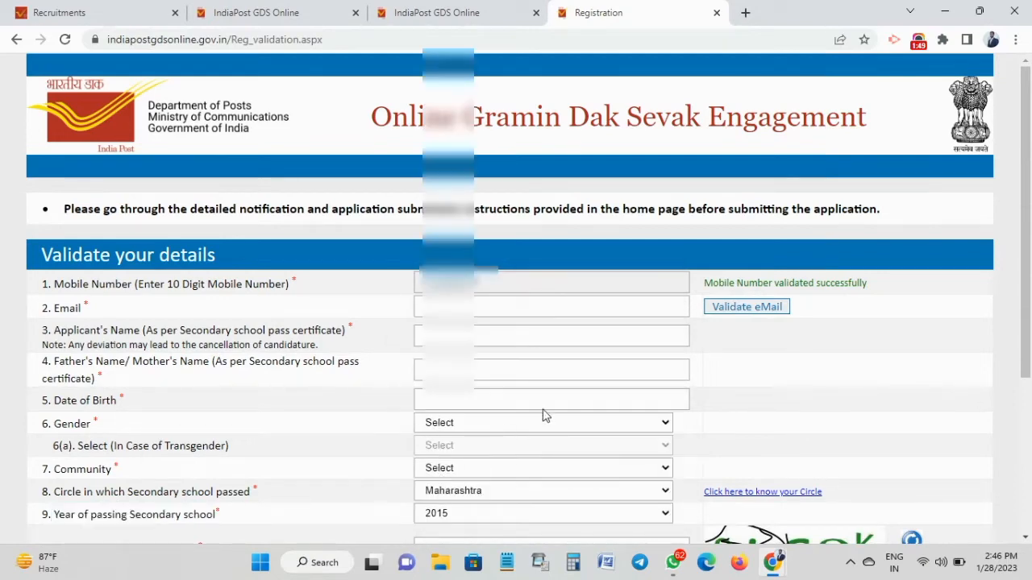
{"action": "scroll", "coordinate": [548, 411], "scroll_direction": "down", "scroll_amount": 3}
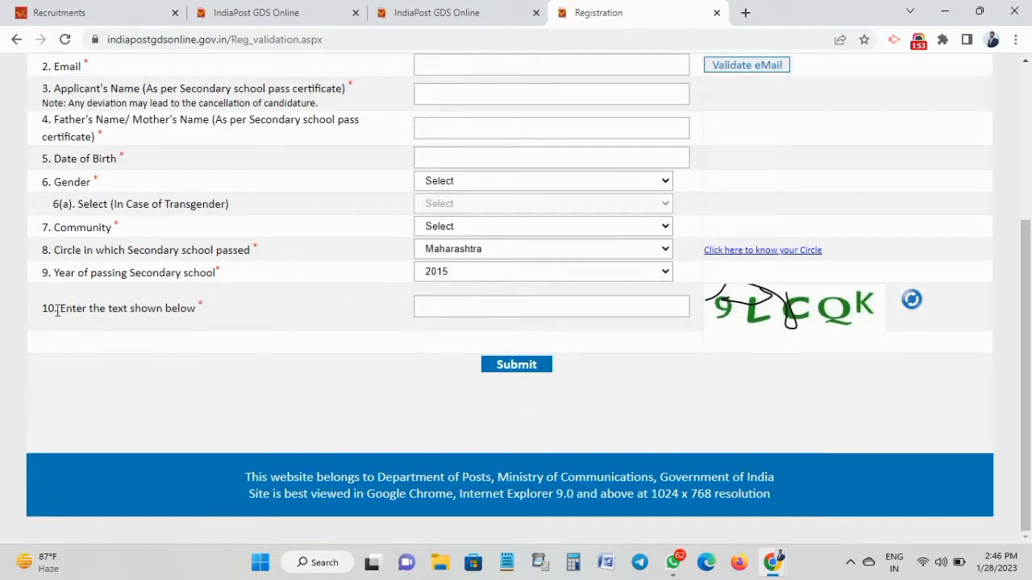
Step: Point out the captcha instruction, then enter the applicant's e-mail address in the Email field
{"action": "left_click_drag", "start_coordinate": [57, 310], "coordinate": [233, 312]}
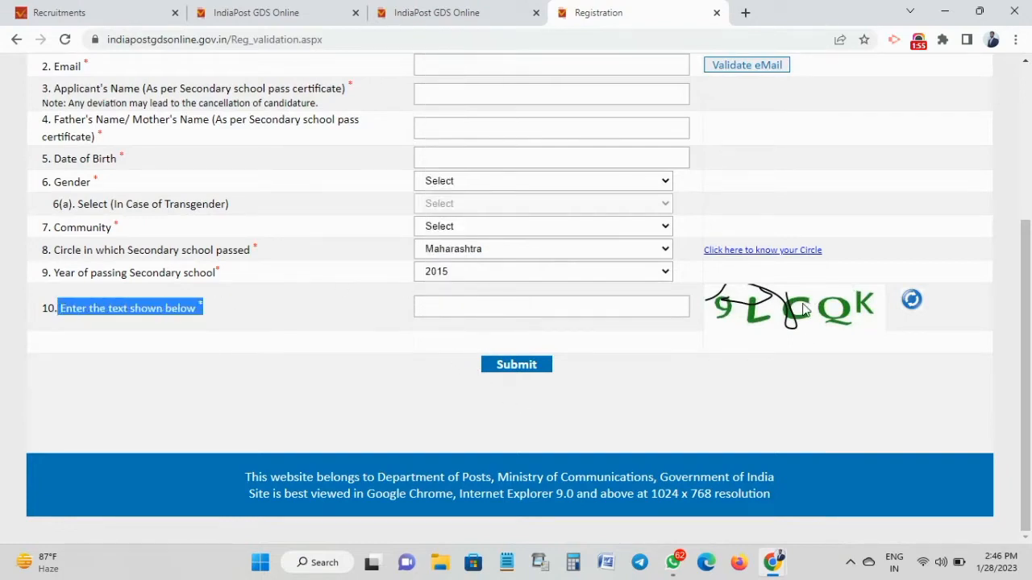
{"action": "left_click", "coordinate": [494, 325]}
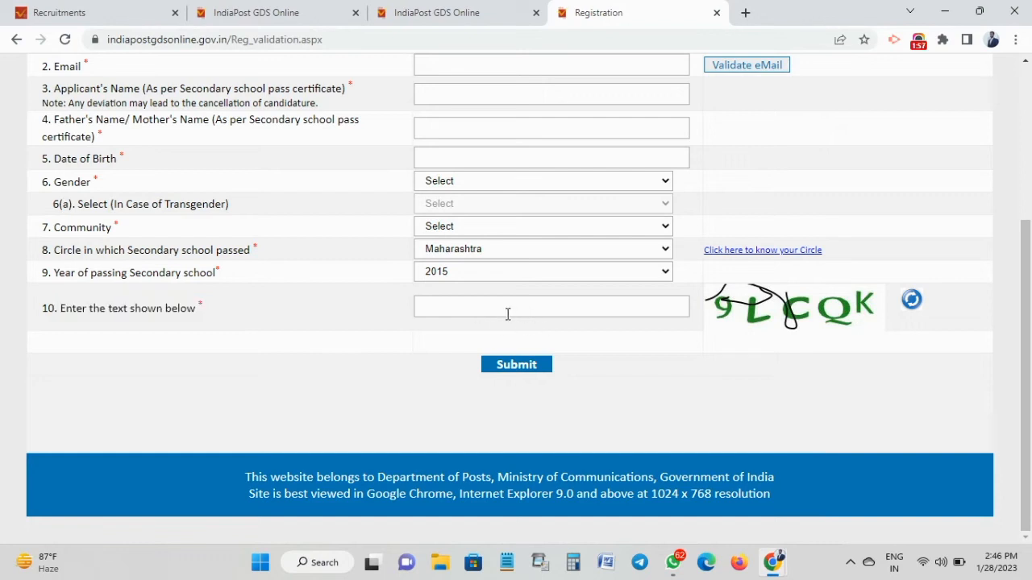
{"action": "left_click", "coordinate": [506, 312]}
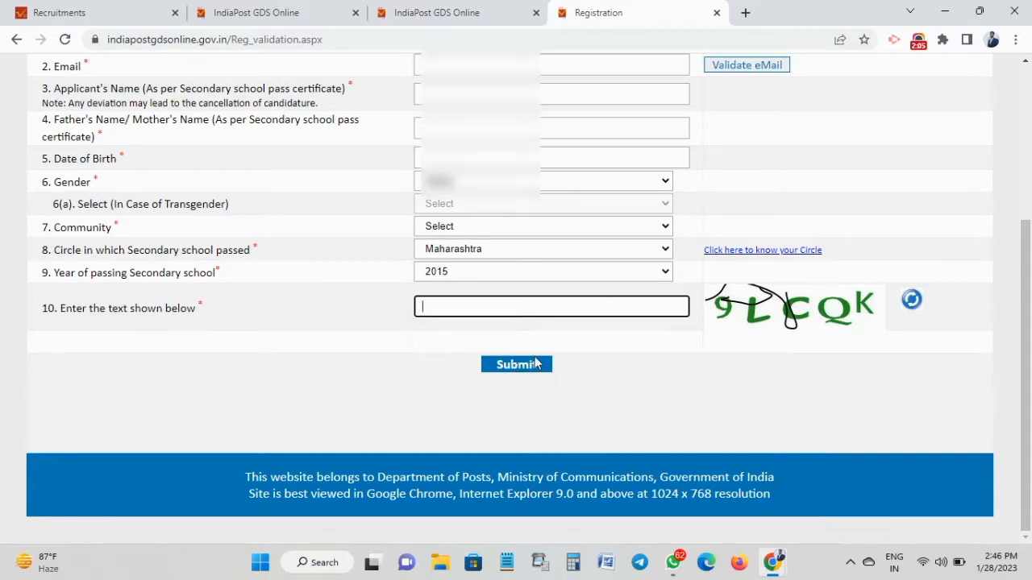
{"action": "scroll", "coordinate": [535, 364], "scroll_direction": "up", "scroll_amount": 1}
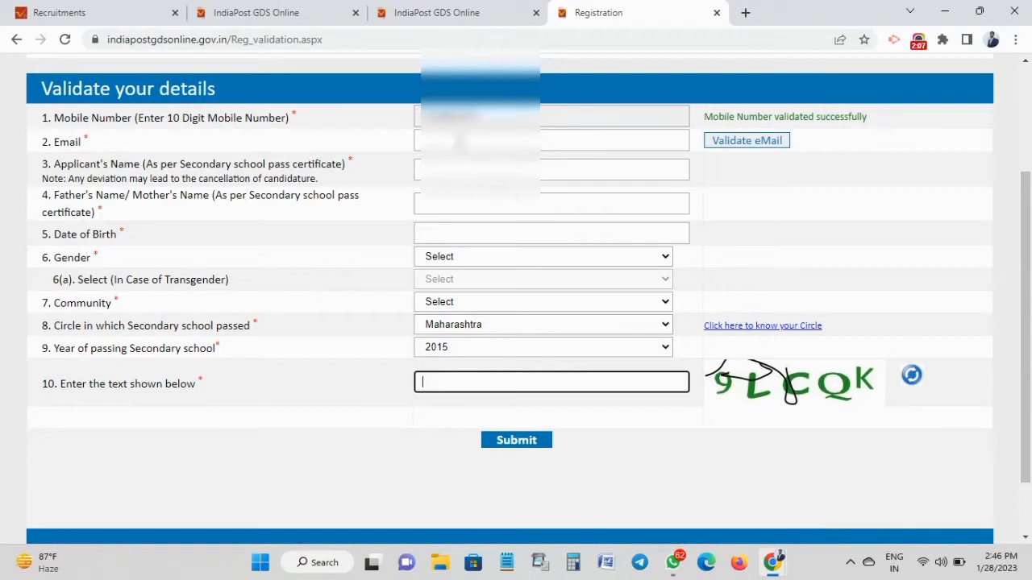
{"action": "left_click", "coordinate": [466, 142]}
{"action": "type", "text": "*****"}
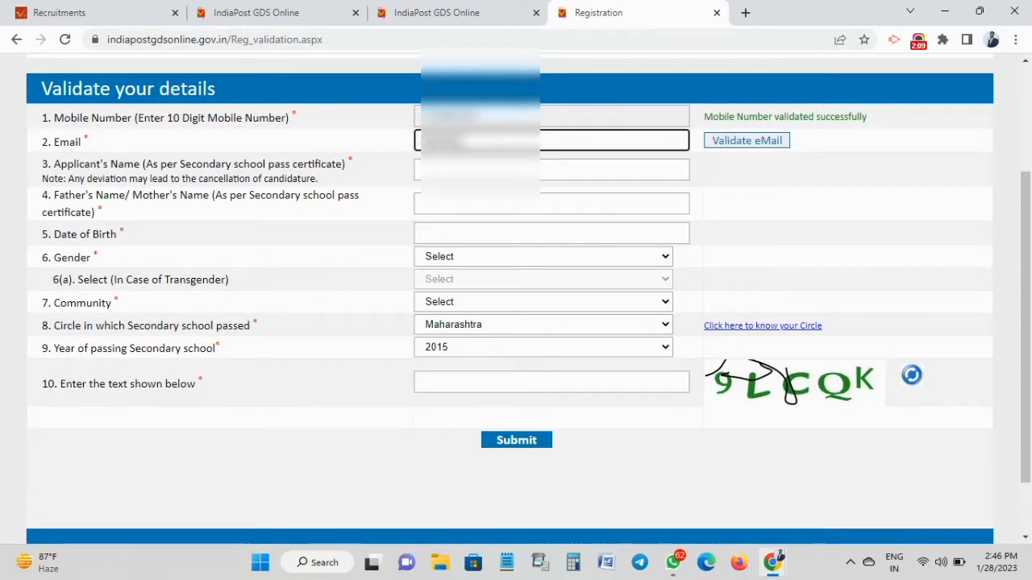
{"action": "type", "text": "***********"}
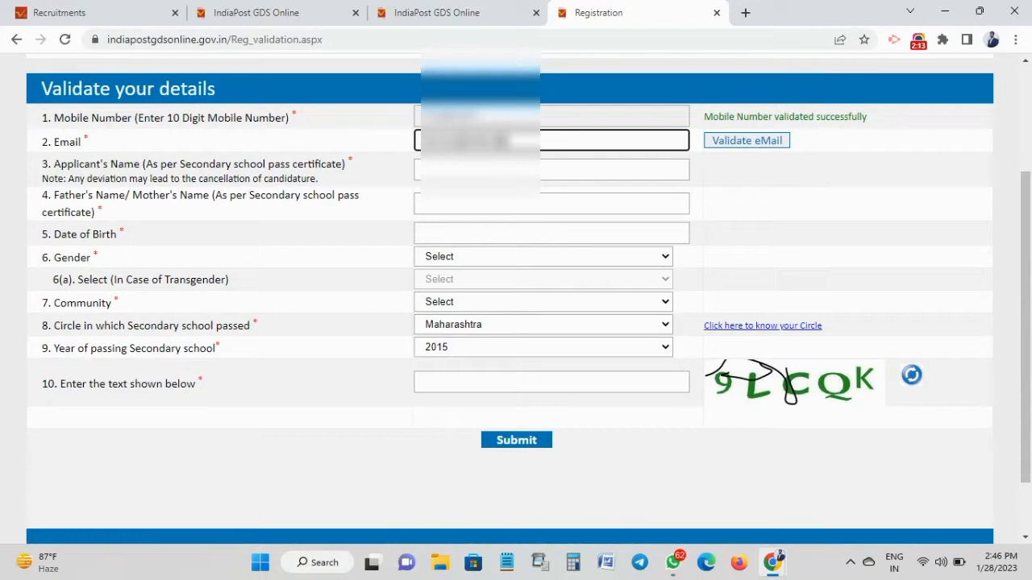
{"action": "type", "text": "ail.com"}
Step: Request the e-mail verification OTP and begin entering it in the OTP box
{"action": "left_click", "coordinate": [741, 141]}
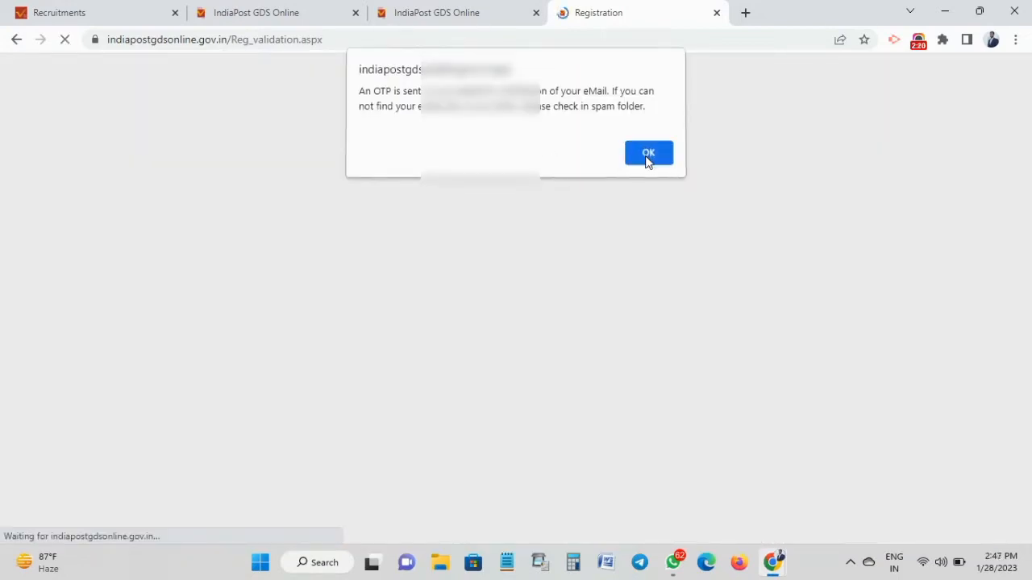
{"action": "left_click", "coordinate": [647, 155]}
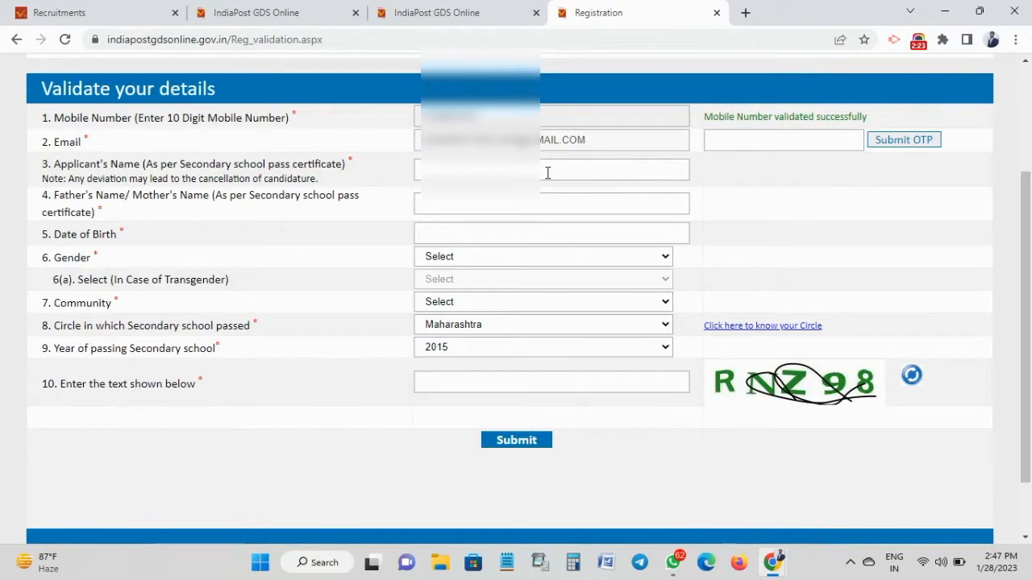
{"action": "left_click", "coordinate": [733, 140]}
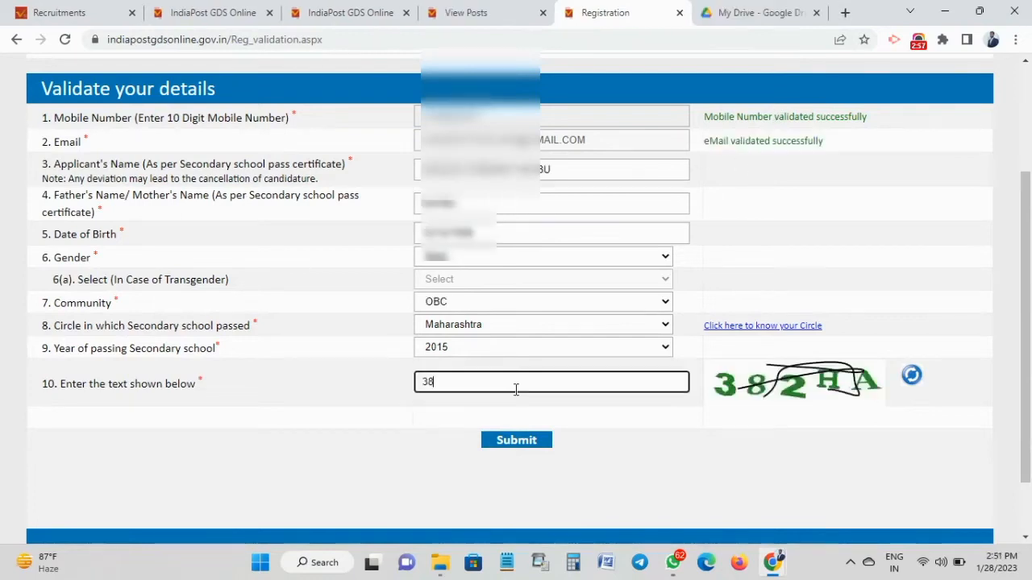
{"action": "type", "text": "2HA"}
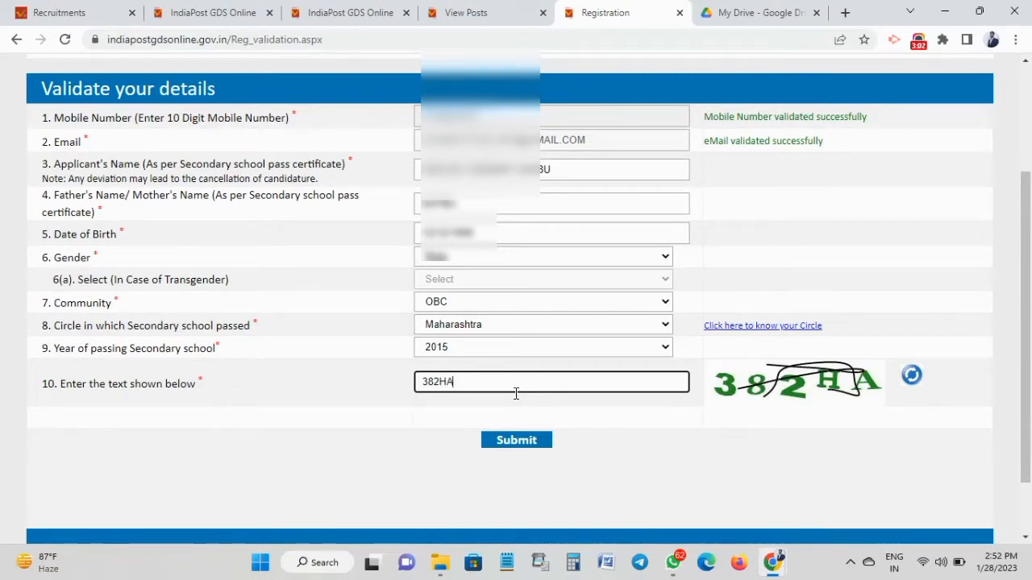
Step: Submit the validation details with captcha 382HA to finish registration stage one
{"action": "left_click", "coordinate": [452, 427]}
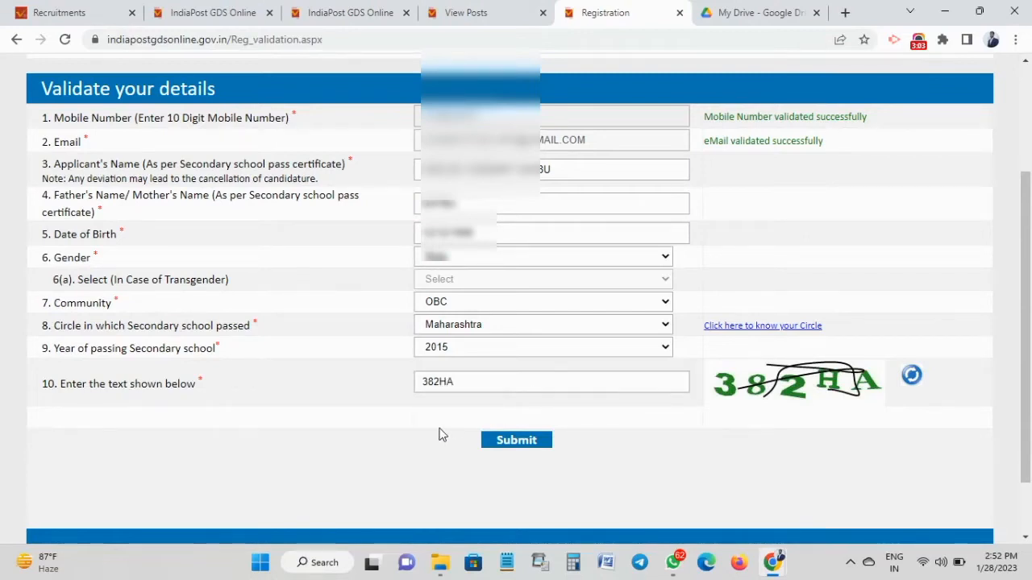
{"action": "left_click", "coordinate": [519, 448]}
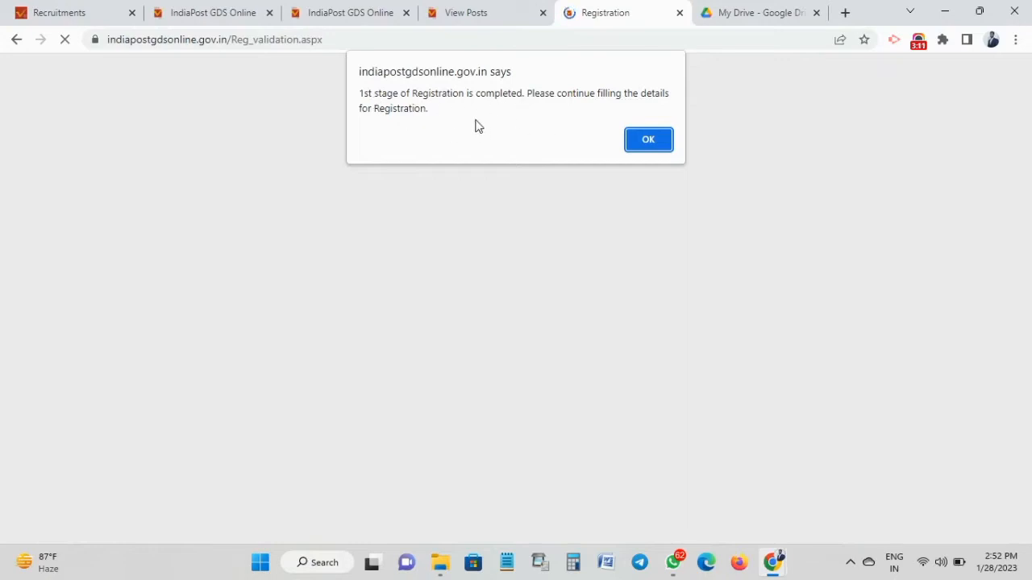
Step: Acknowledge the stage-one alert and scroll to the 'Please continue filling your details below' section
{"action": "left_click", "coordinate": [648, 140]}
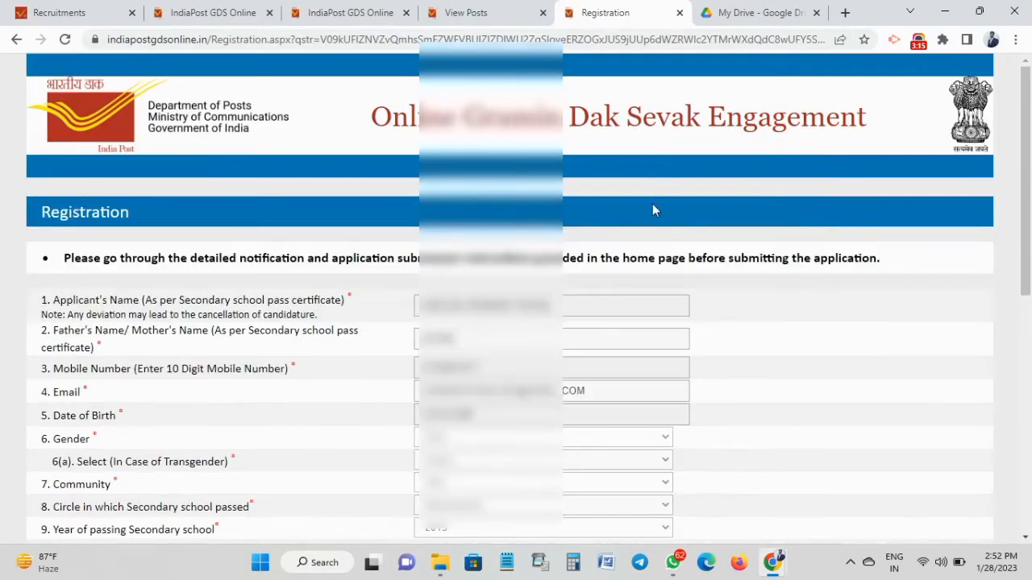
{"action": "scroll", "coordinate": [568, 344], "scroll_direction": "down", "scroll_amount": 5}
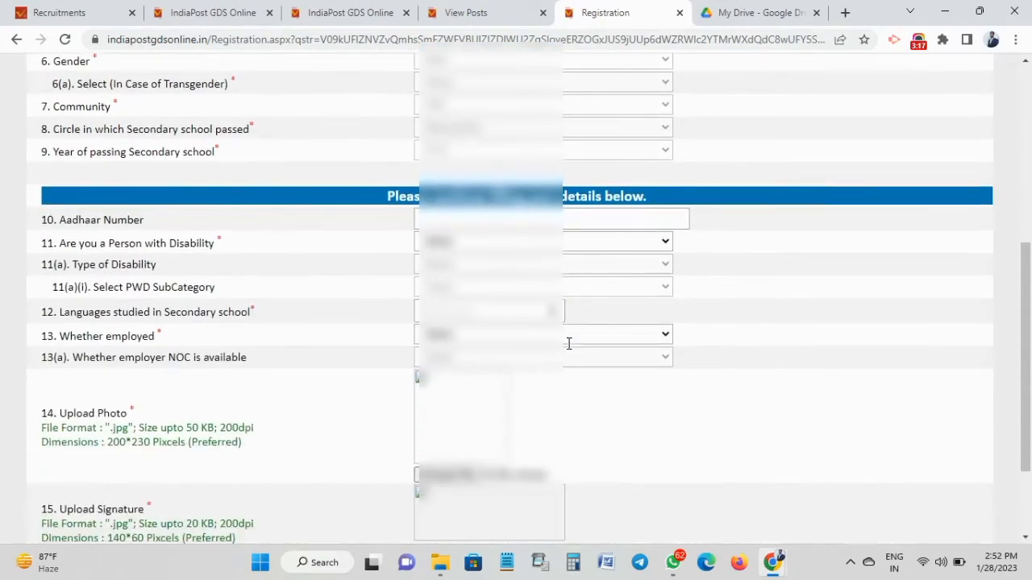
{"action": "scroll", "coordinate": [569, 348], "scroll_direction": "down", "scroll_amount": 2}
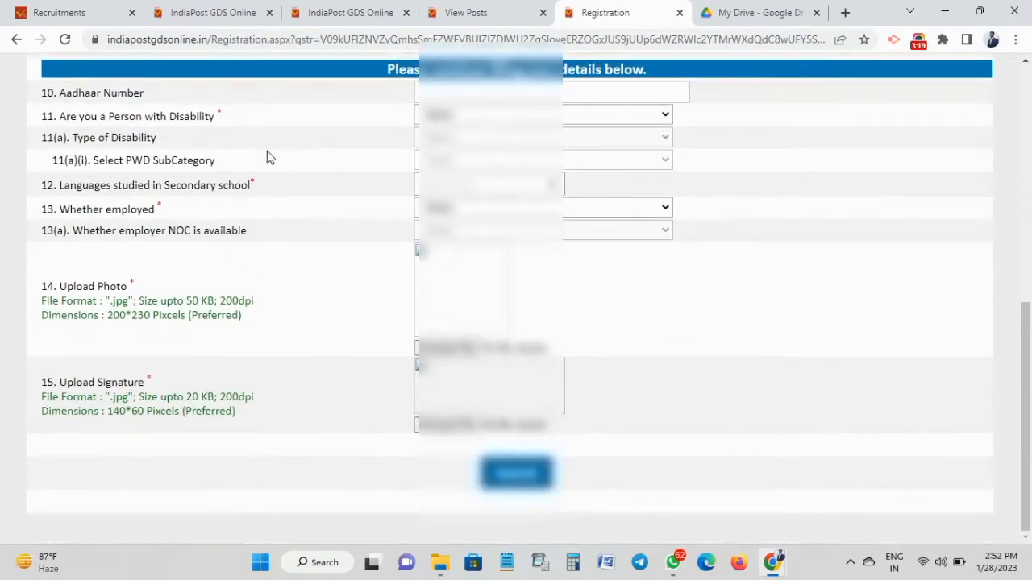
{"action": "left_click_drag", "start_coordinate": [389, 70], "coordinate": [540, 79]}
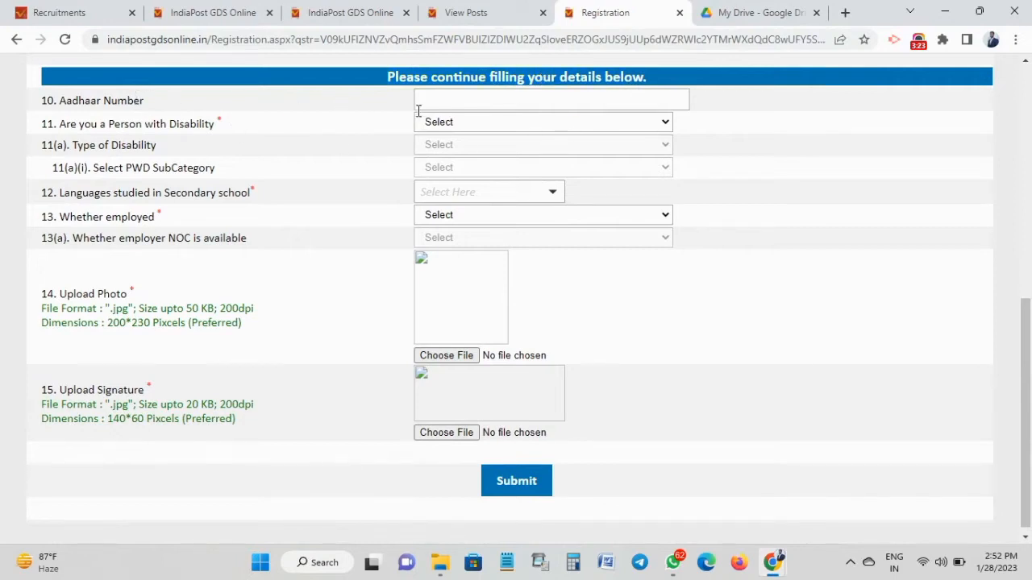
Step: Answer No to 'Are you a Person with Disability', leaving Type of Disability unused
{"action": "left_click", "coordinate": [444, 99]}
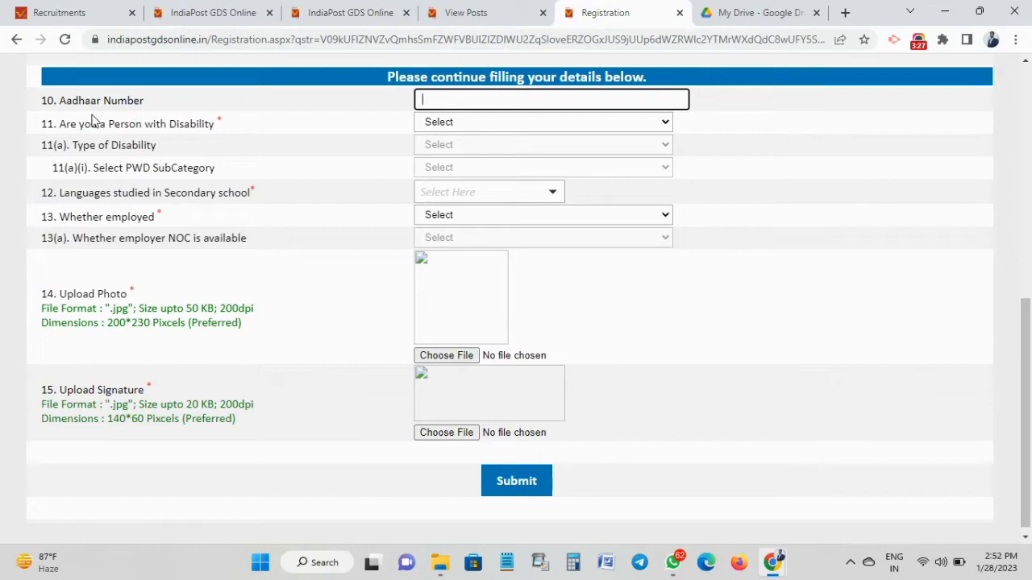
{"action": "left_click_drag", "start_coordinate": [59, 123], "coordinate": [240, 126]}
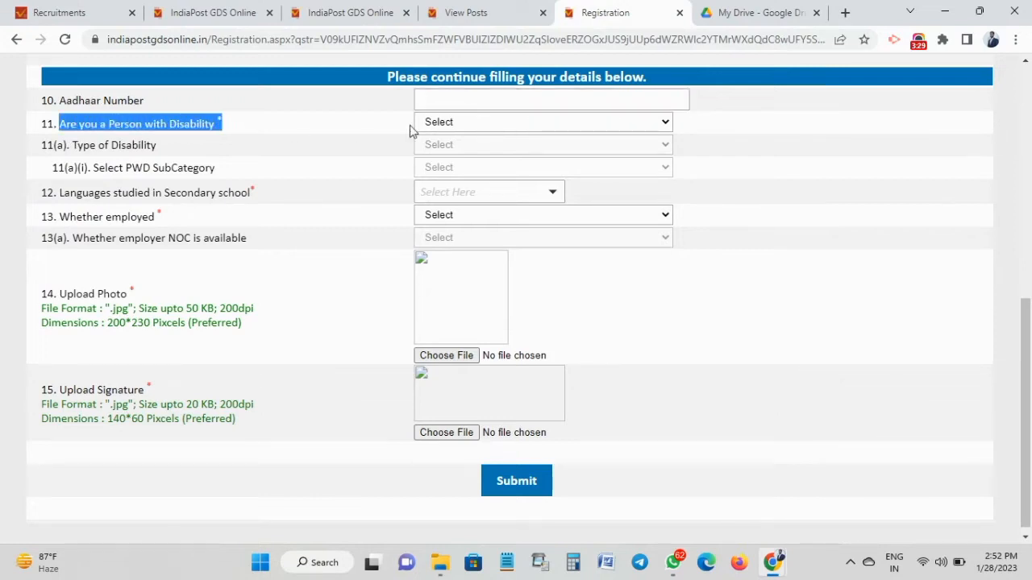
{"action": "left_click", "coordinate": [439, 126]}
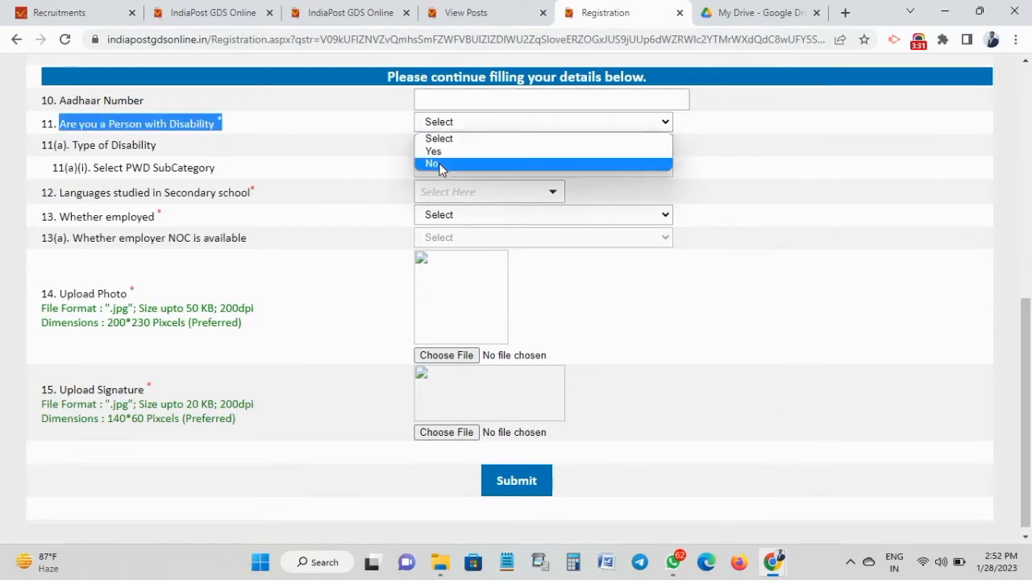
{"action": "left_click", "coordinate": [436, 165]}
{"action": "left_click", "coordinate": [147, 145]}
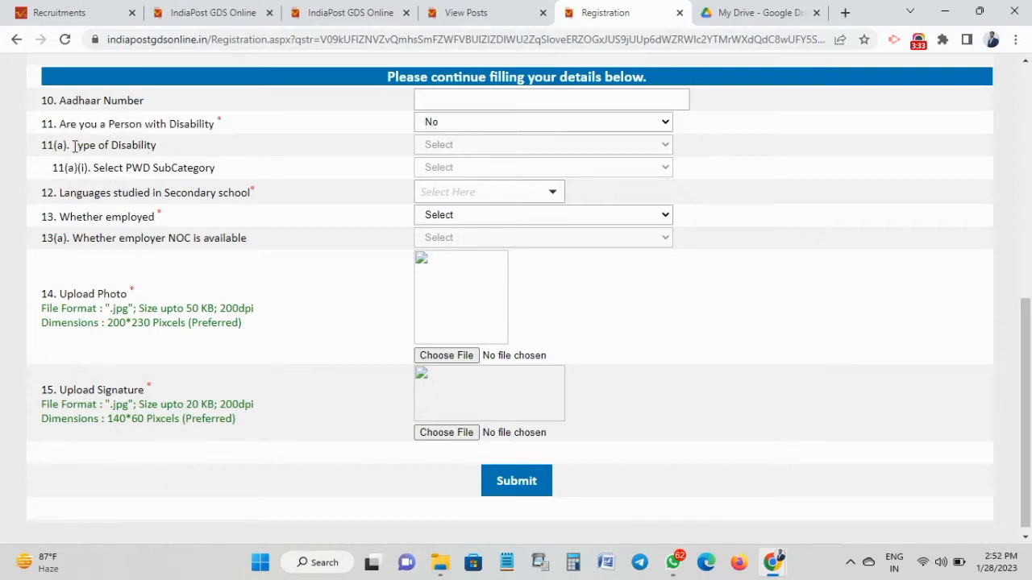
{"action": "left_click_drag", "start_coordinate": [72, 145], "coordinate": [206, 151]}
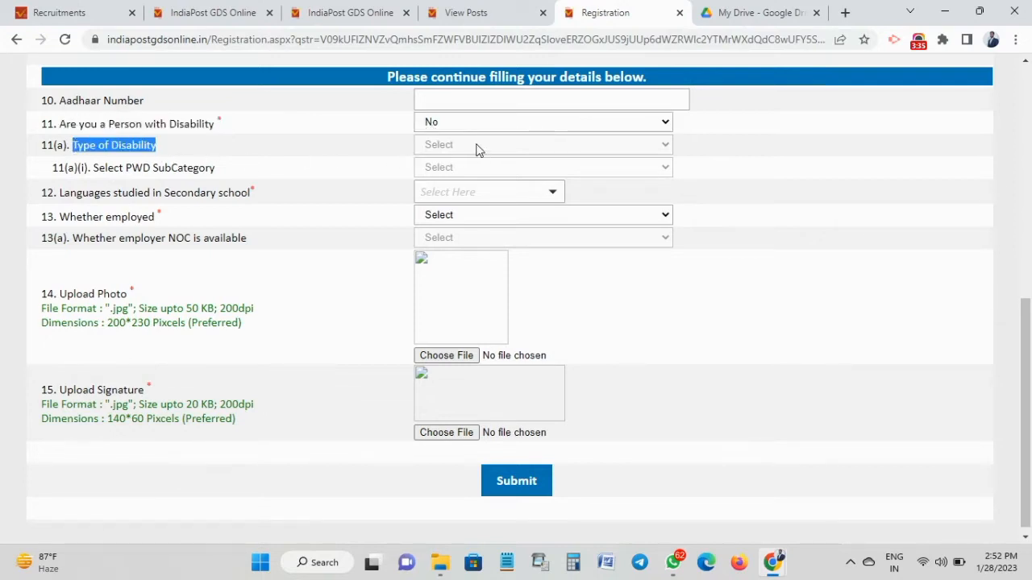
{"action": "left_click", "coordinate": [290, 164]}
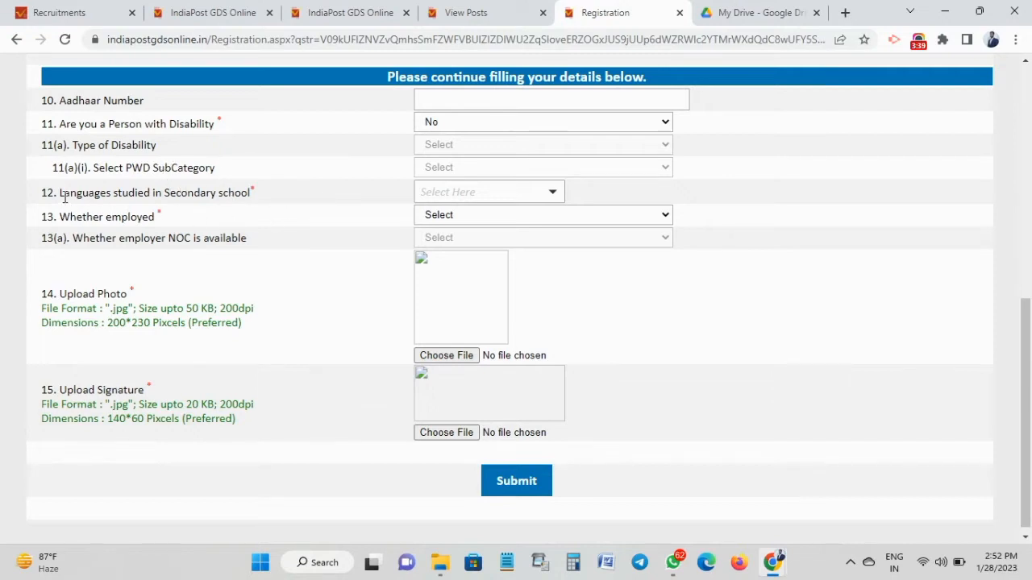
{"action": "left_click_drag", "start_coordinate": [60, 194], "coordinate": [258, 199]}
Step: Tick Marathi, Hindi and English in the secondary-school languages list, dropping Gujarati
{"action": "left_click", "coordinate": [463, 198]}
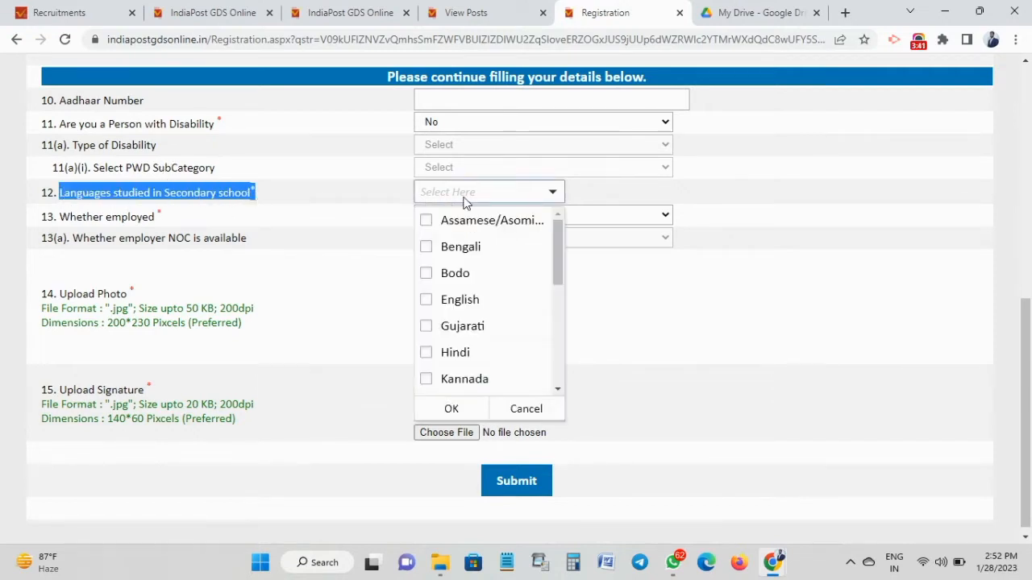
{"action": "left_click", "coordinate": [465, 202]}
{"action": "left_click", "coordinate": [466, 201]}
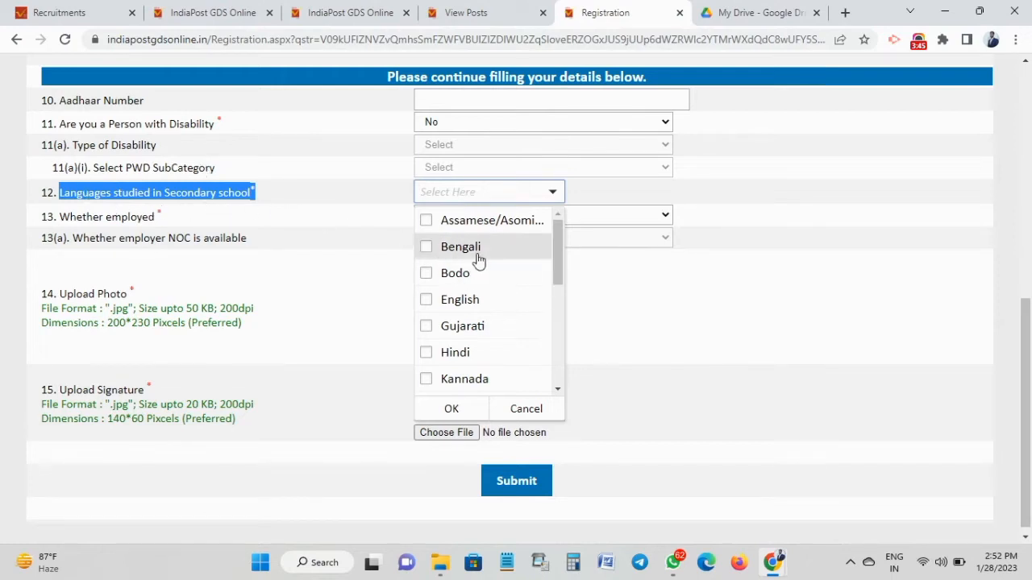
{"action": "scroll", "coordinate": [473, 294], "scroll_direction": "down", "scroll_amount": 2}
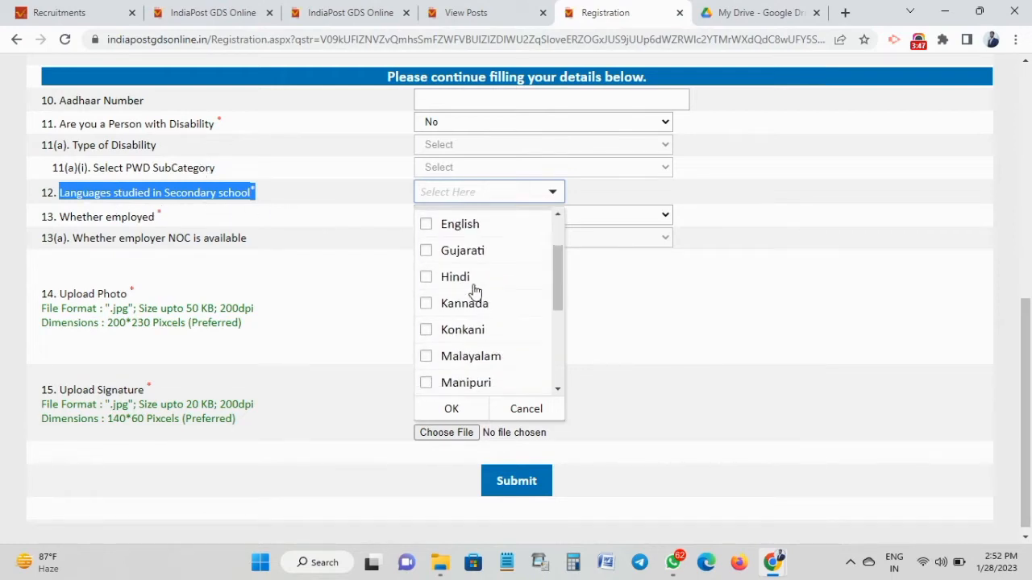
{"action": "scroll", "coordinate": [472, 314], "scroll_direction": "down", "scroll_amount": 2}
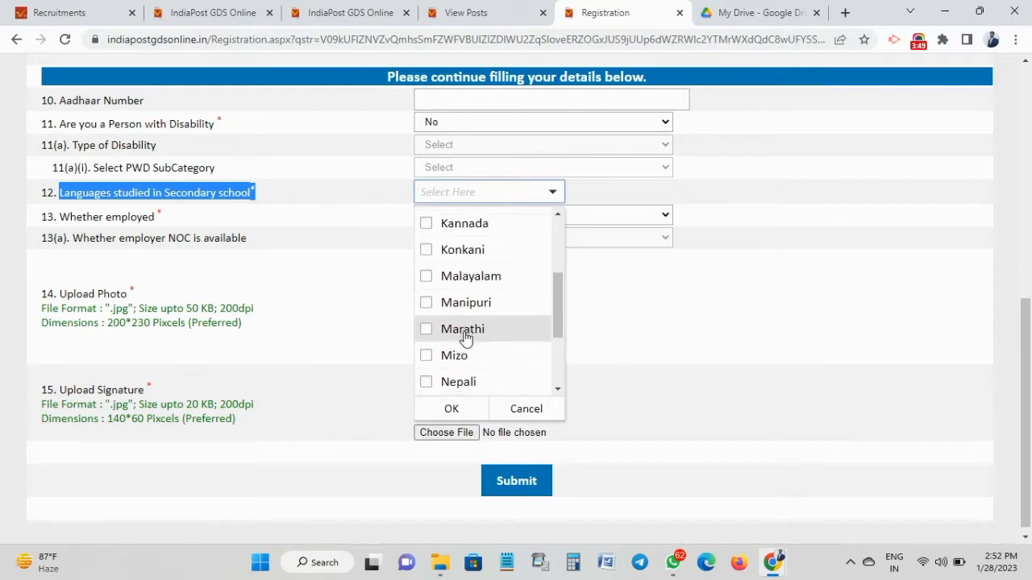
{"action": "scroll", "coordinate": [472, 322], "scroll_direction": "down", "scroll_amount": 3}
{"action": "left_click", "coordinate": [463, 258]}
{"action": "scroll", "coordinate": [474, 333], "scroll_direction": "up", "scroll_amount": 3}
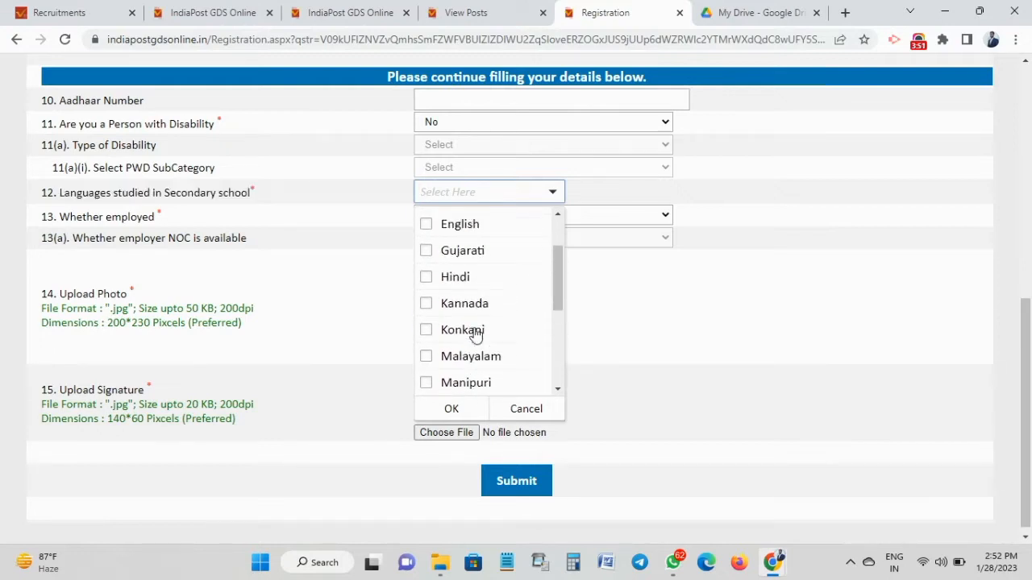
{"action": "left_click", "coordinate": [462, 281]}
{"action": "left_click", "coordinate": [463, 253]}
{"action": "scroll", "coordinate": [463, 292], "scroll_direction": "down", "scroll_amount": 3}
{"action": "scroll", "coordinate": [464, 297], "scroll_direction": "up", "scroll_amount": 2}
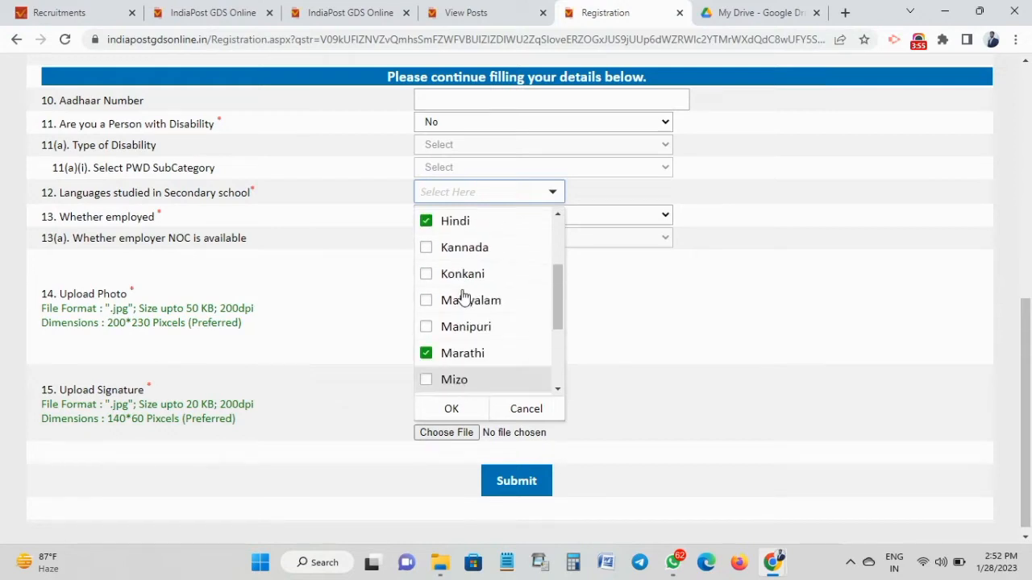
{"action": "scroll", "coordinate": [464, 298], "scroll_direction": "up", "scroll_amount": 2}
{"action": "left_click", "coordinate": [462, 326]}
{"action": "left_click", "coordinate": [464, 300]}
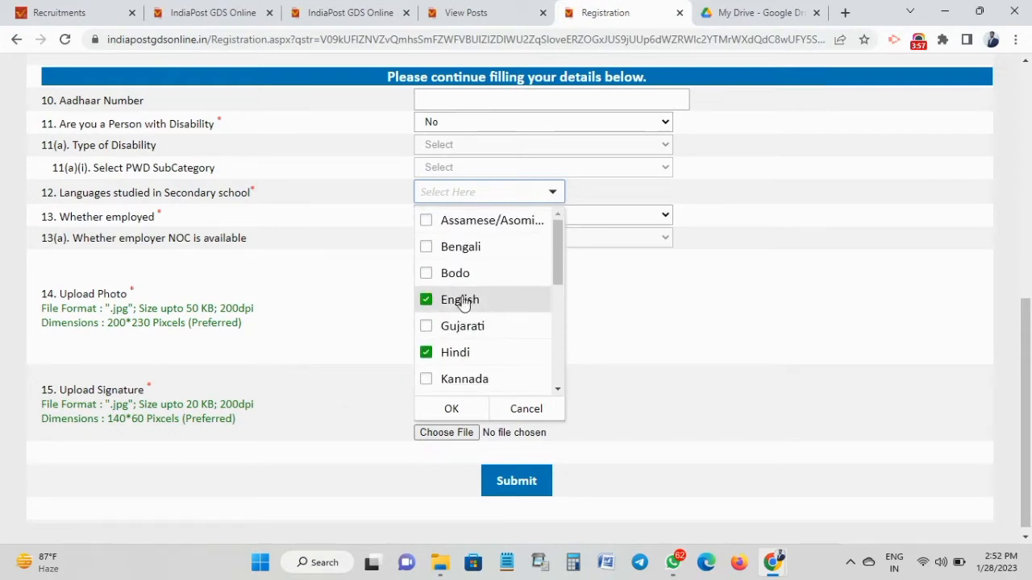
Step: Confirm English, Hindi, Marathi as languages and set Whether employed to No
{"action": "scroll", "coordinate": [463, 303], "scroll_direction": "up", "scroll_amount": 1}
{"action": "scroll", "coordinate": [464, 303], "scroll_direction": "down", "scroll_amount": 1}
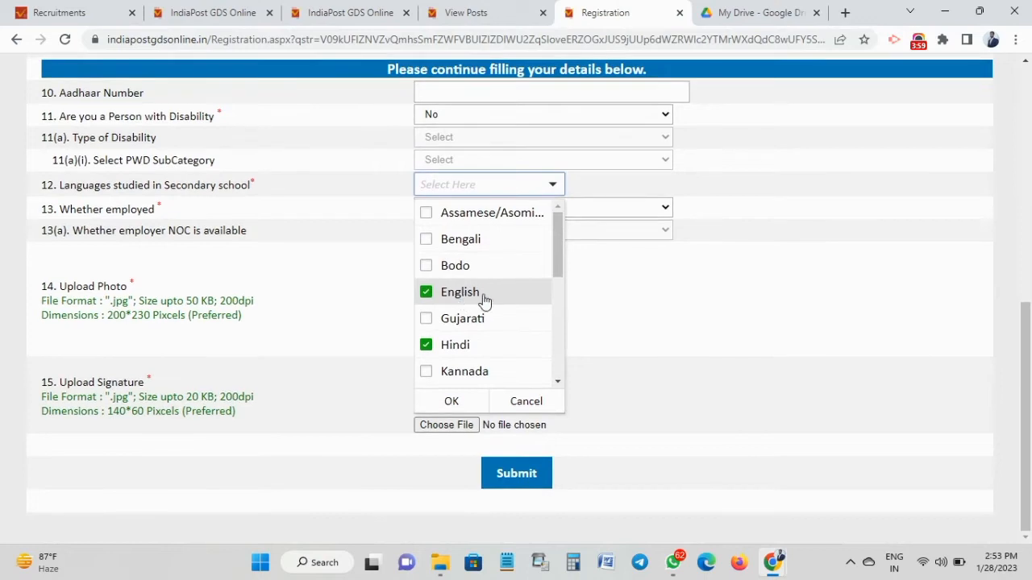
{"action": "scroll", "coordinate": [485, 300], "scroll_direction": "down", "scroll_amount": 5}
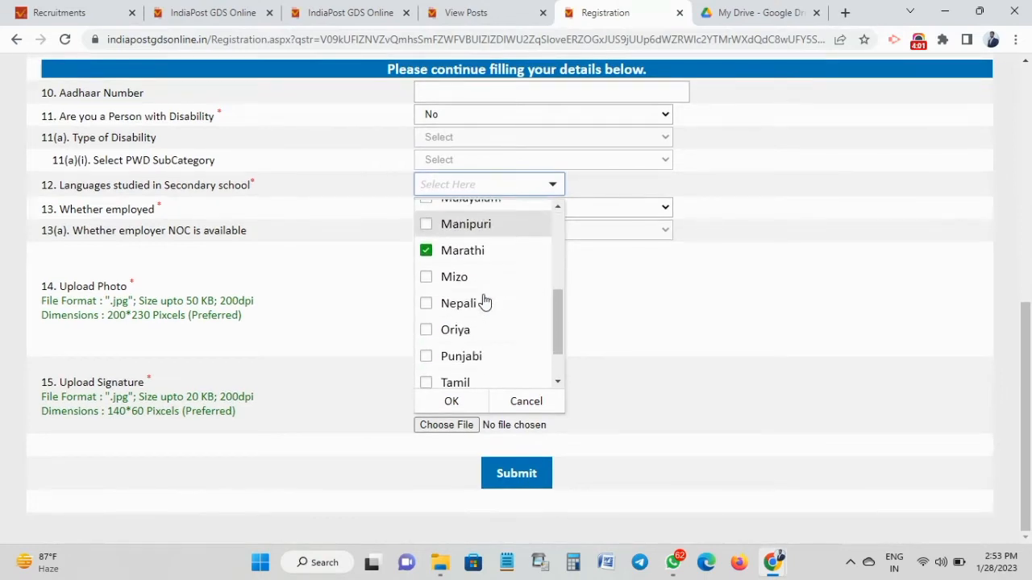
{"action": "left_click", "coordinate": [456, 403]}
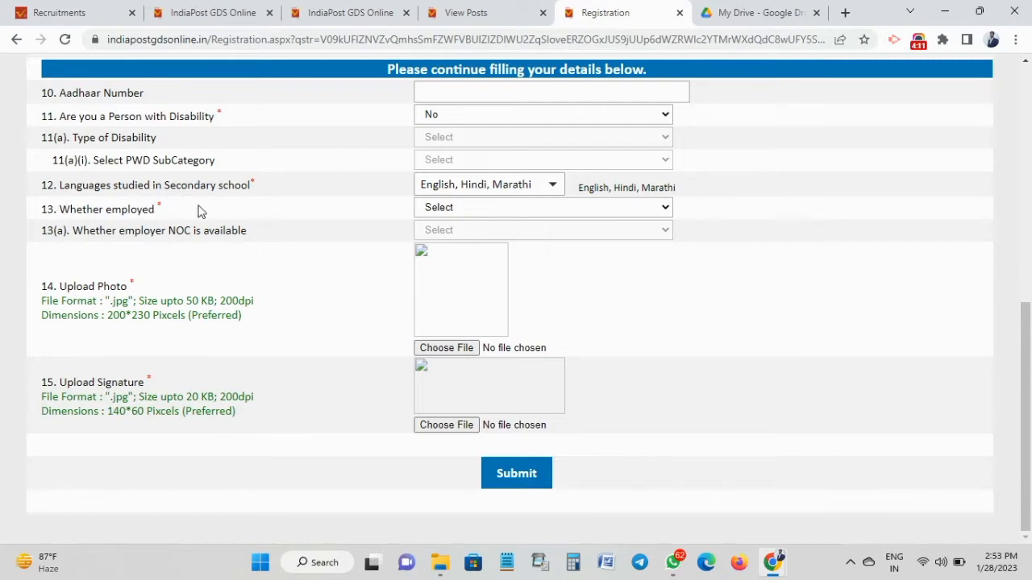
{"action": "left_click", "coordinate": [416, 208]}
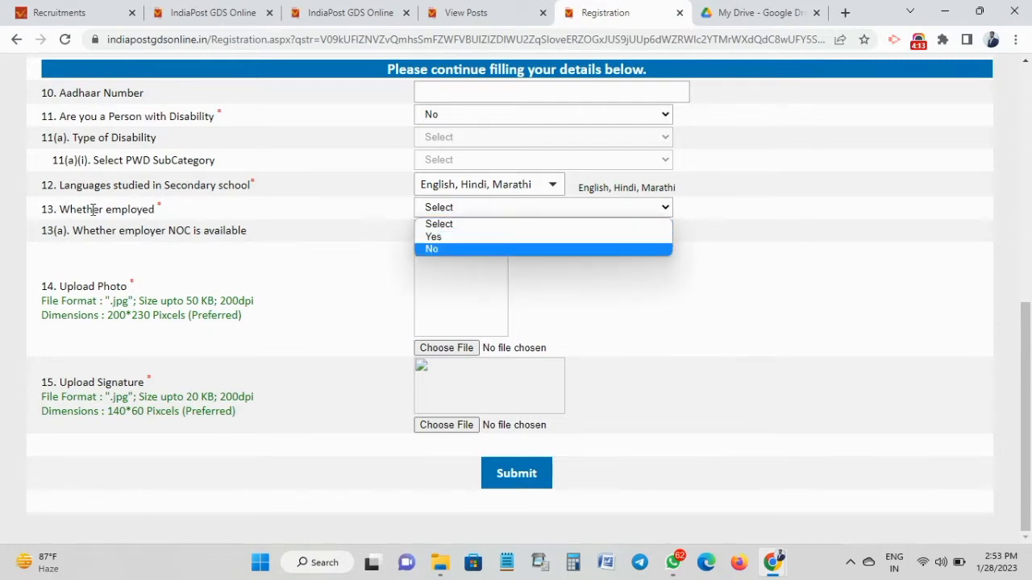
{"action": "left_click", "coordinate": [431, 248]}
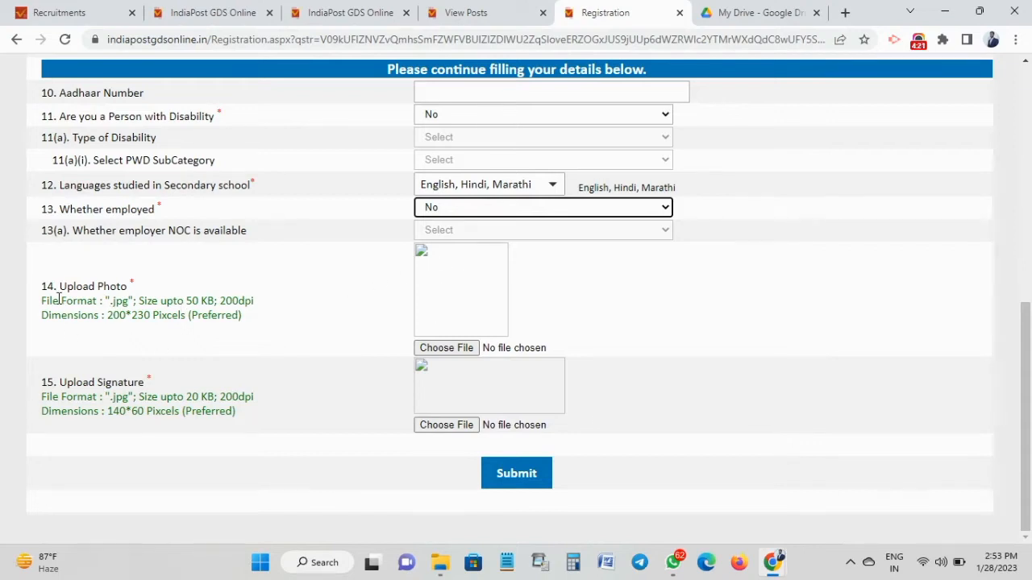
Step: Review the photo rules (200dpi, preferred dimensions) and signature limits (20 KB, 200dpi, 140*60)
{"action": "left_click_drag", "start_coordinate": [109, 314], "coordinate": [256, 330]}
{"action": "left_click", "coordinate": [255, 329]}
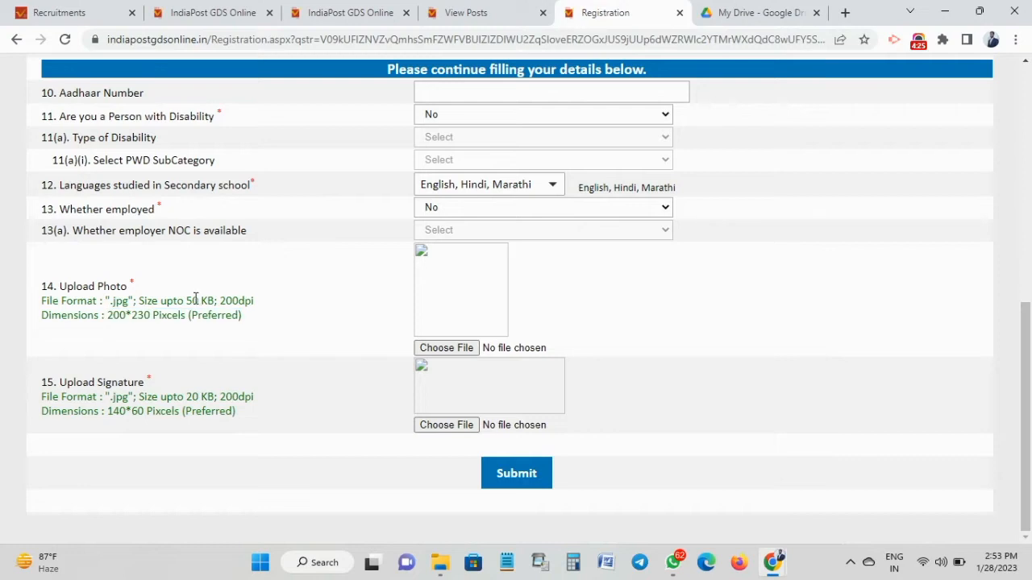
{"action": "left_click_drag", "start_coordinate": [221, 301], "coordinate": [299, 311]}
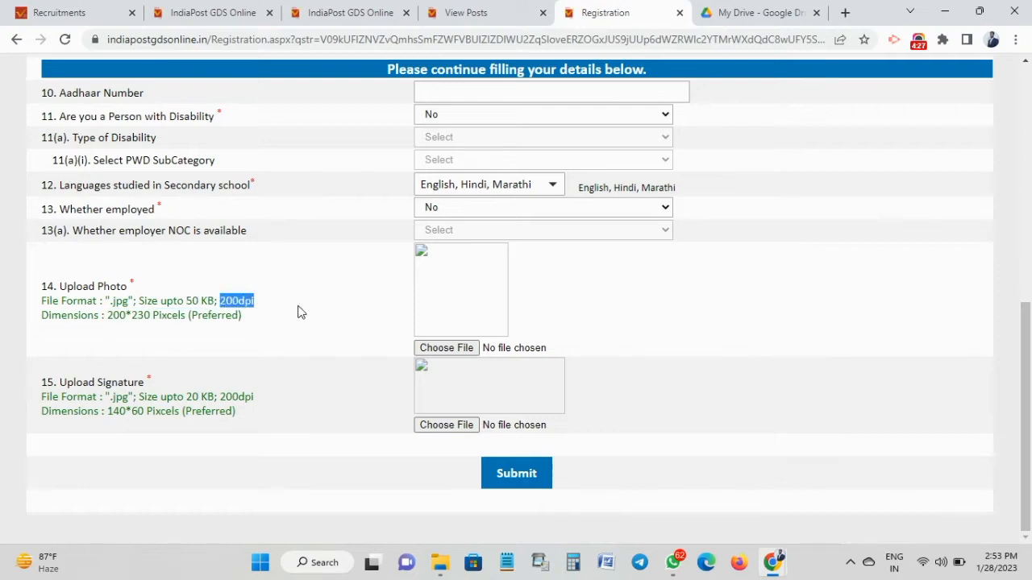
{"action": "left_click", "coordinate": [376, 328]}
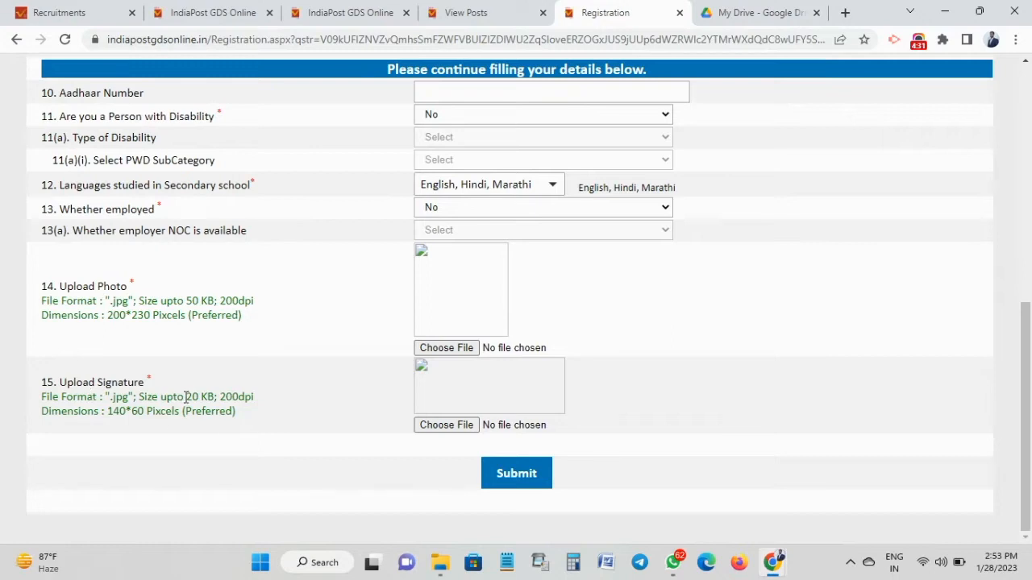
{"action": "left_click_drag", "start_coordinate": [184, 397], "coordinate": [257, 402]}
{"action": "left_click", "coordinate": [229, 412]}
{"action": "mouse_move", "coordinate": [109, 411]}
{"action": "left_mouse_down"}
{"action": "mouse_move", "coordinate": [224, 412]}
{"action": "mouse_move", "coordinate": [251, 424]}
{"action": "left_mouse_up"}
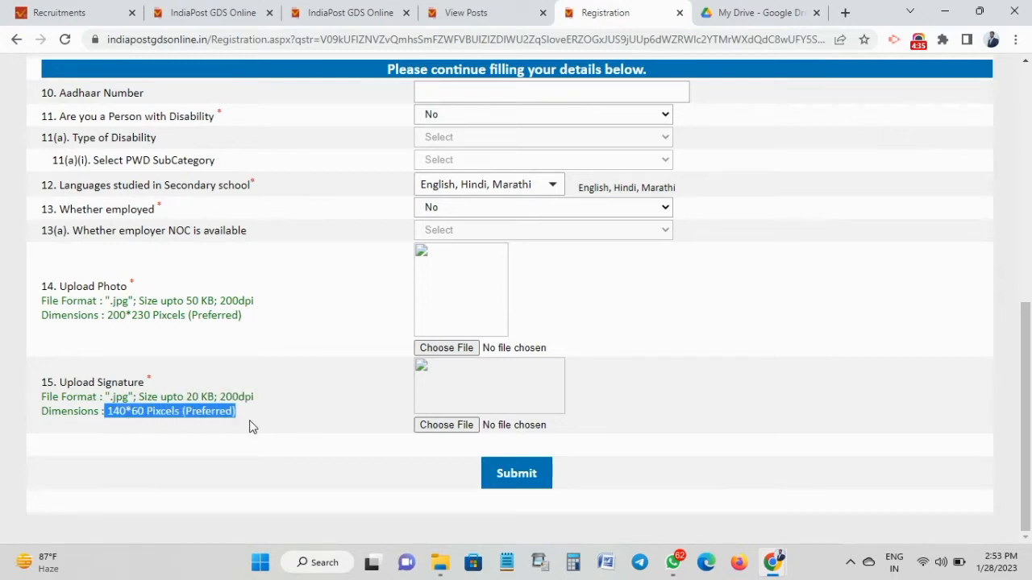
{"action": "left_click", "coordinate": [474, 389]}
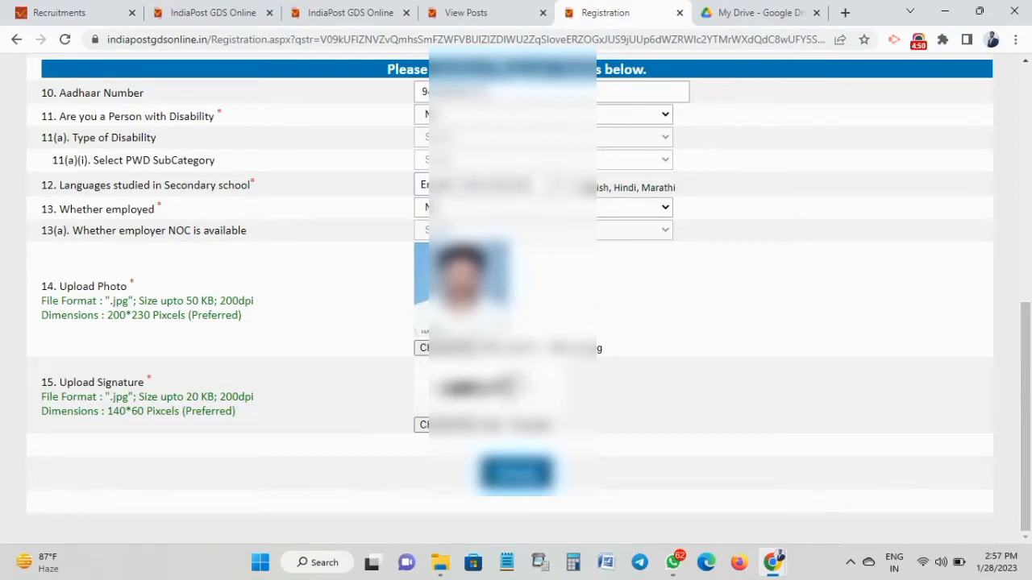
Step: Preview the registration, accept the no-duplicate-registration declaration, and submit it
{"action": "left_click", "coordinate": [516, 474]}
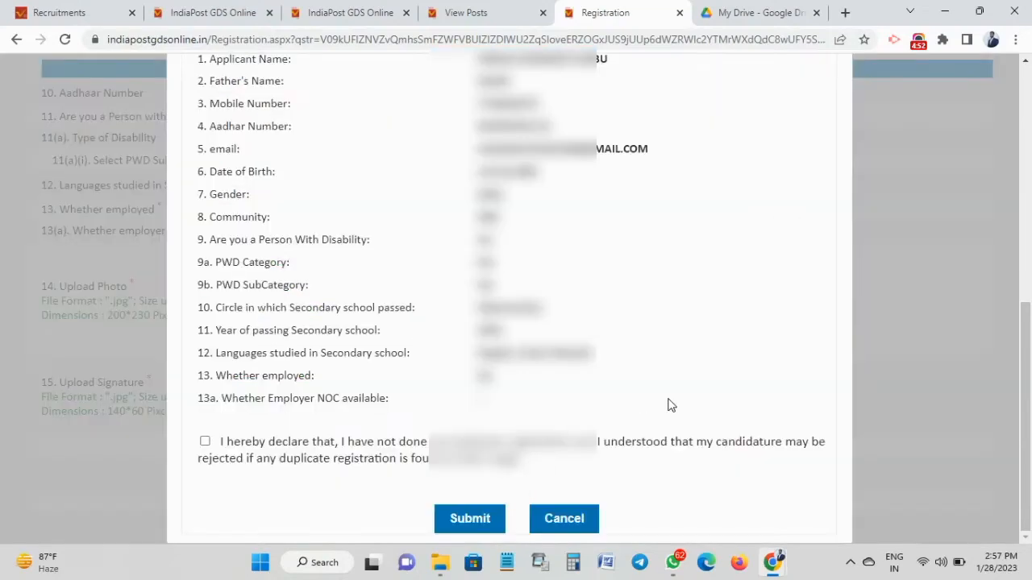
{"action": "scroll", "coordinate": [610, 380], "scroll_direction": "up", "scroll_amount": 3}
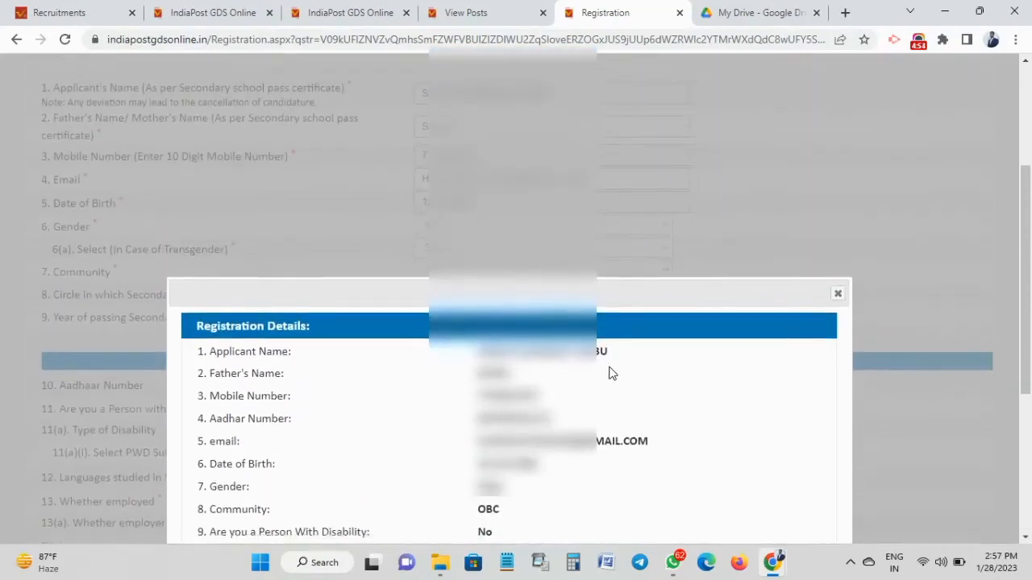
{"action": "scroll", "coordinate": [610, 356], "scroll_direction": "down", "scroll_amount": 1}
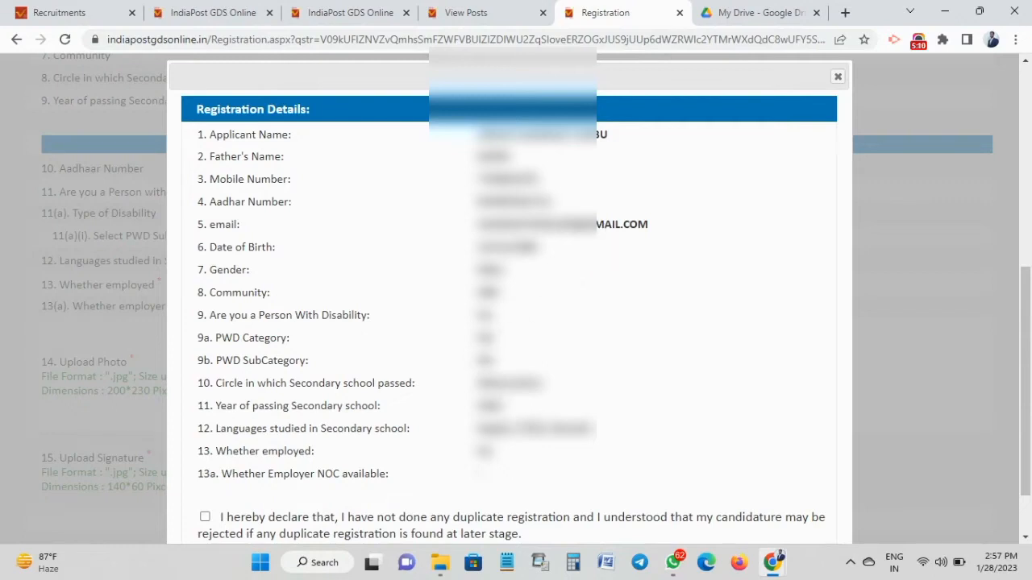
{"action": "scroll", "coordinate": [244, 453], "scroll_direction": "down", "scroll_amount": 2}
{"action": "left_click", "coordinate": [205, 442]}
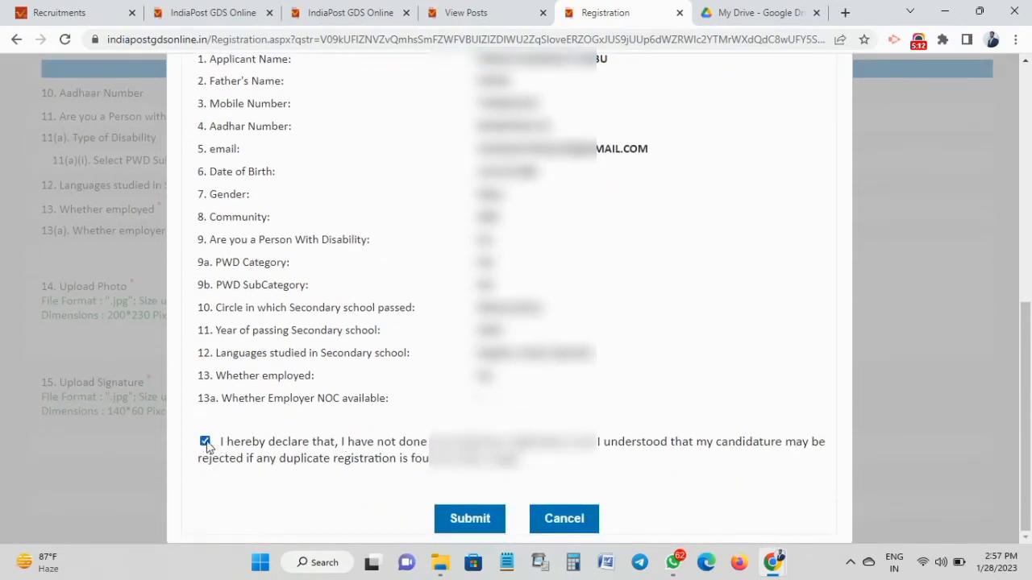
{"action": "left_click", "coordinate": [469, 523]}
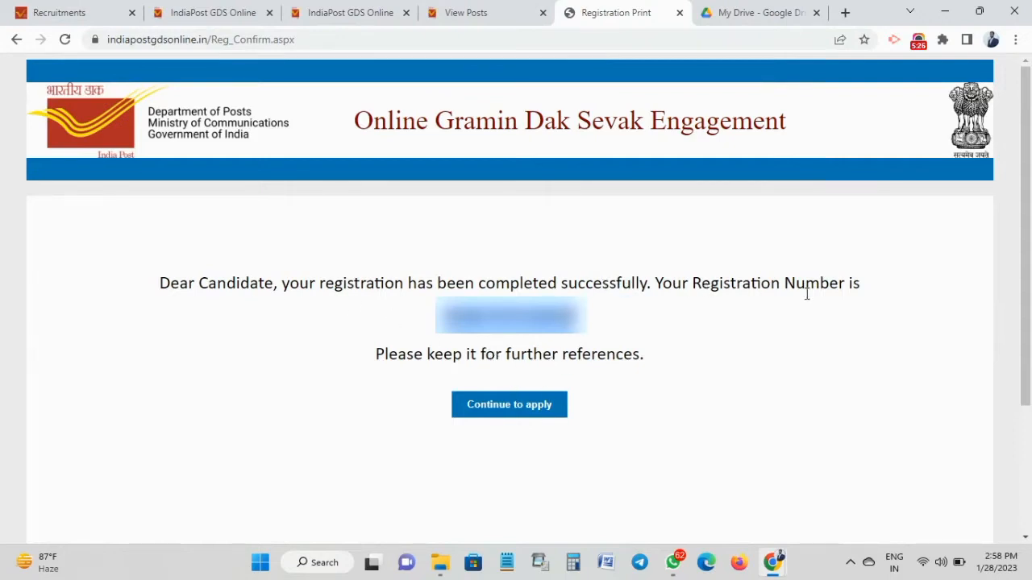
Step: Continue from the registration confirmation to the Candidate Application Form verification page
{"action": "left_click", "coordinate": [507, 404]}
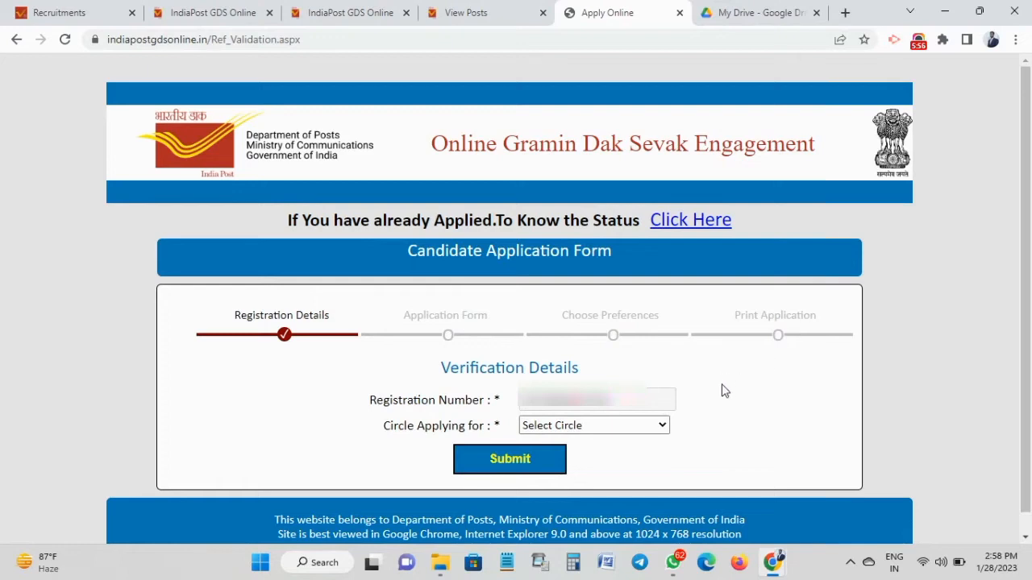
Step: Choose Maharashtra as the circle applying for and submit the verification details
{"action": "left_click", "coordinate": [546, 432]}
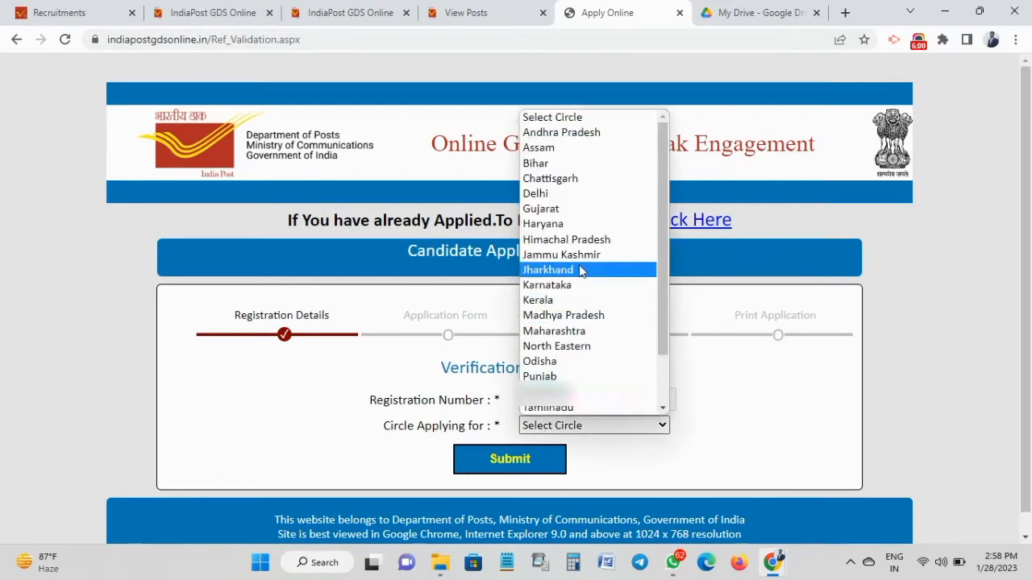
{"action": "scroll", "coordinate": [581, 269], "scroll_direction": "down", "scroll_amount": 2}
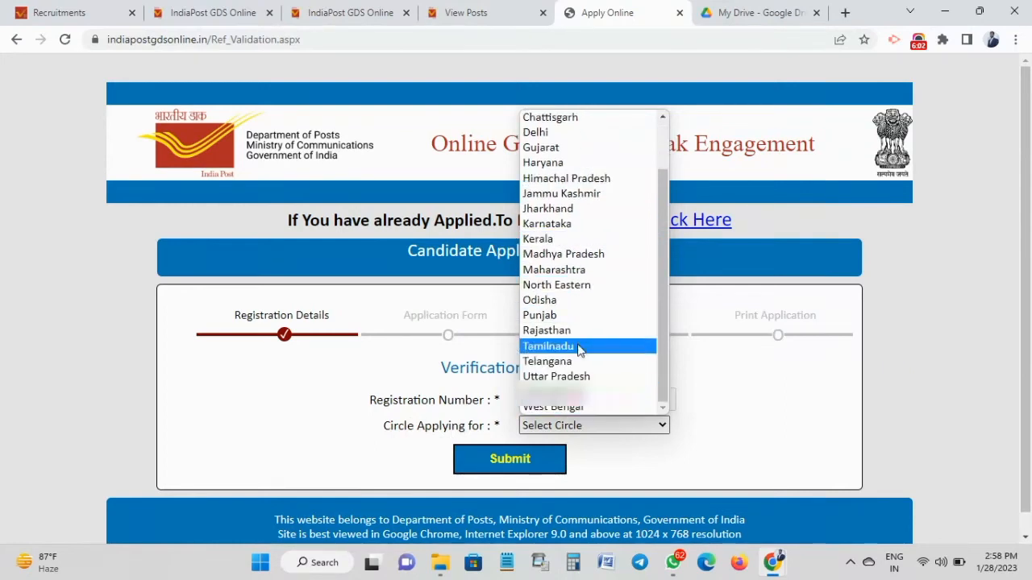
{"action": "left_click", "coordinate": [569, 271]}
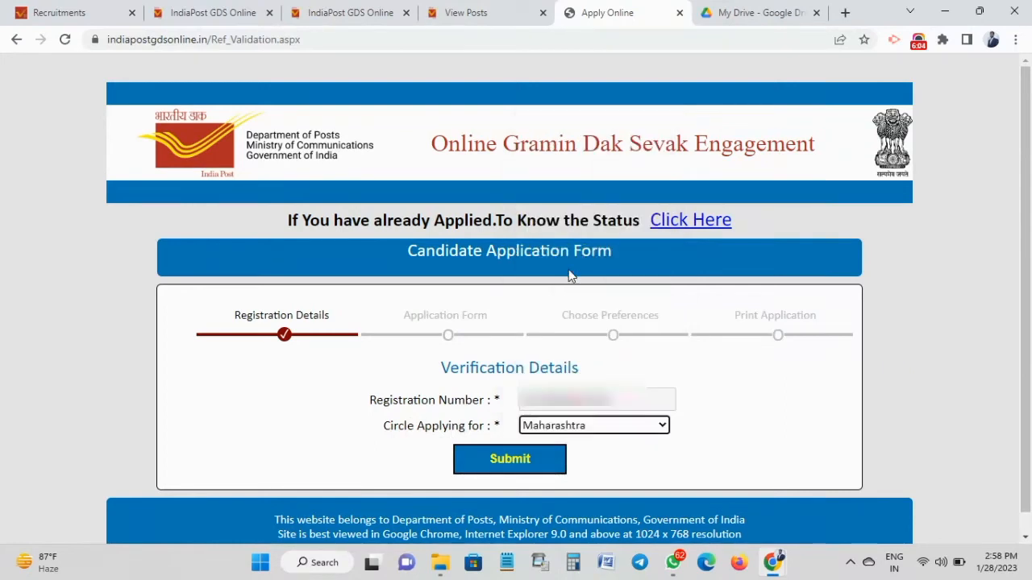
{"action": "left_click", "coordinate": [509, 468]}
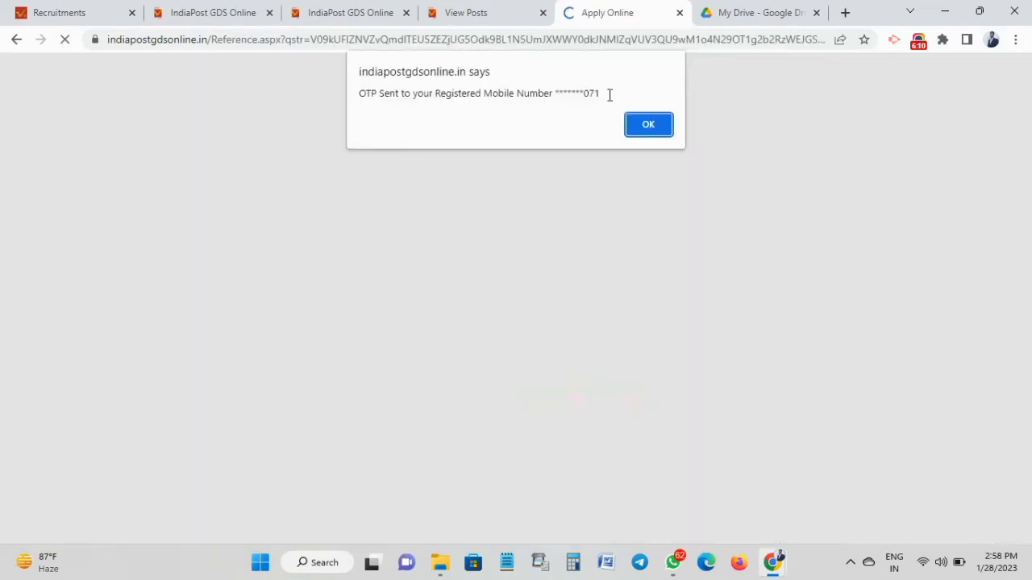
Step: Dismiss the OTP-sent notice and enter the received OTP
{"action": "left_click", "coordinate": [648, 125]}
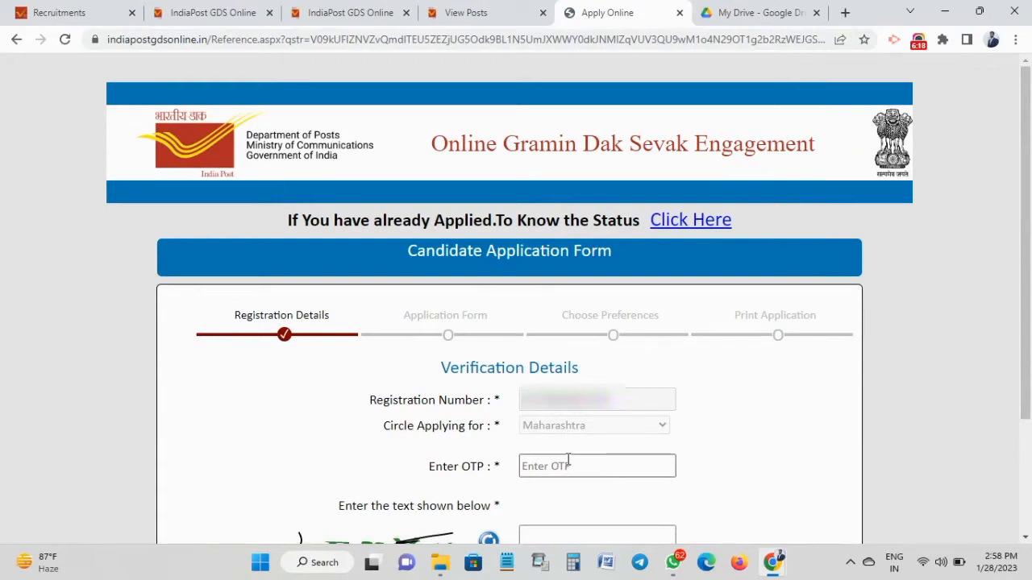
{"action": "left_click", "coordinate": [569, 460]}
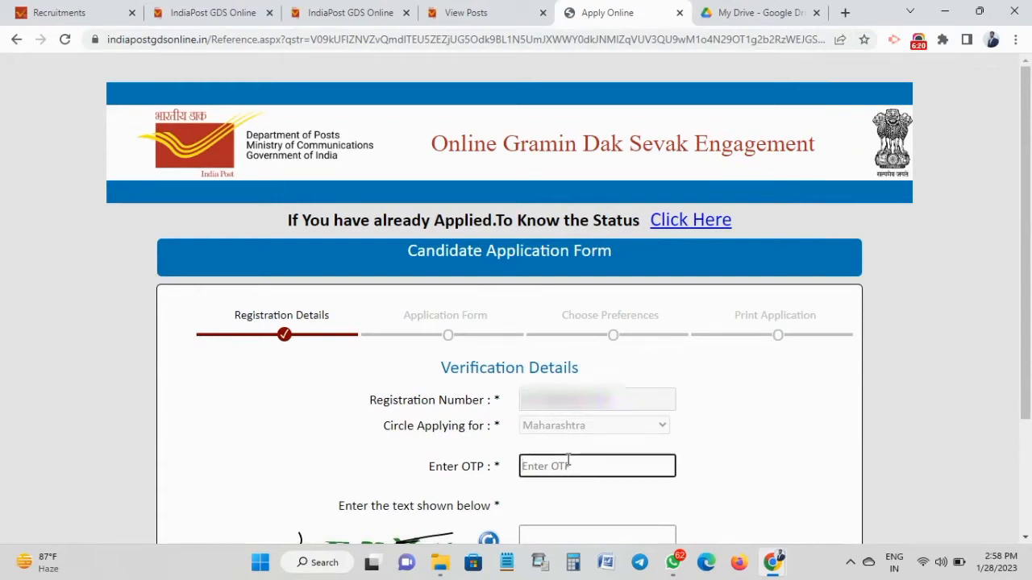
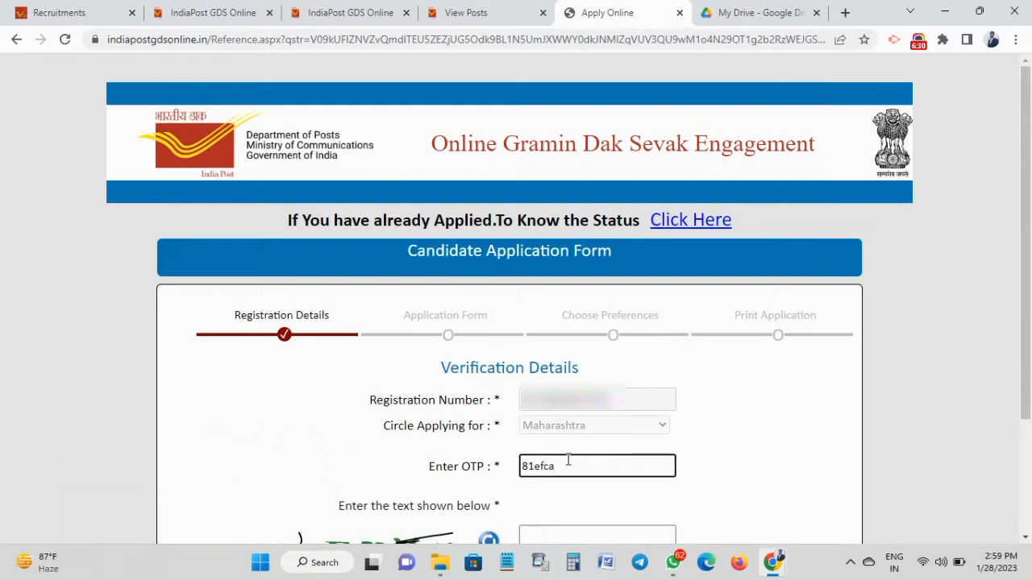
{"action": "left_click", "coordinate": [584, 509]}
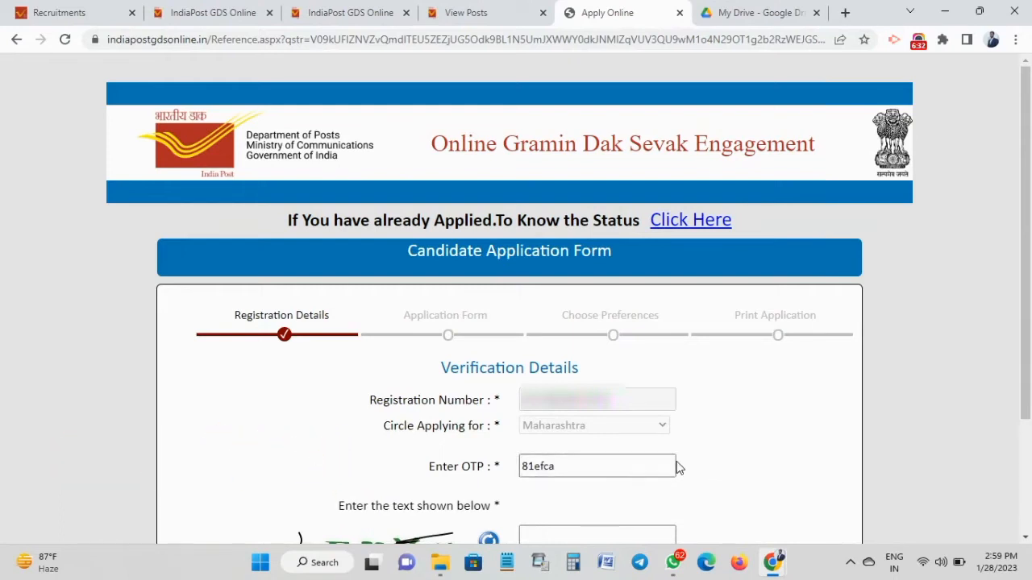
Step: Enter captcha 4EHXX and continue to the Application Form's Address Details
{"action": "left_click", "coordinate": [549, 537]}
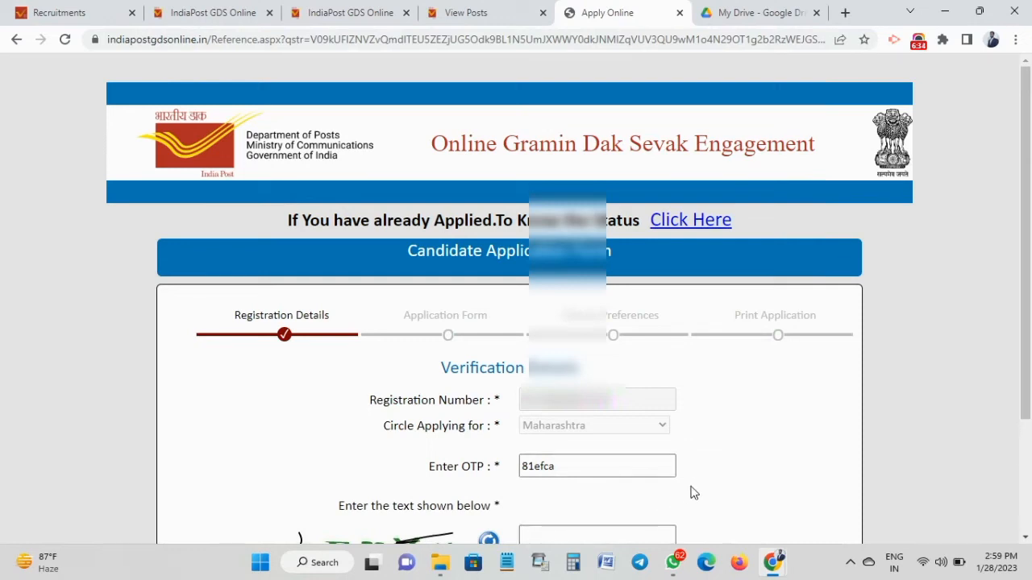
{"action": "scroll", "coordinate": [689, 491], "scroll_direction": "down", "scroll_amount": 2}
{"action": "left_click", "coordinate": [564, 385]}
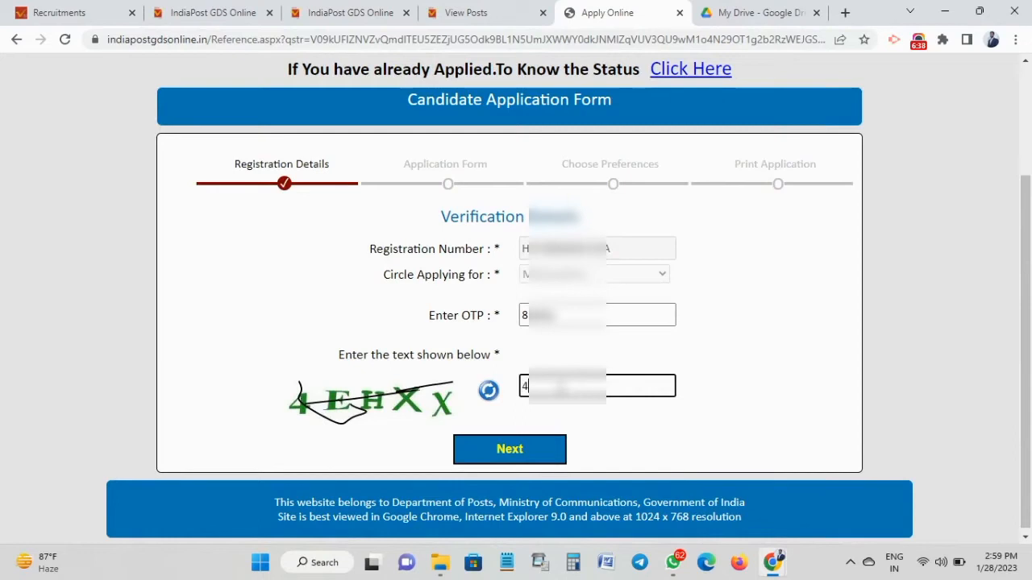
{"action": "type", "text": "4EH"}
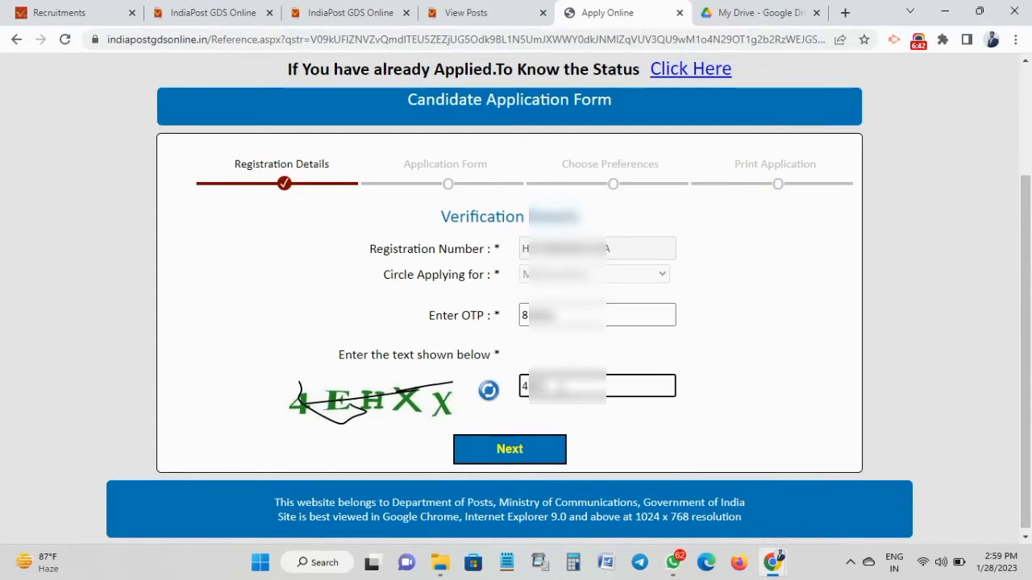
{"action": "type", "text": "XX"}
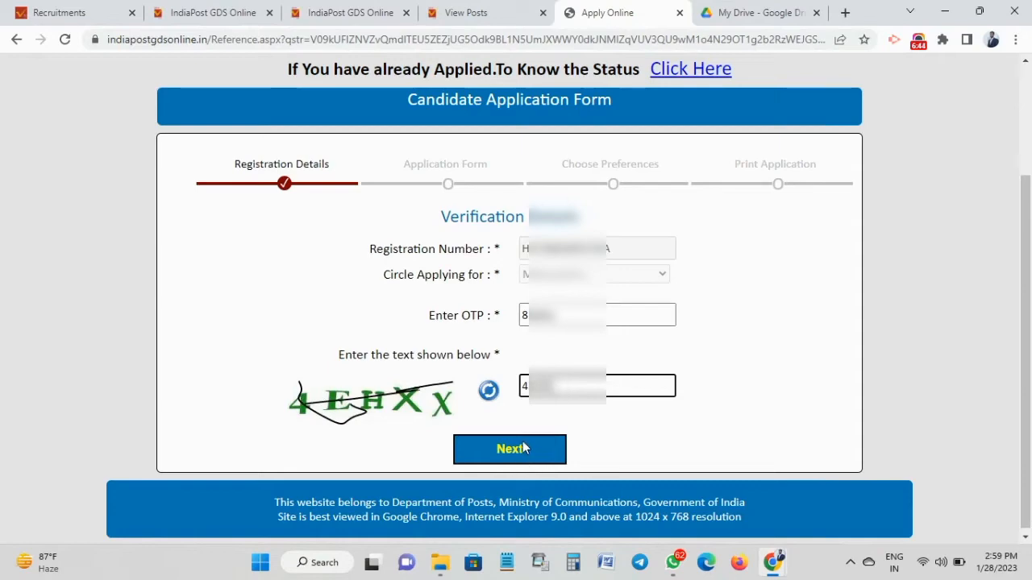
{"action": "left_click", "coordinate": [522, 449]}
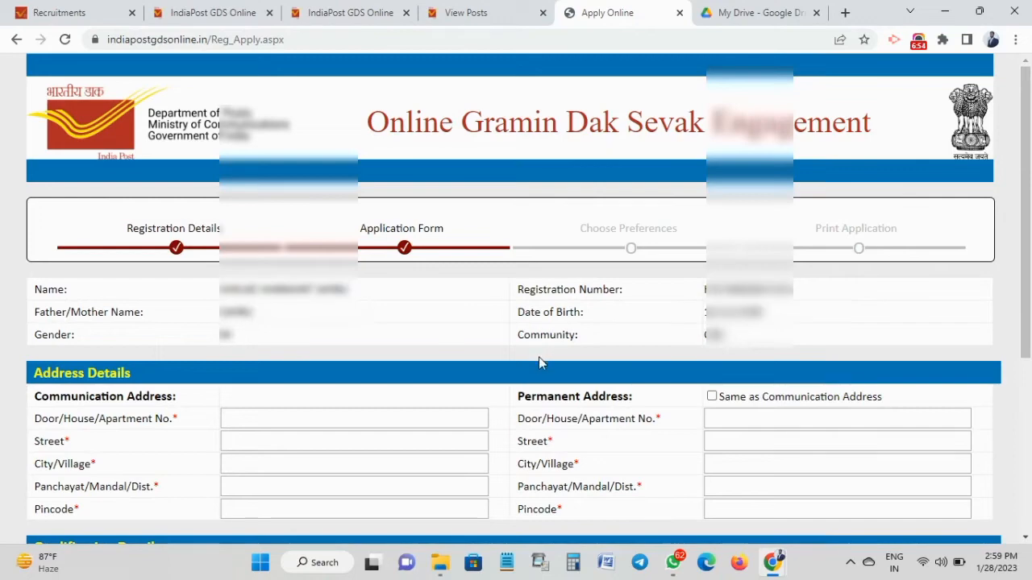
Step: Enter the communication address, copy it to the permanent address, and correct the permanent street
{"action": "scroll", "coordinate": [511, 360], "scroll_direction": "down", "scroll_amount": 2}
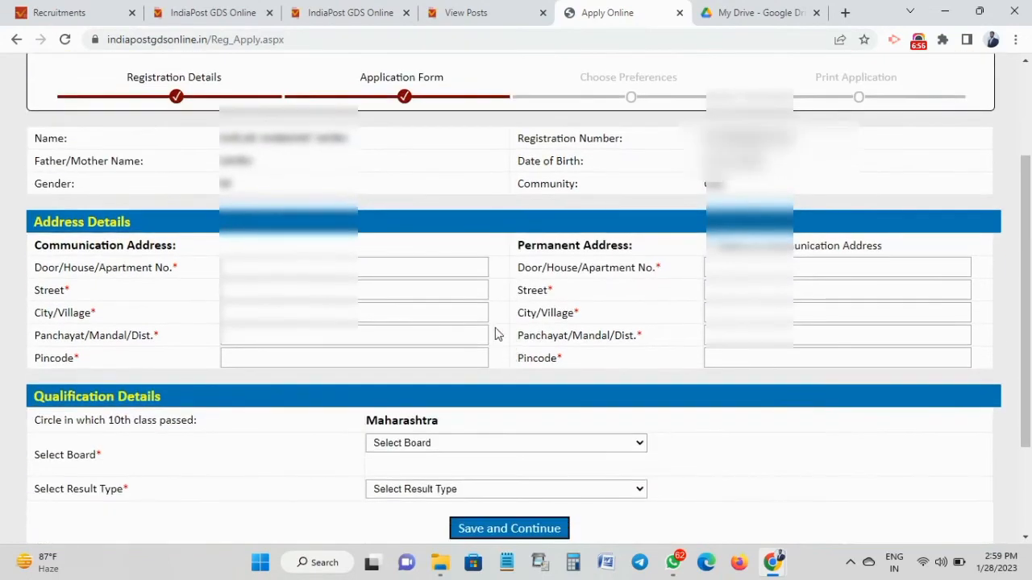
{"action": "left_click", "coordinate": [256, 268]}
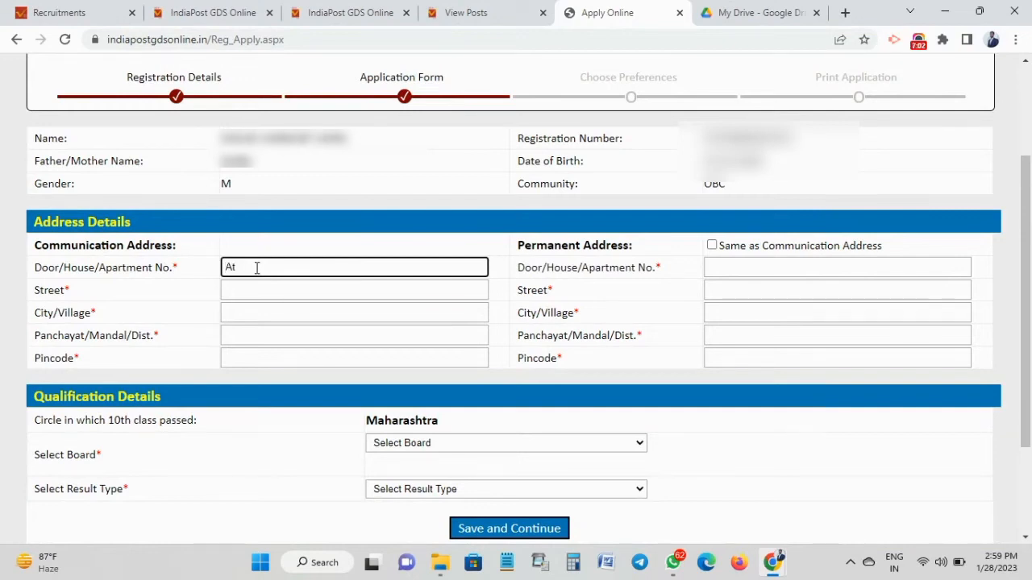
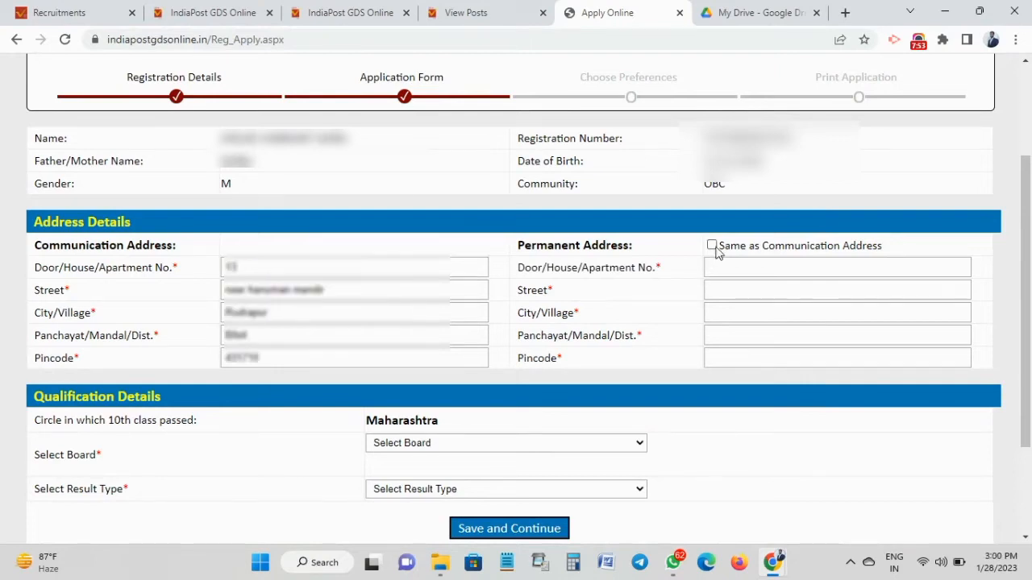
{"action": "left_click", "coordinate": [711, 245]}
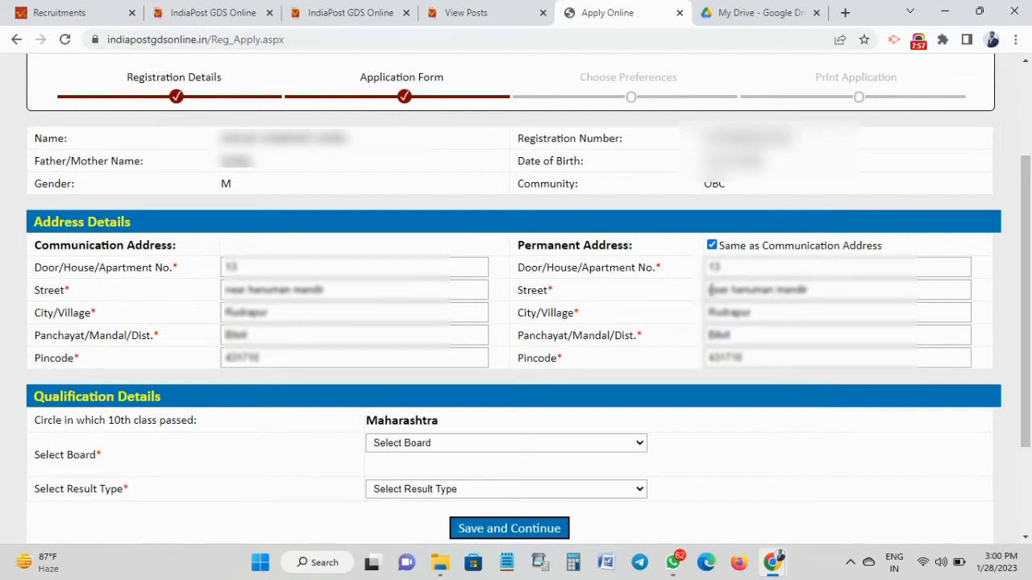
{"action": "left_click", "coordinate": [708, 293]}
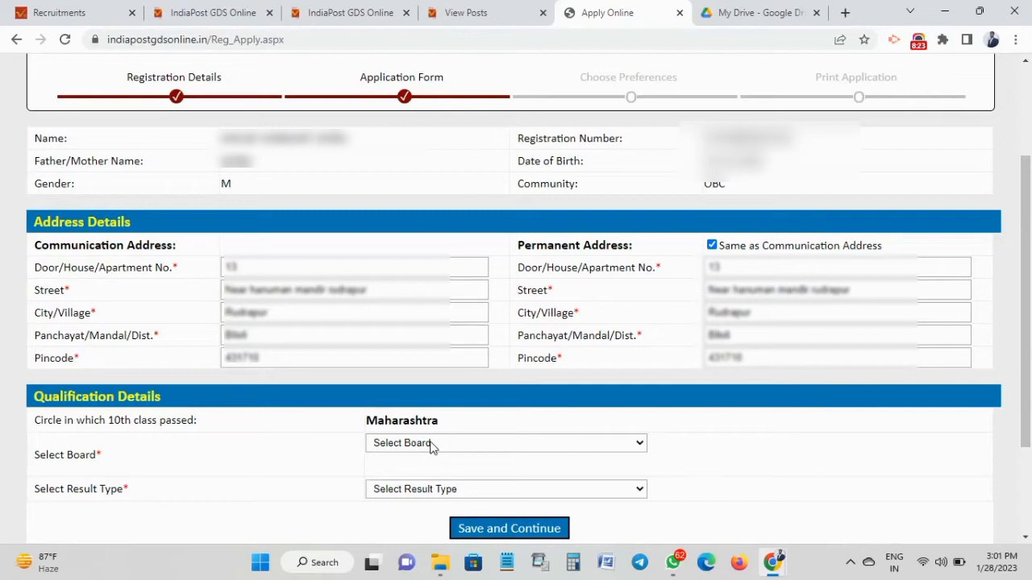
{"action": "left_click", "coordinate": [431, 445]}
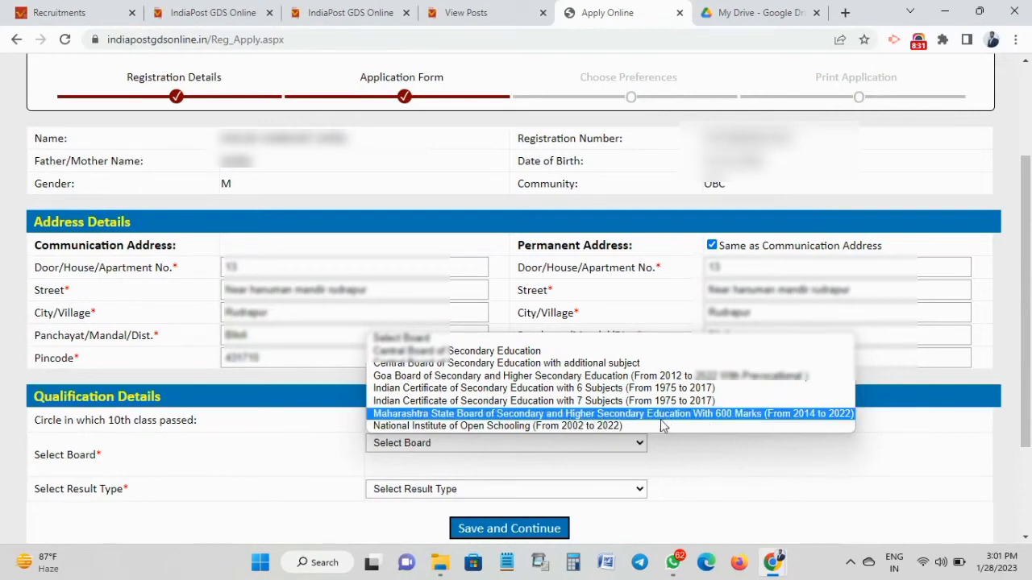
Step: Choose Maharashtra State Board (600 Marks) and set Result Type to Marks
{"action": "left_click", "coordinate": [728, 414]}
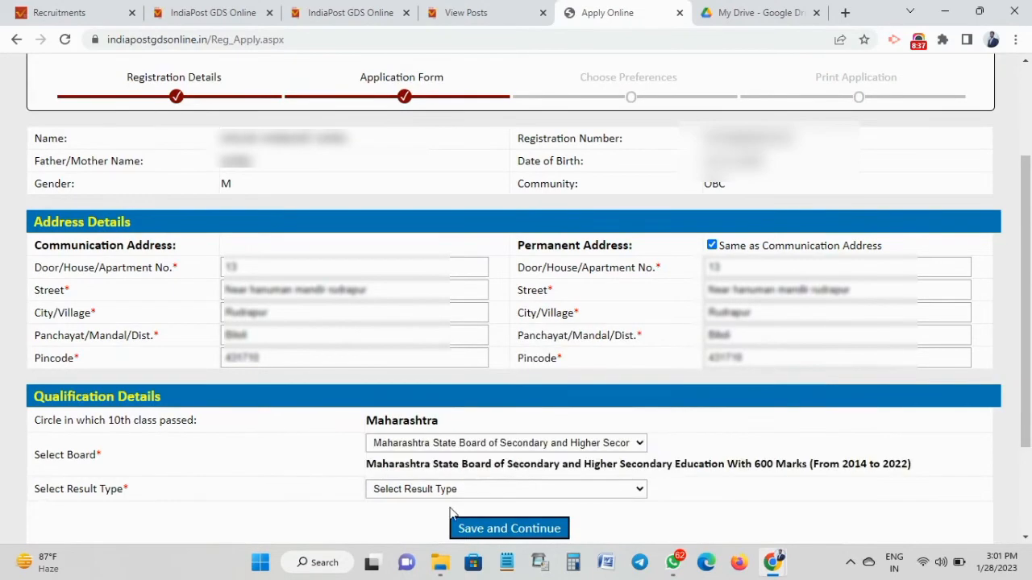
{"action": "left_click", "coordinate": [430, 489]}
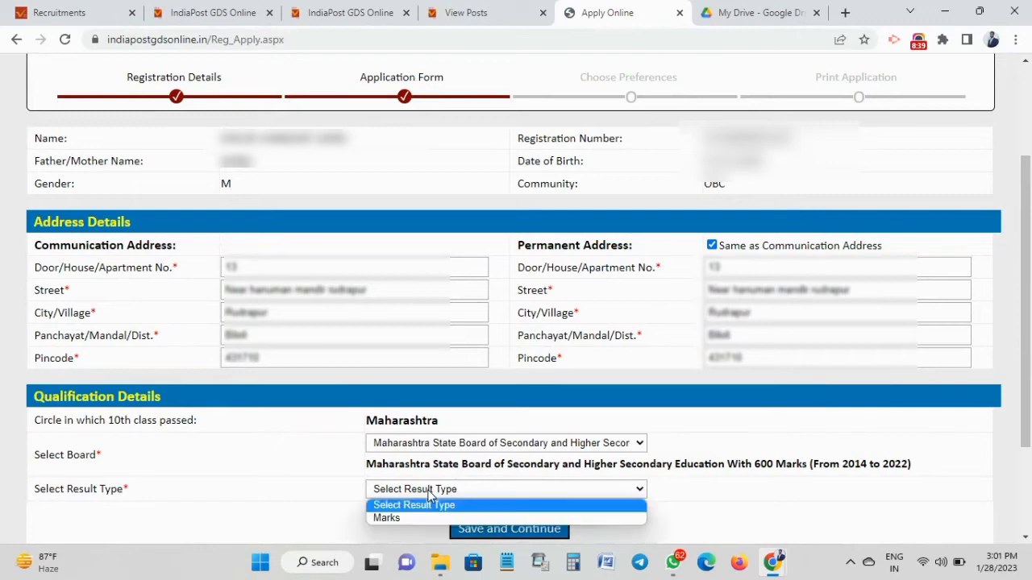
{"action": "left_click", "coordinate": [405, 519]}
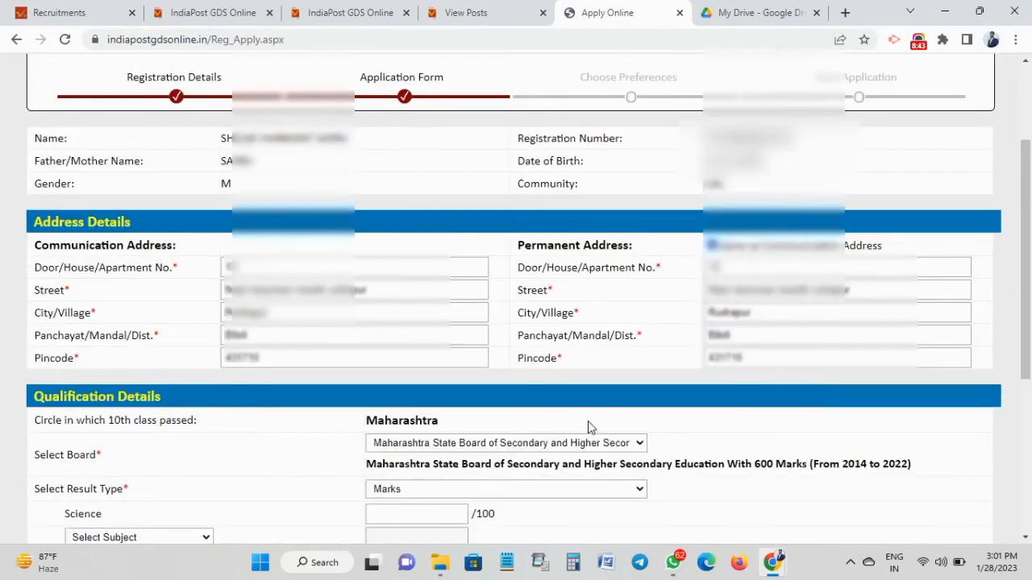
{"action": "scroll", "coordinate": [587, 429], "scroll_direction": "down", "scroll_amount": 4}
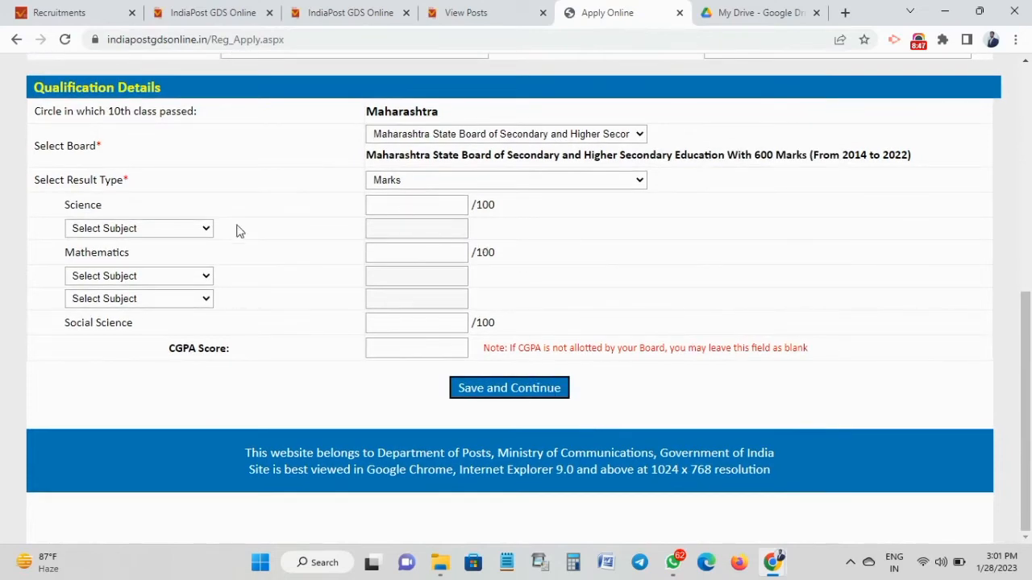
Step: Enter the subject marks, keeping Marathi as the First Language subject
{"action": "left_click", "coordinate": [387, 204]}
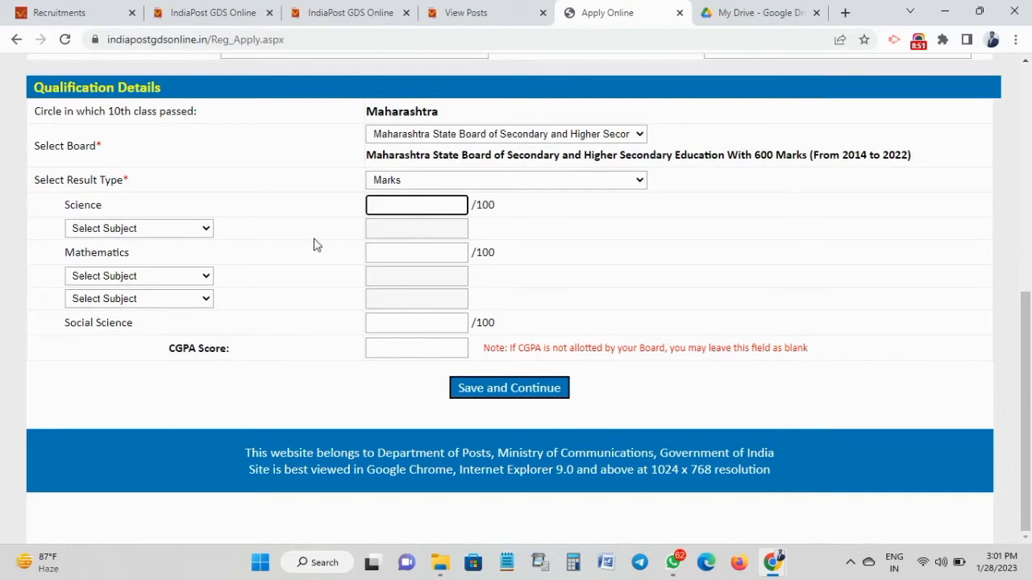
{"action": "left_click", "coordinate": [145, 231]}
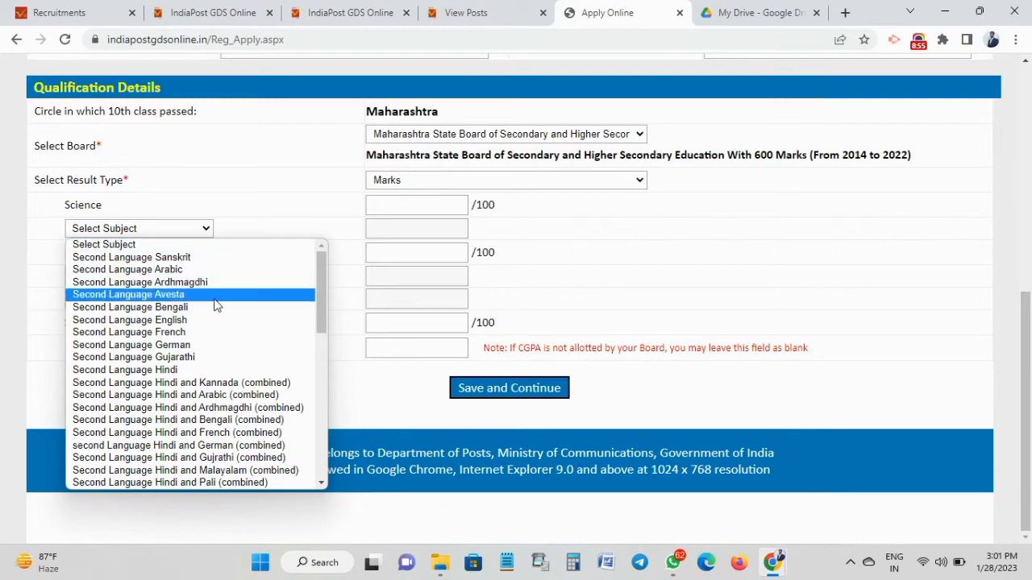
{"action": "scroll", "coordinate": [194, 370], "scroll_direction": "down", "scroll_amount": 12}
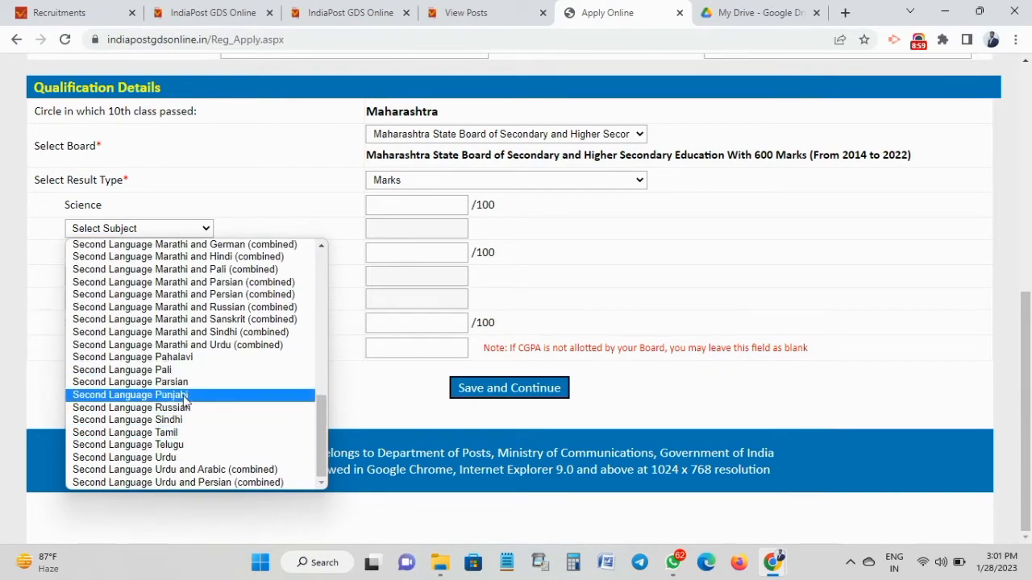
{"action": "scroll", "coordinate": [190, 395], "scroll_direction": "up", "scroll_amount": 8}
{"action": "scroll", "coordinate": [183, 395], "scroll_direction": "down", "scroll_amount": 4}
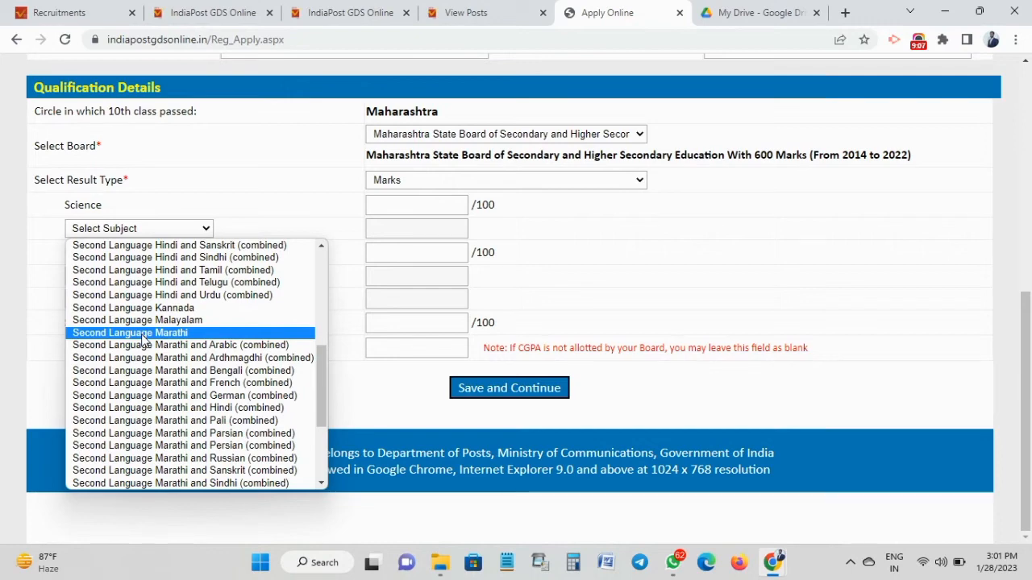
{"action": "scroll", "coordinate": [144, 340], "scroll_direction": "up", "scroll_amount": 4}
{"action": "scroll", "coordinate": [144, 340], "scroll_direction": "up", "scroll_amount": 4}
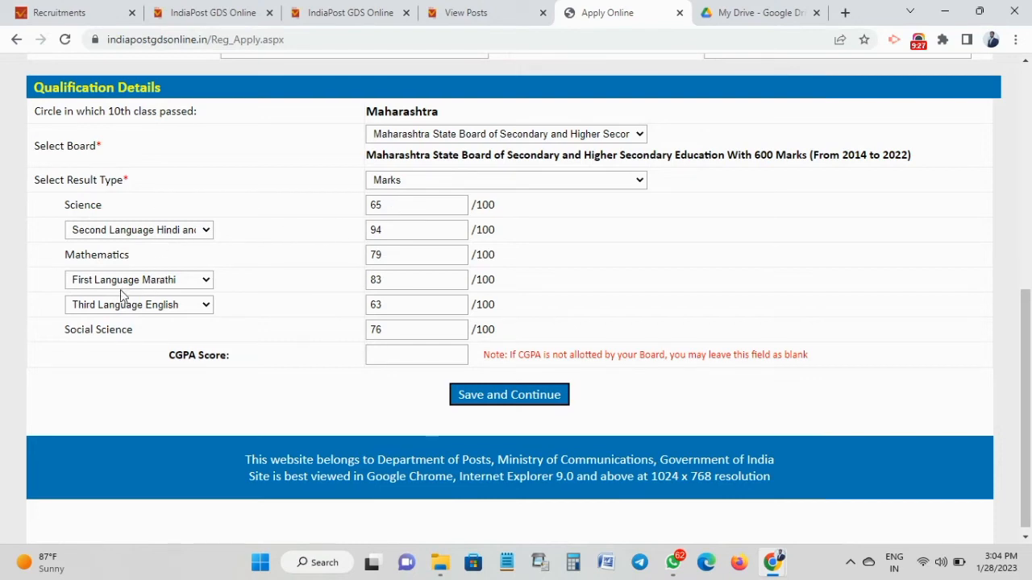
{"action": "left_click", "coordinate": [163, 283]}
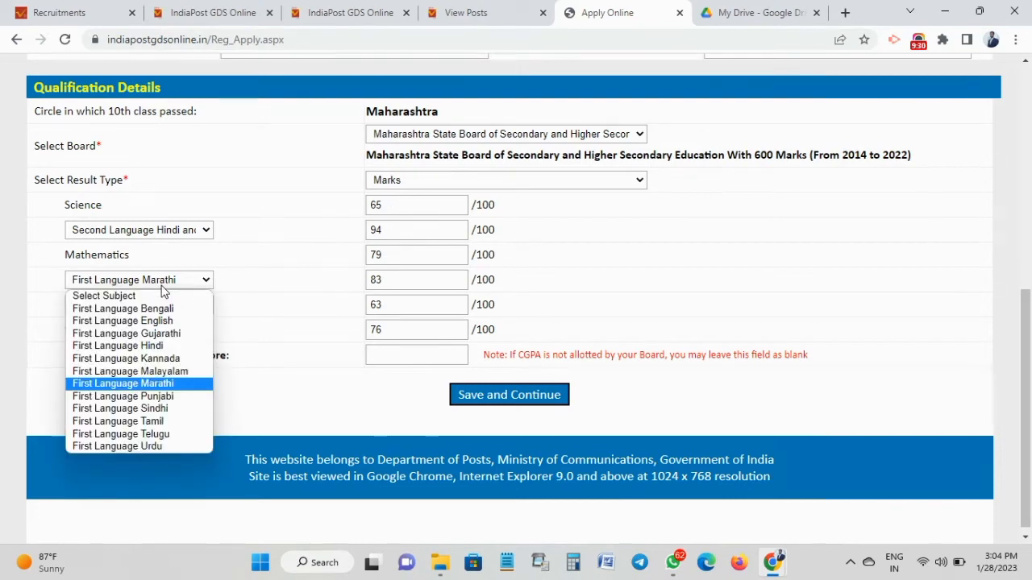
{"action": "left_click", "coordinate": [162, 285]}
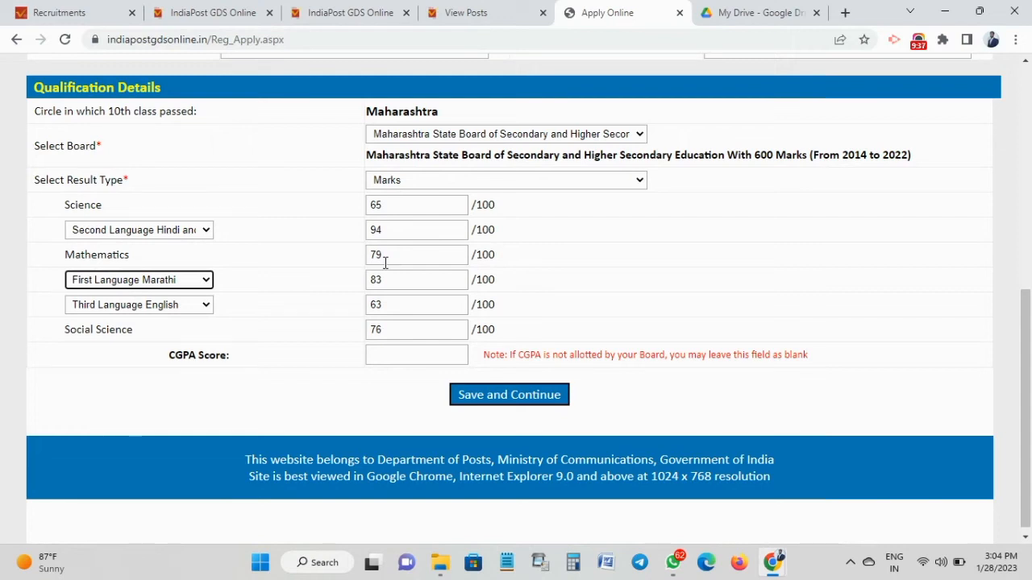
Step: Leave the CGPA Score blank and save the qualification details
{"action": "left_click", "coordinate": [391, 354]}
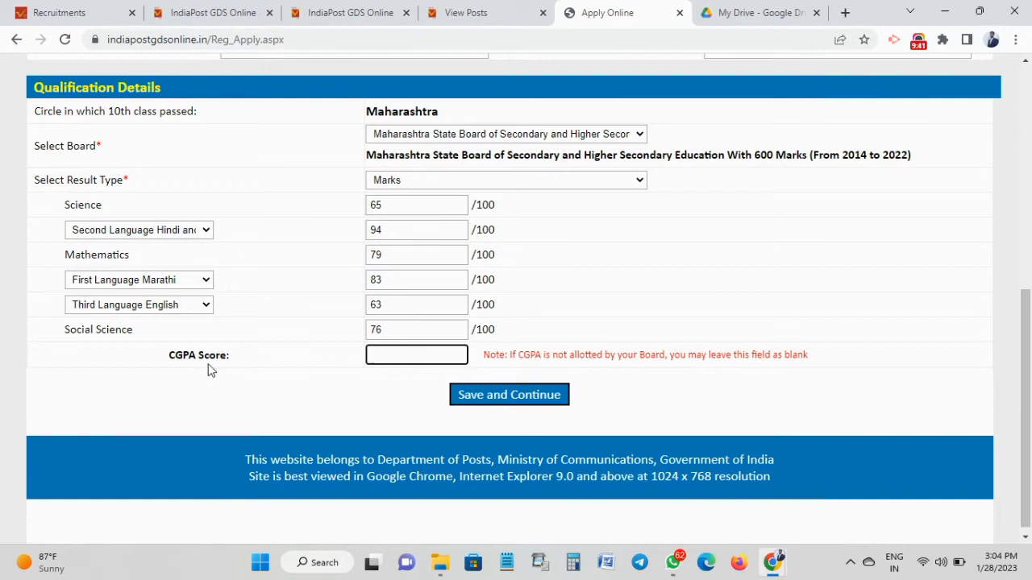
{"action": "left_click_drag", "start_coordinate": [170, 360], "coordinate": [231, 367]}
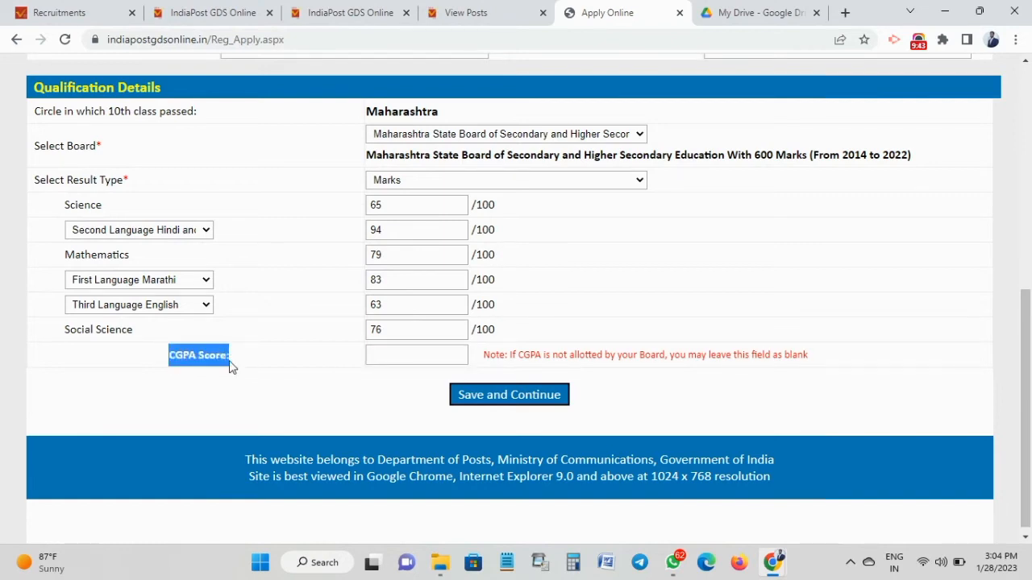
{"action": "left_click", "coordinate": [322, 369]}
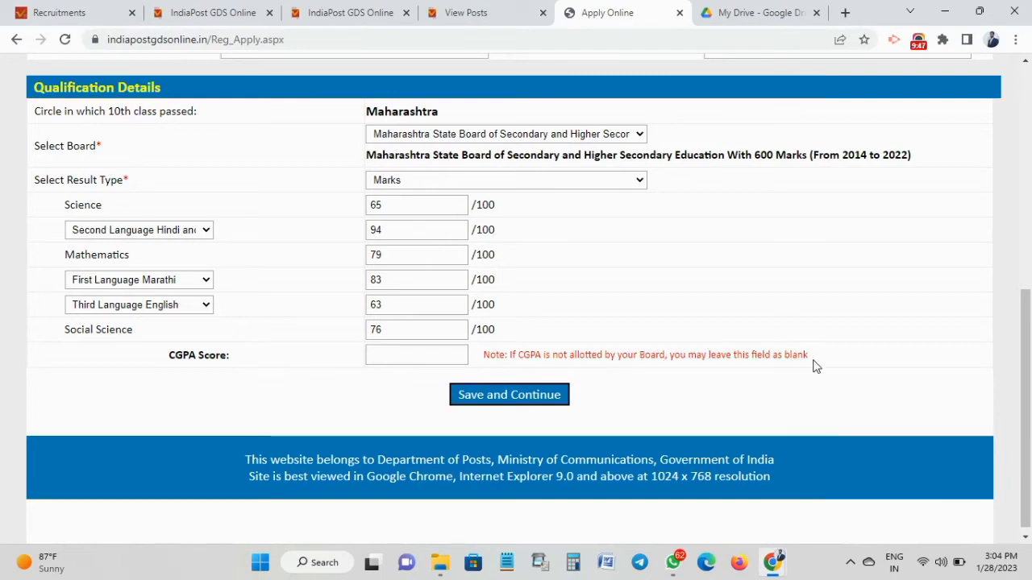
{"action": "left_click", "coordinate": [406, 357]}
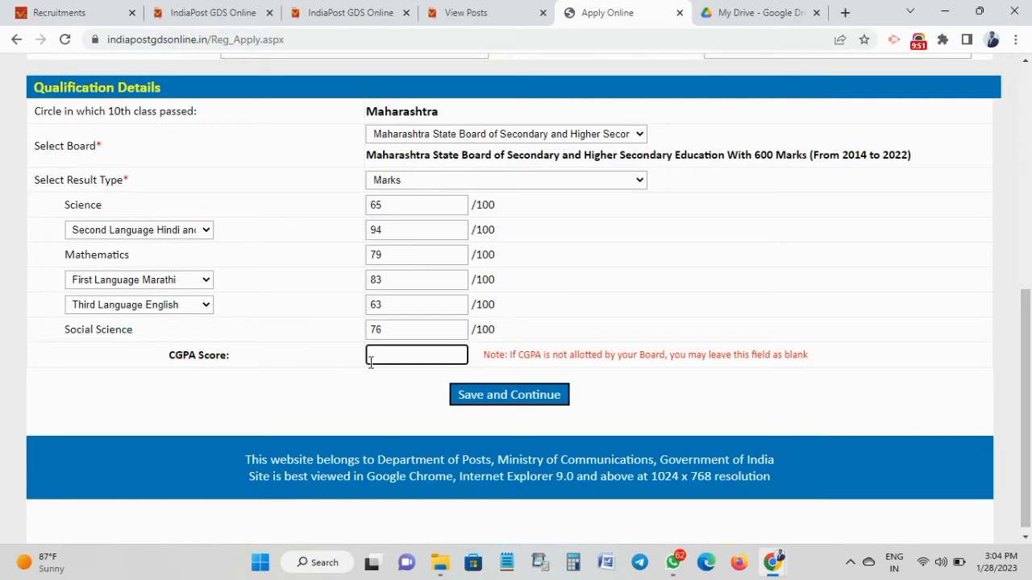
{"action": "left_click", "coordinate": [502, 407]}
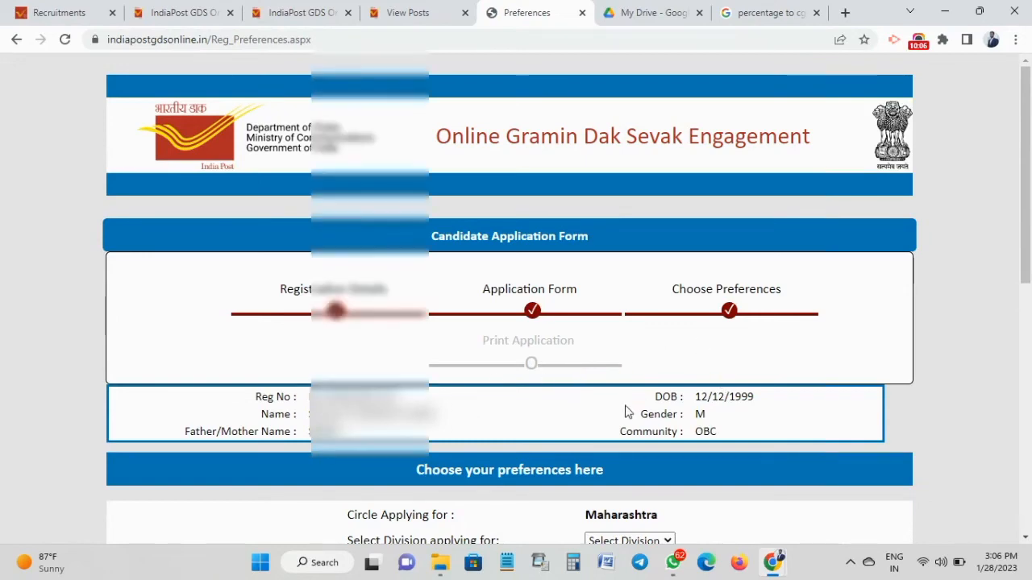
Step: Select Nanded Division from the list of Maharashtra divisions
{"action": "scroll", "coordinate": [763, 441], "scroll_direction": "down", "scroll_amount": 4}
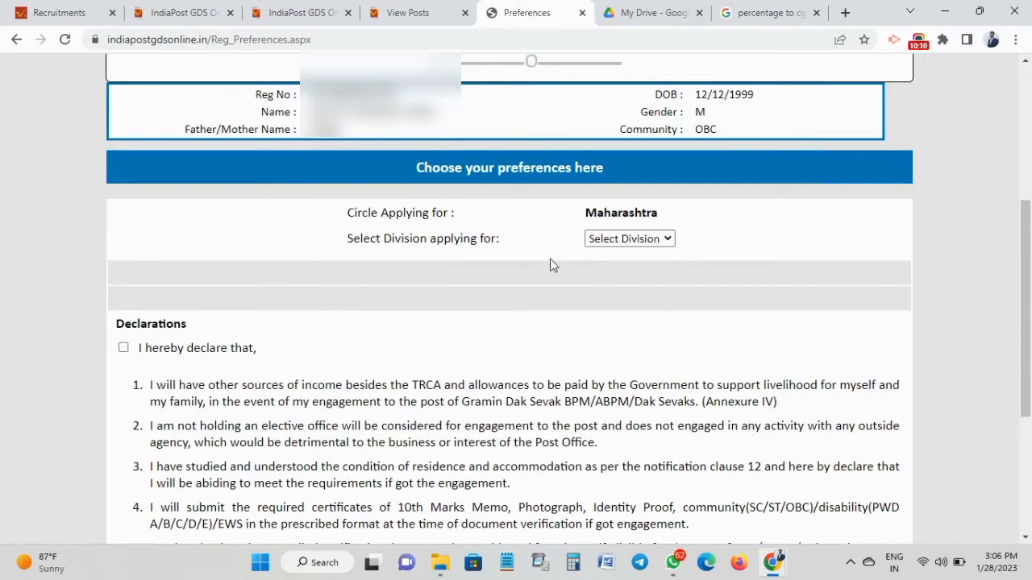
{"action": "scroll", "coordinate": [488, 266], "scroll_direction": "down", "scroll_amount": 2}
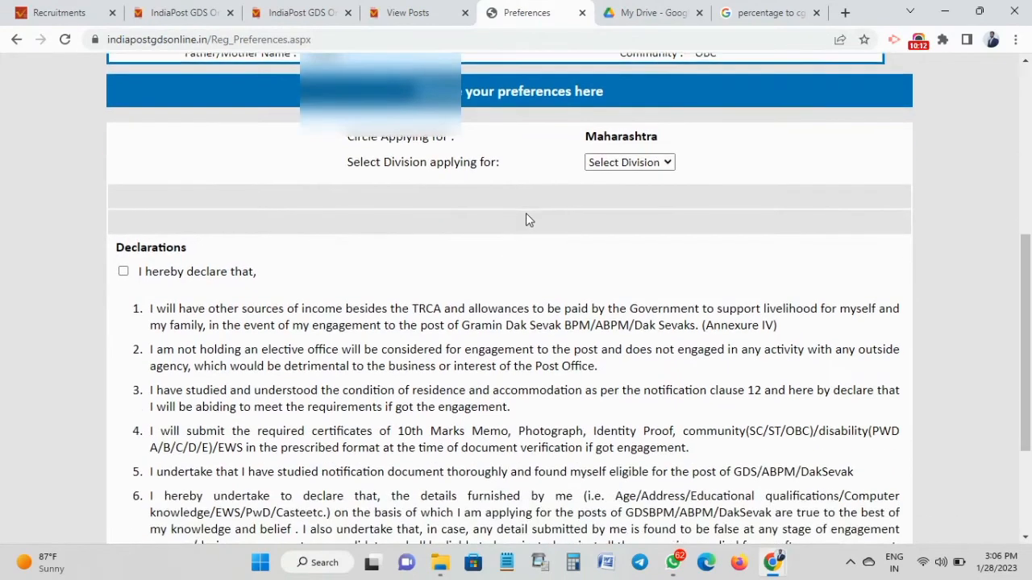
{"action": "scroll", "coordinate": [526, 218], "scroll_direction": "up", "scroll_amount": 1}
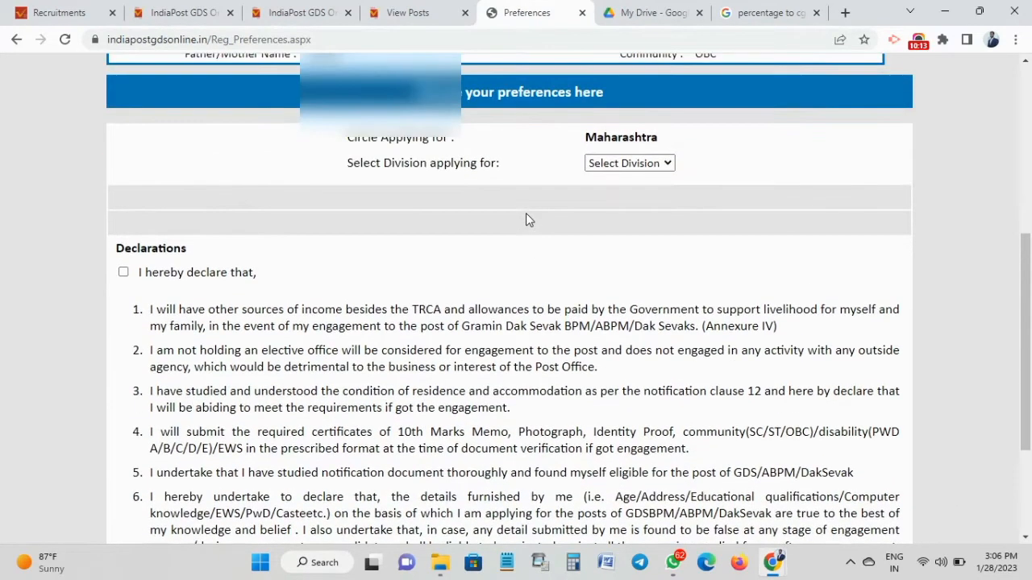
{"action": "left_click", "coordinate": [628, 164]}
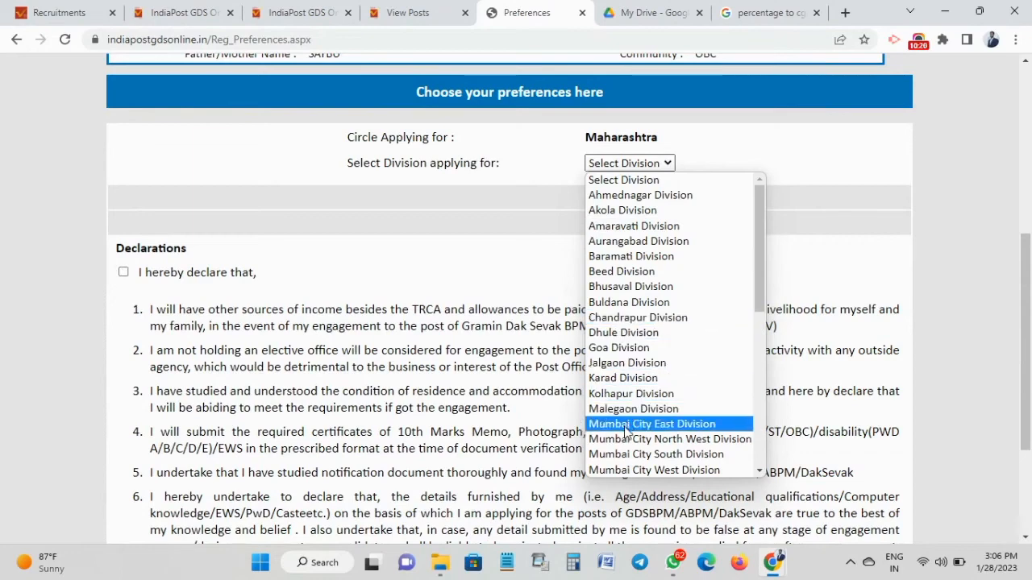
{"action": "scroll", "coordinate": [623, 351], "scroll_direction": "down", "scroll_amount": 4}
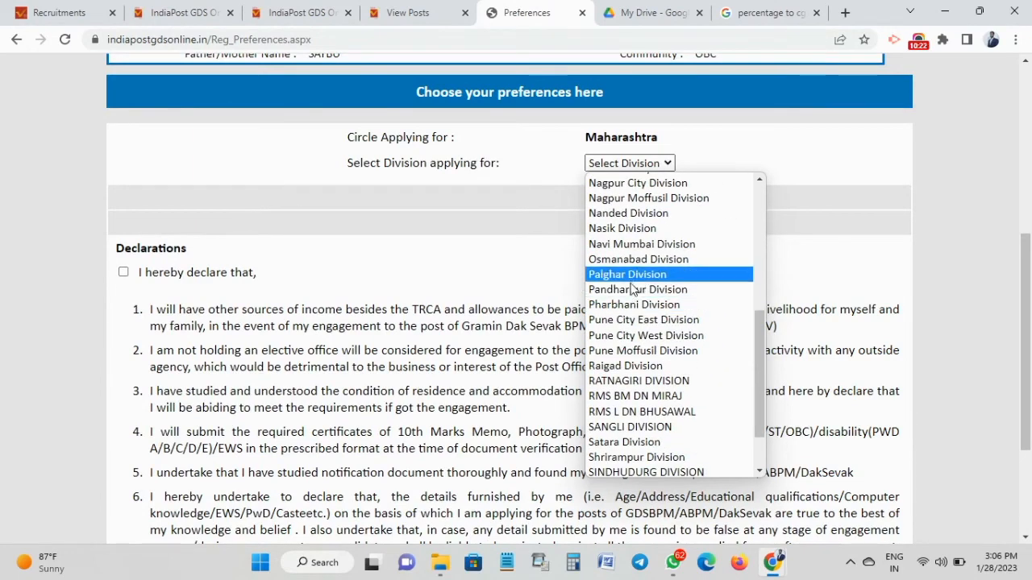
{"action": "scroll", "coordinate": [637, 349], "scroll_direction": "down", "scroll_amount": 1}
{"action": "scroll", "coordinate": [637, 348], "scroll_direction": "down", "scroll_amount": 1}
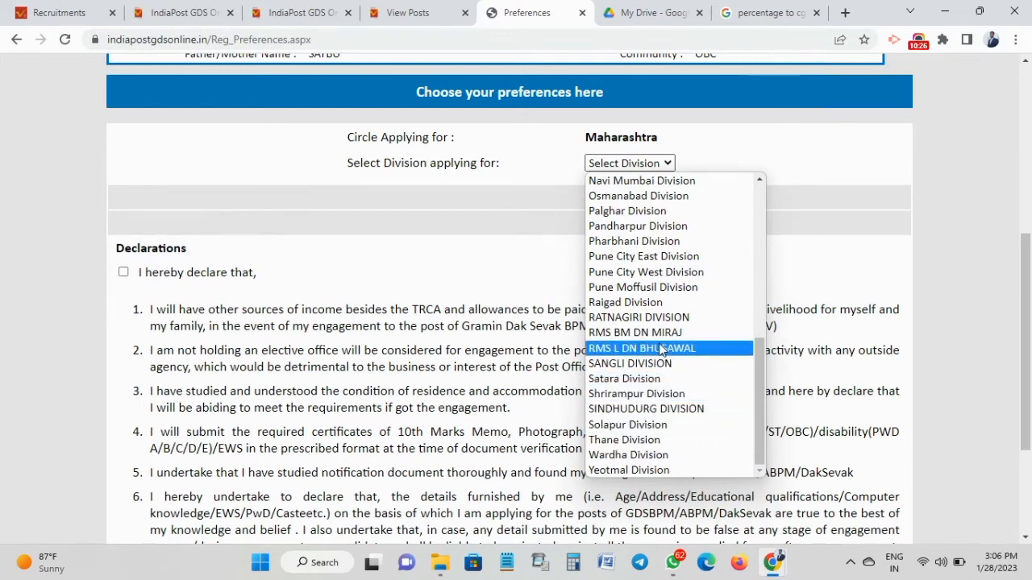
{"action": "scroll", "coordinate": [661, 348], "scroll_direction": "up", "scroll_amount": 3}
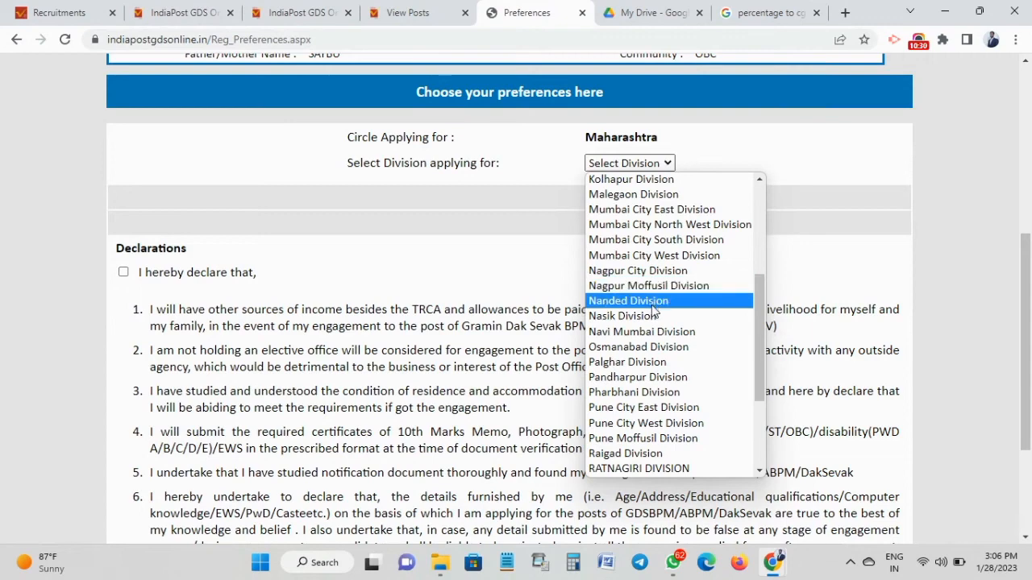
{"action": "scroll", "coordinate": [647, 302], "scroll_direction": "up", "scroll_amount": 3}
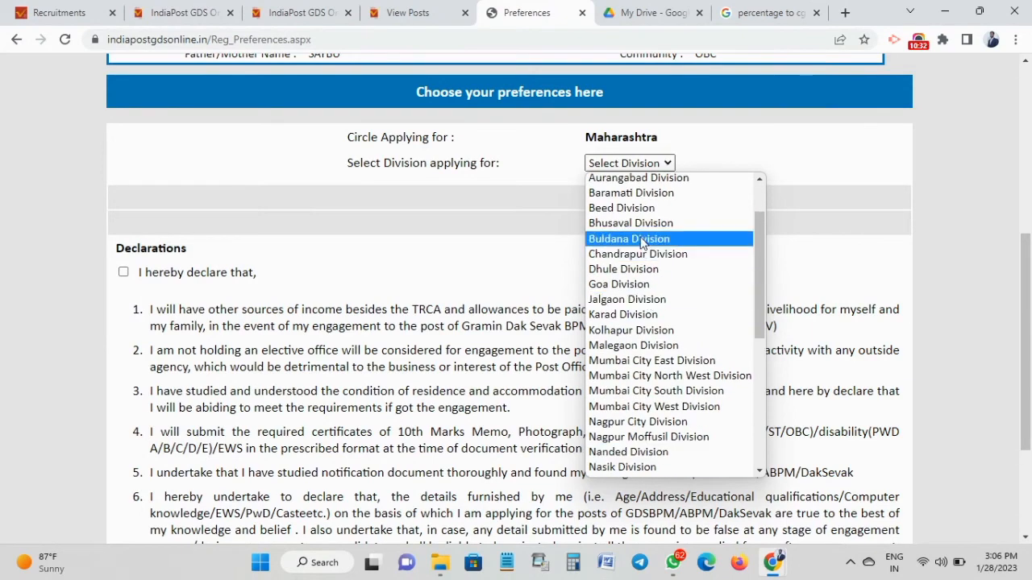
{"action": "scroll", "coordinate": [627, 308], "scroll_direction": "down", "scroll_amount": 3}
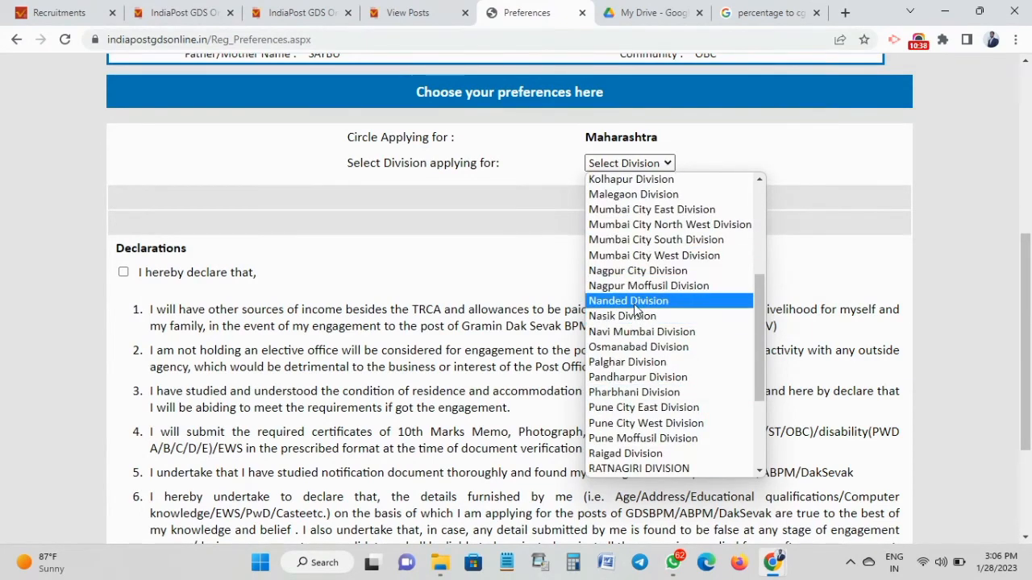
{"action": "left_click", "coordinate": [633, 303]}
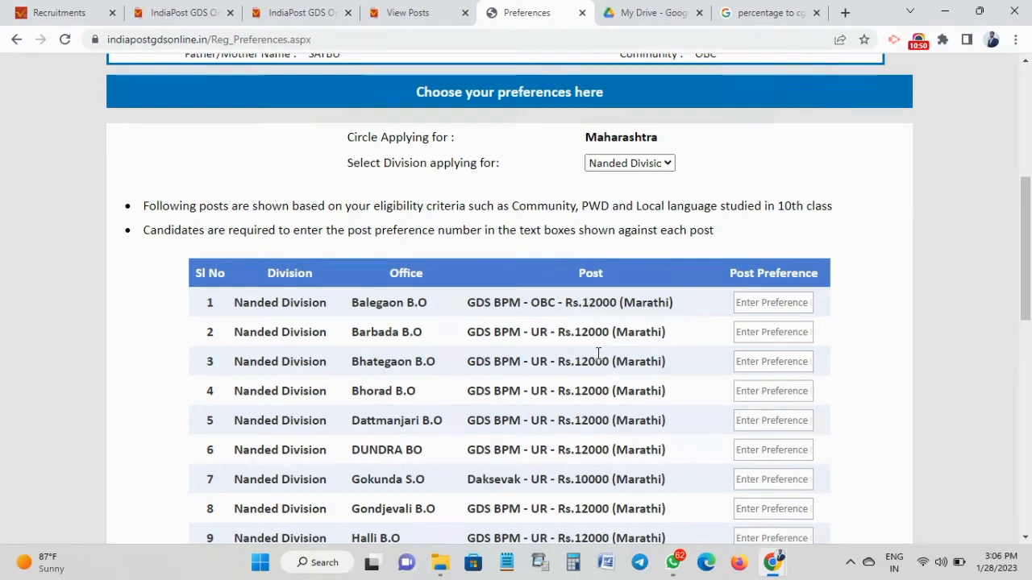
Step: Download the Nanded Division Vacancies spreadsheet to the desktop and open it
{"action": "scroll", "coordinate": [570, 421], "scroll_direction": "down", "scroll_amount": 2}
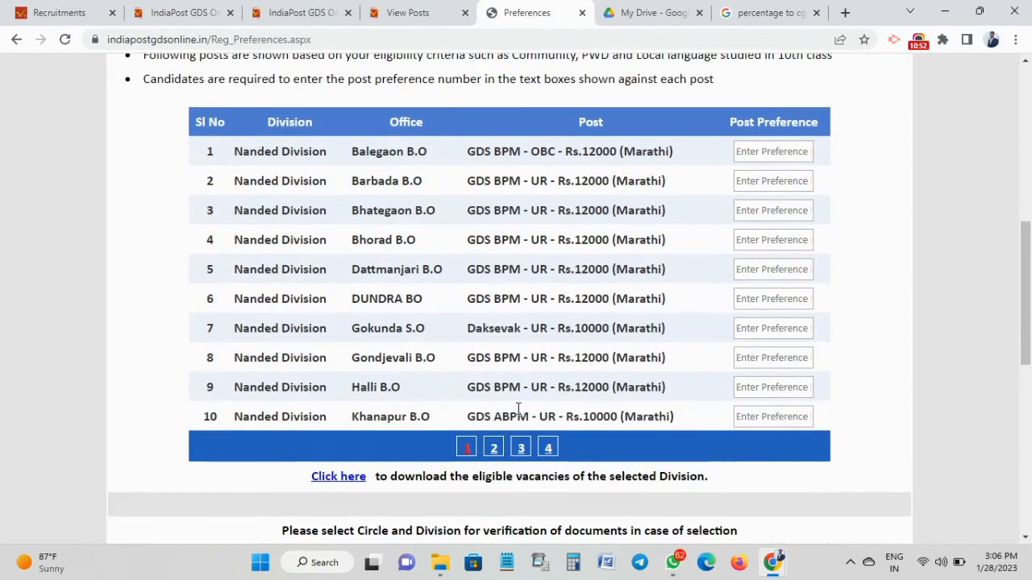
{"action": "left_click", "coordinate": [340, 482]}
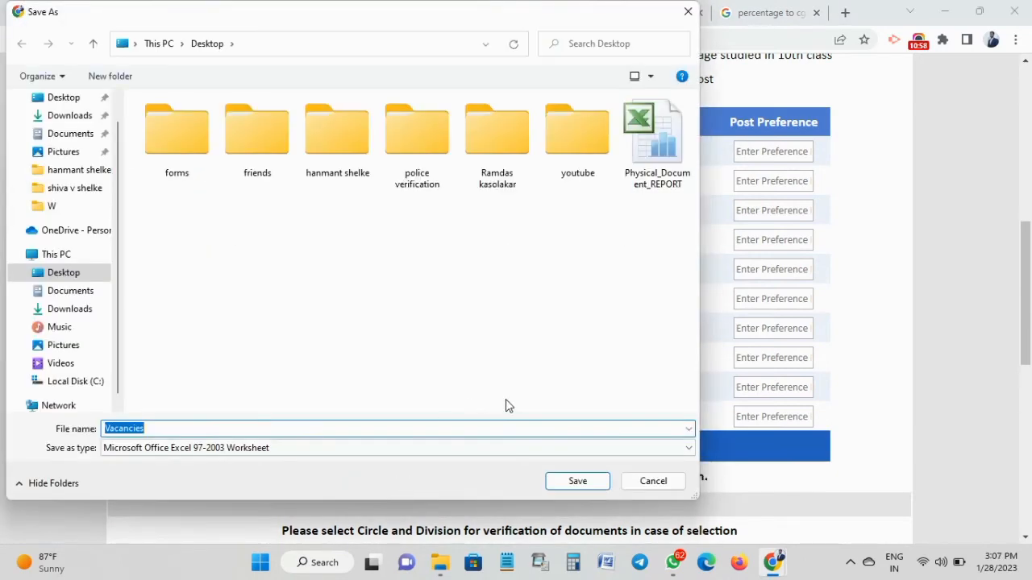
{"action": "left_click", "coordinate": [564, 480]}
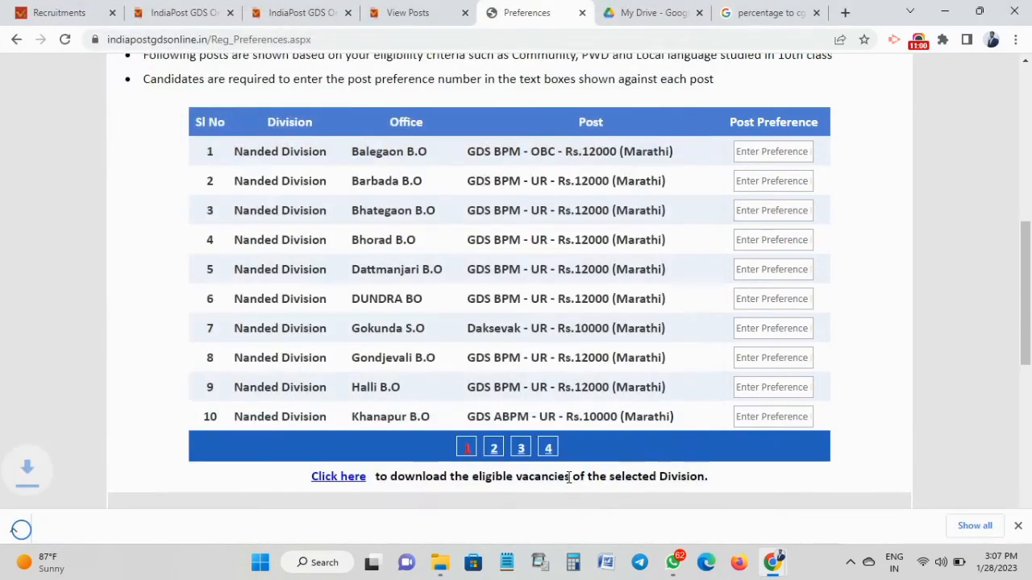
{"action": "left_click", "coordinate": [100, 530]}
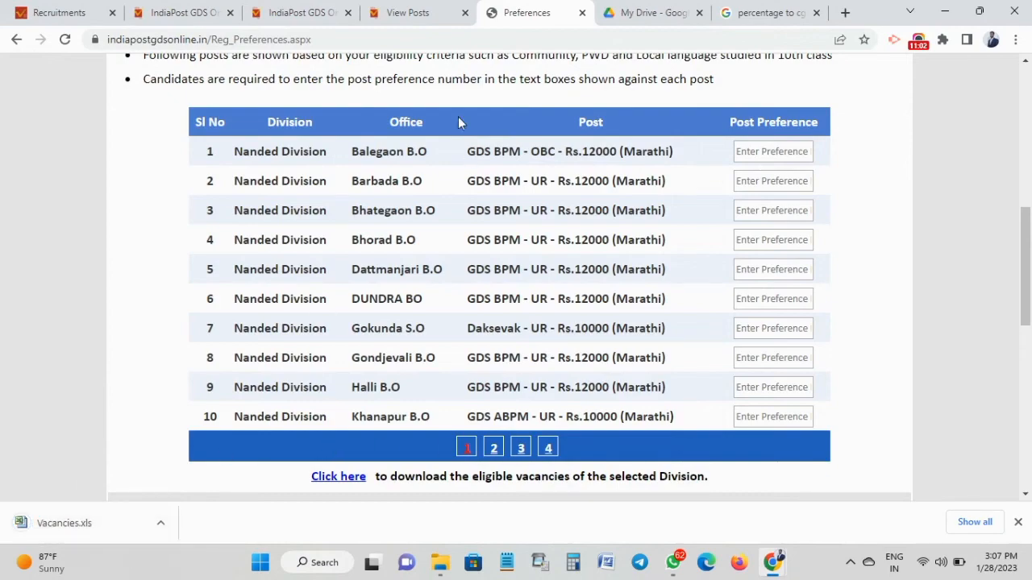
Step: Review the eligible posts list, close the downloads bar, and return to Preferences
{"action": "left_click", "coordinate": [407, 12]}
{"action": "scroll", "coordinate": [503, 329], "scroll_direction": "up", "scroll_amount": 3}
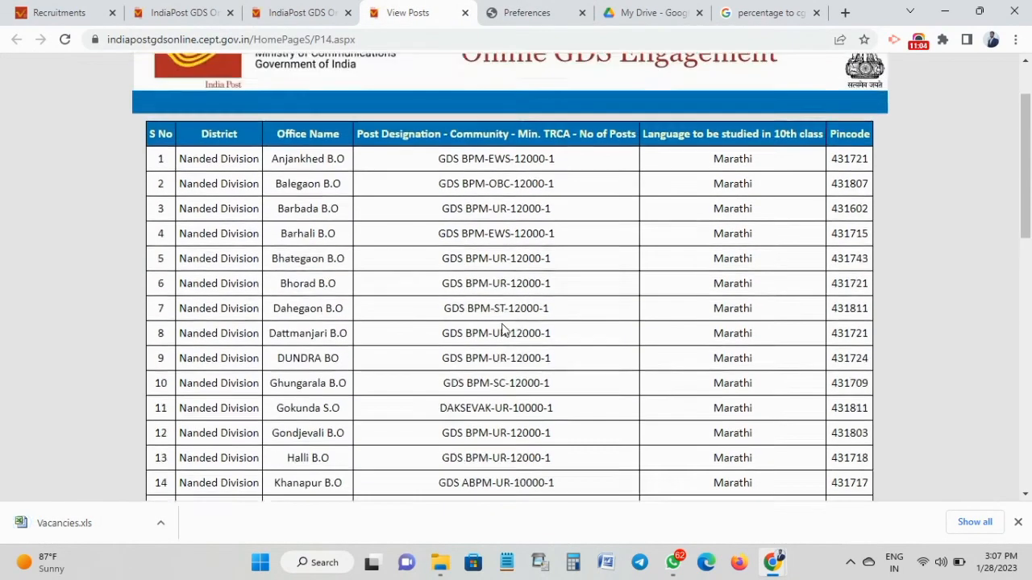
{"action": "left_click", "coordinate": [1019, 523]}
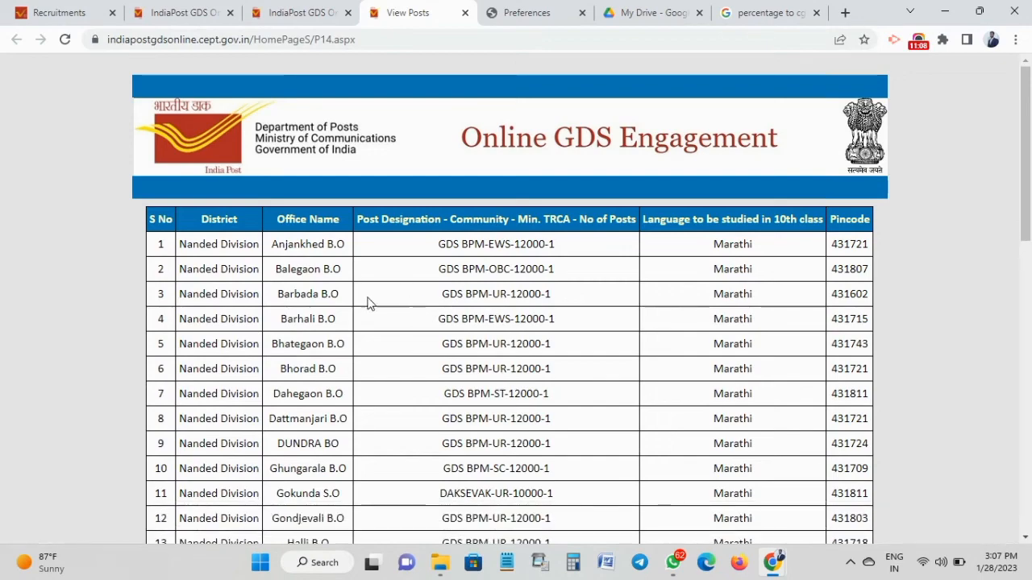
{"action": "scroll", "coordinate": [320, 301], "scroll_direction": "down", "scroll_amount": 2}
{"action": "scroll", "coordinate": [294, 373], "scroll_direction": "down", "scroll_amount": 2}
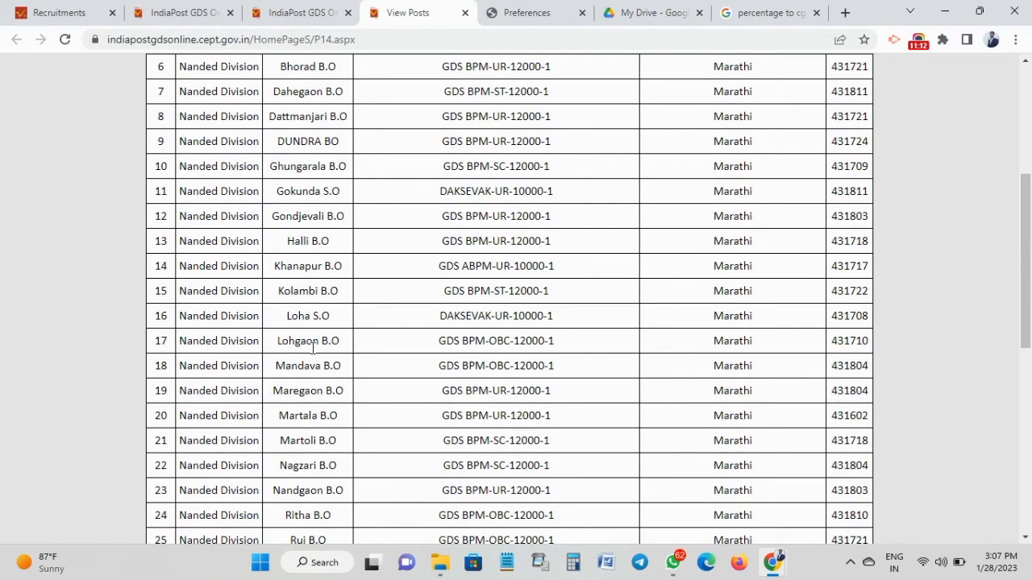
{"action": "scroll", "coordinate": [483, 216], "scroll_direction": "up", "scroll_amount": 1}
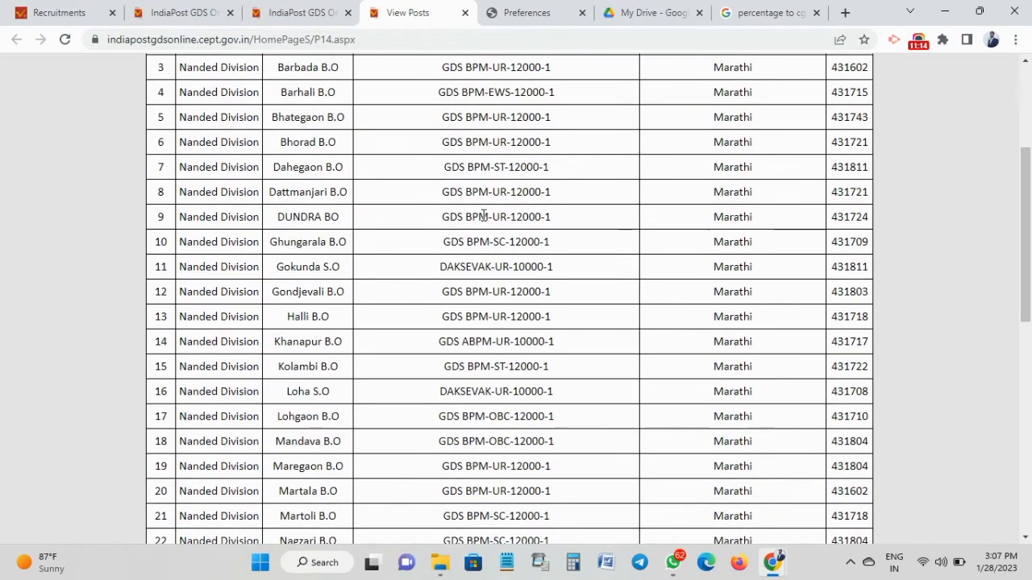
{"action": "left_click", "coordinate": [508, 11]}
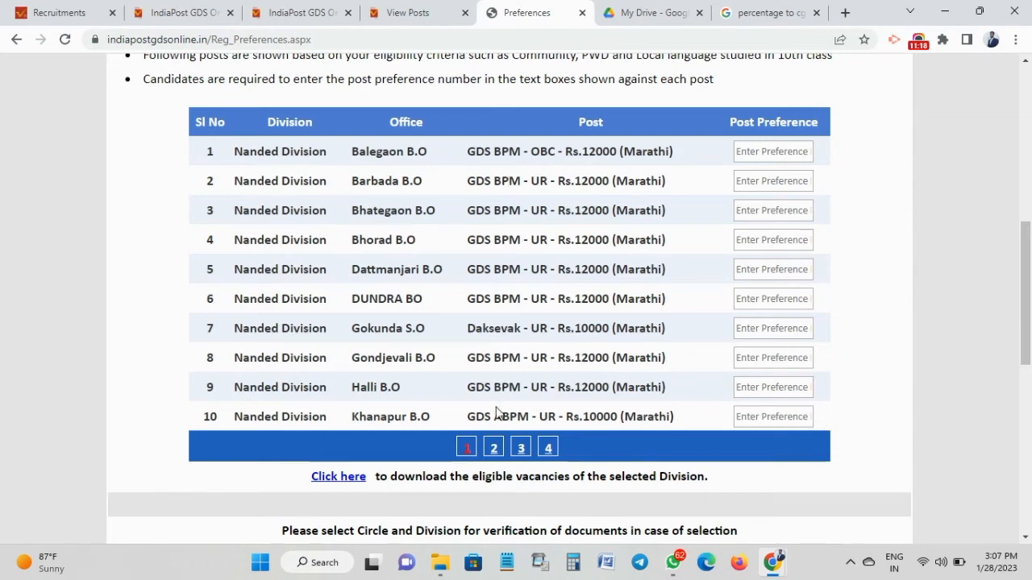
Step: On page 2, rank Lohgaon B.O as preference 1 and save the preferences
{"action": "left_click", "coordinate": [493, 449]}
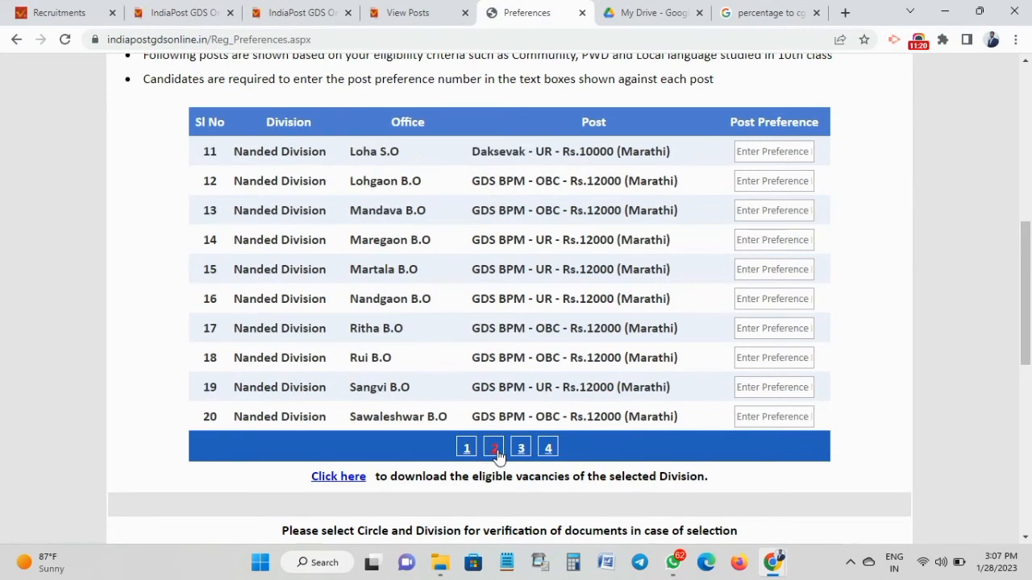
{"action": "left_click", "coordinate": [768, 184]}
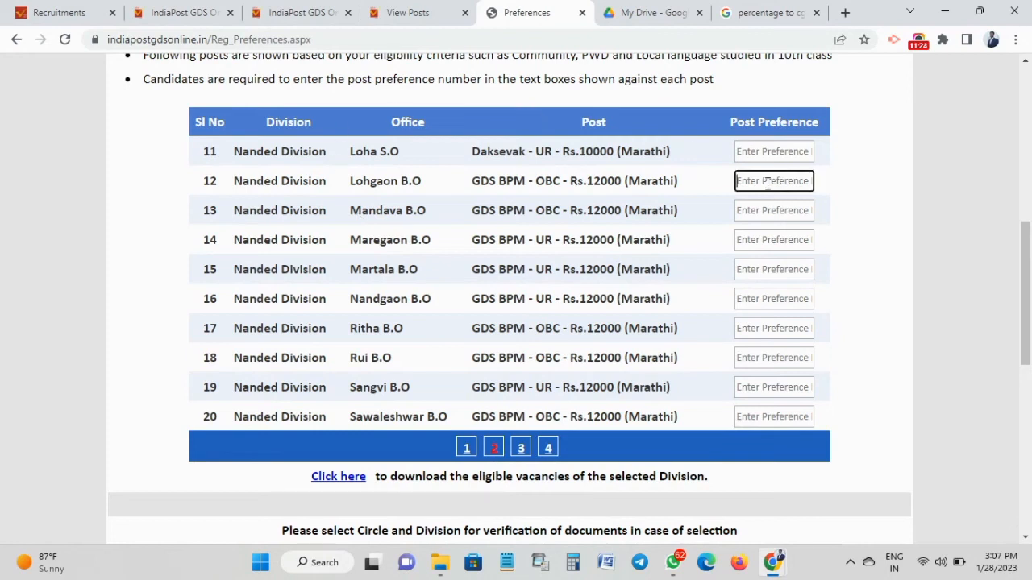
{"action": "type", "text": "1"}
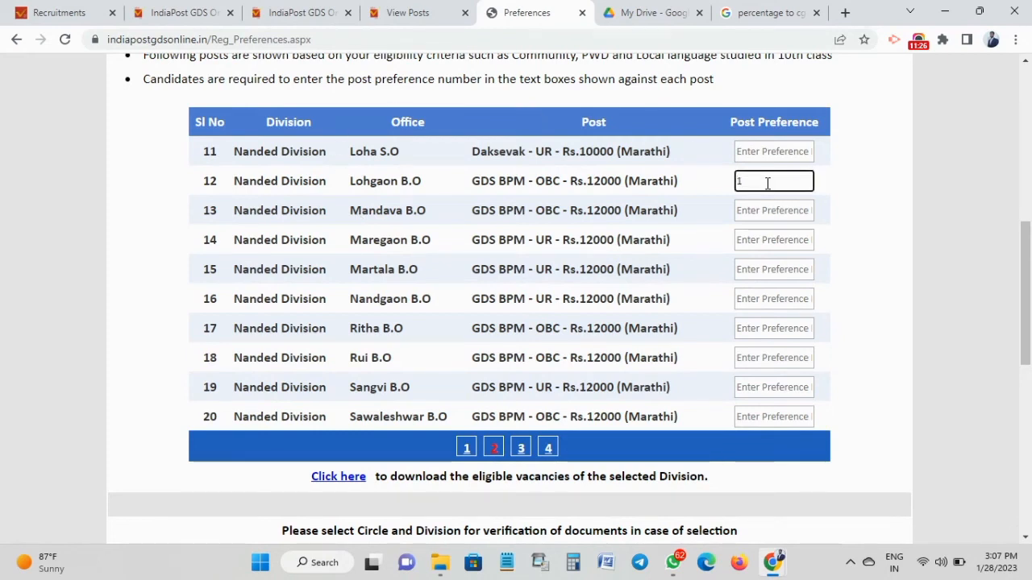
{"action": "left_click", "coordinate": [704, 196]}
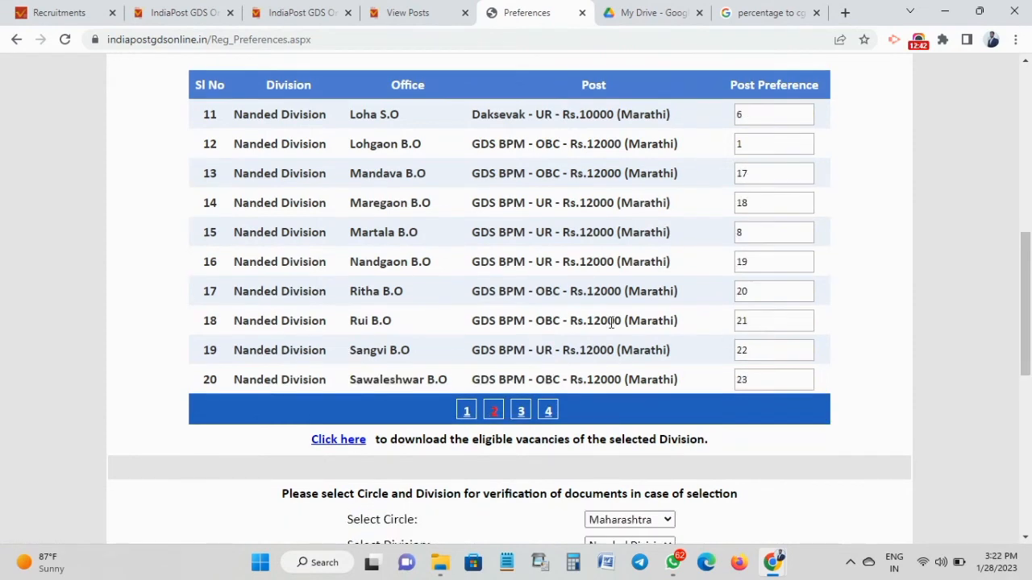
{"action": "scroll", "coordinate": [532, 330], "scroll_direction": "down", "scroll_amount": 5}
{"action": "scroll", "coordinate": [531, 331], "scroll_direction": "down", "scroll_amount": 3}
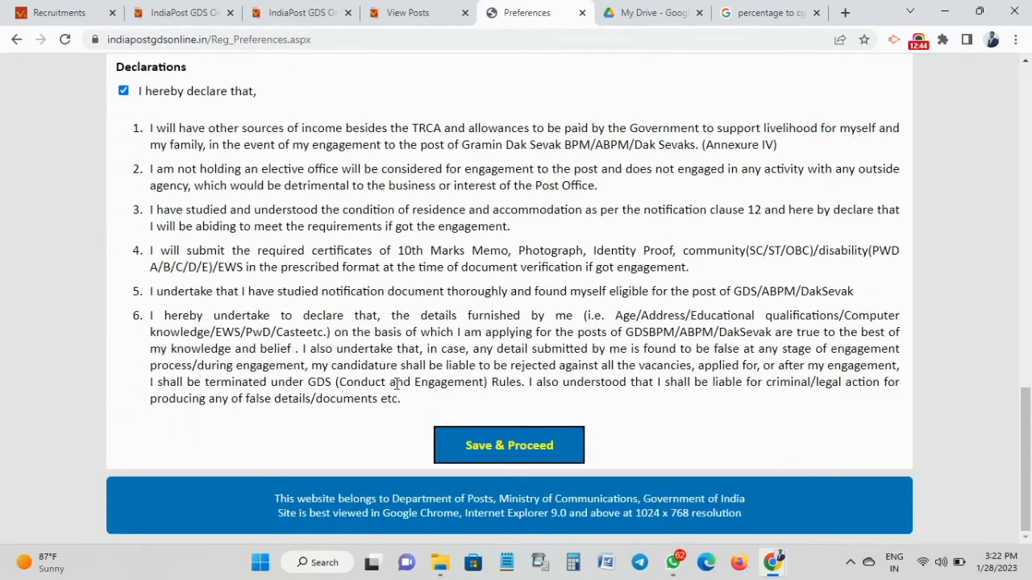
{"action": "left_click", "coordinate": [506, 446]}
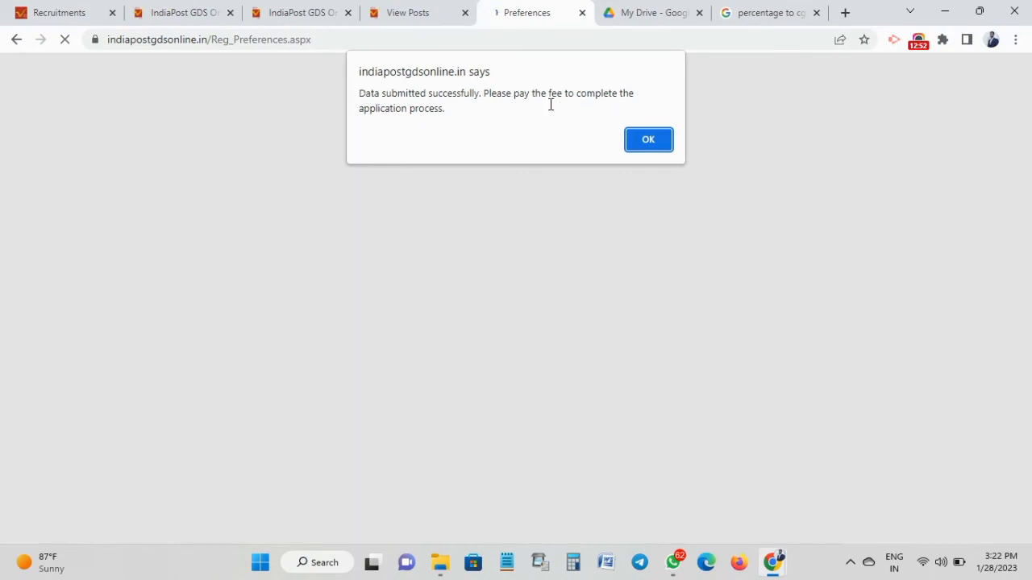
Step: Dismiss the submission alert and accept the non-refundable fee warning
{"action": "left_click", "coordinate": [653, 145]}
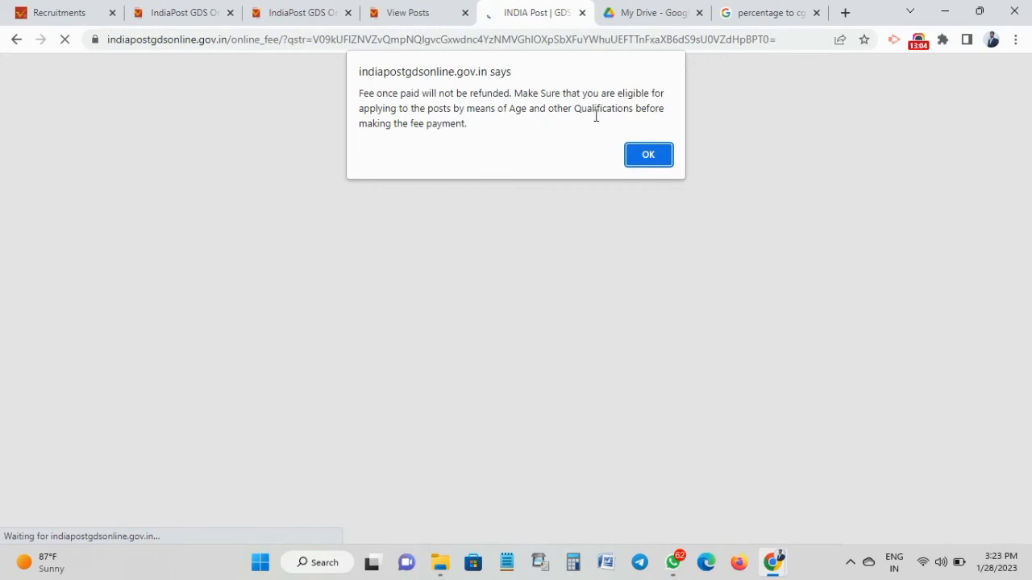
{"action": "left_click", "coordinate": [647, 158]}
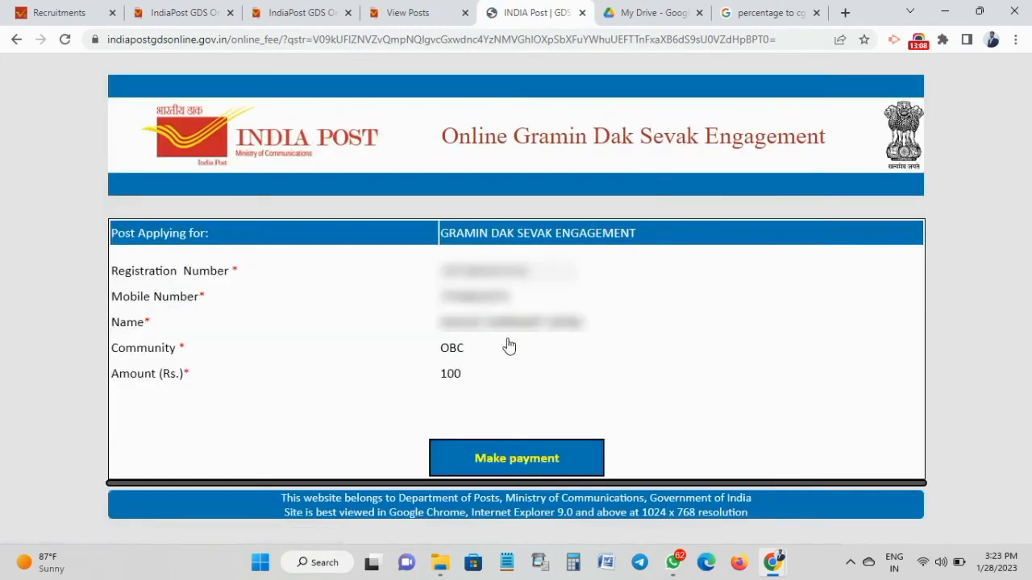
Step: Pay the Rs. 100 fee through BillDesk using the QR method with BHIM UPI
{"action": "left_click", "coordinate": [509, 457]}
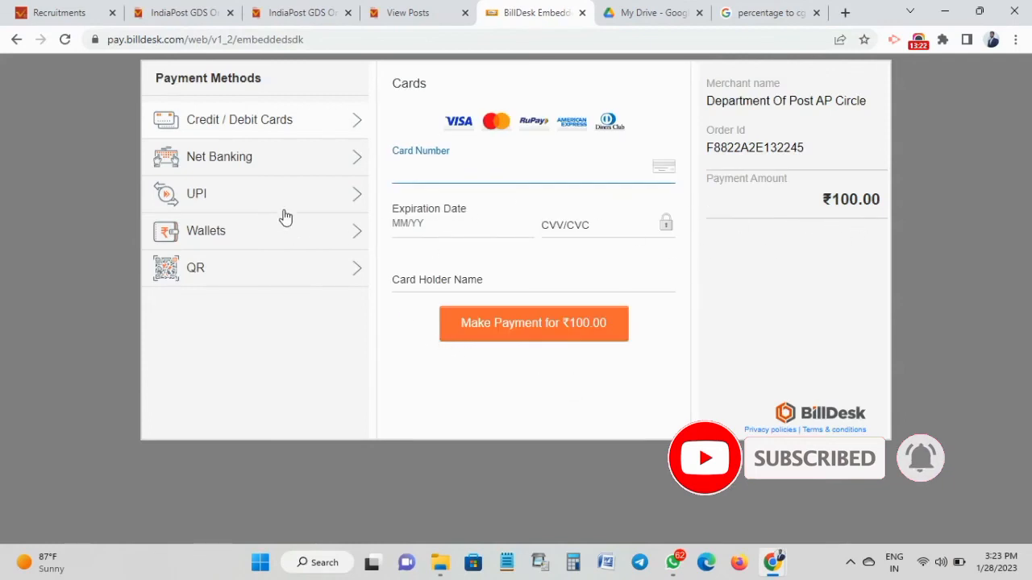
{"action": "left_click", "coordinate": [217, 269]}
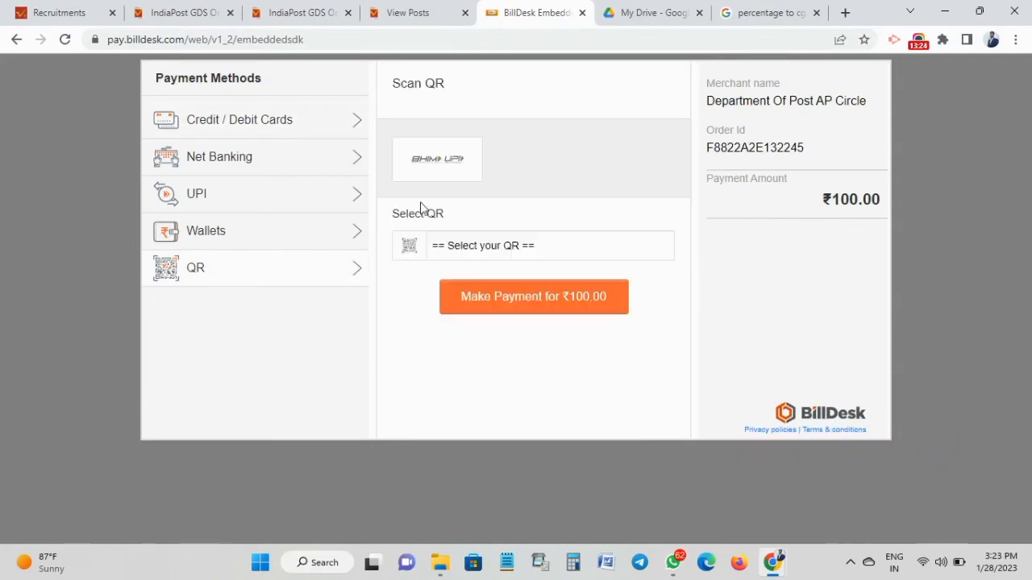
{"action": "left_click", "coordinate": [457, 246]}
{"action": "left_click", "coordinate": [466, 280]}
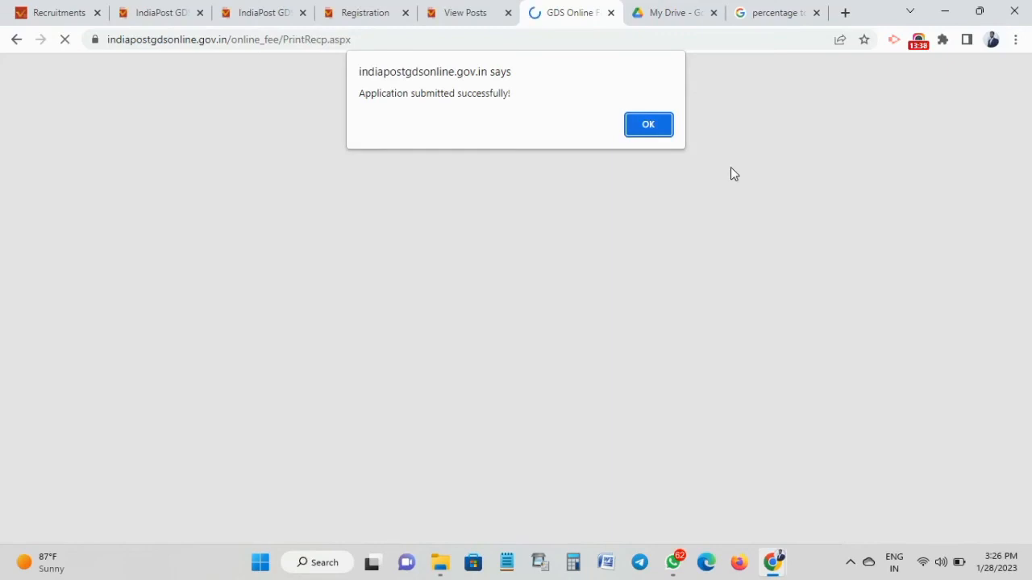
Step: Dismiss the success alert and scroll through the submitted application printout
{"action": "left_click", "coordinate": [647, 126]}
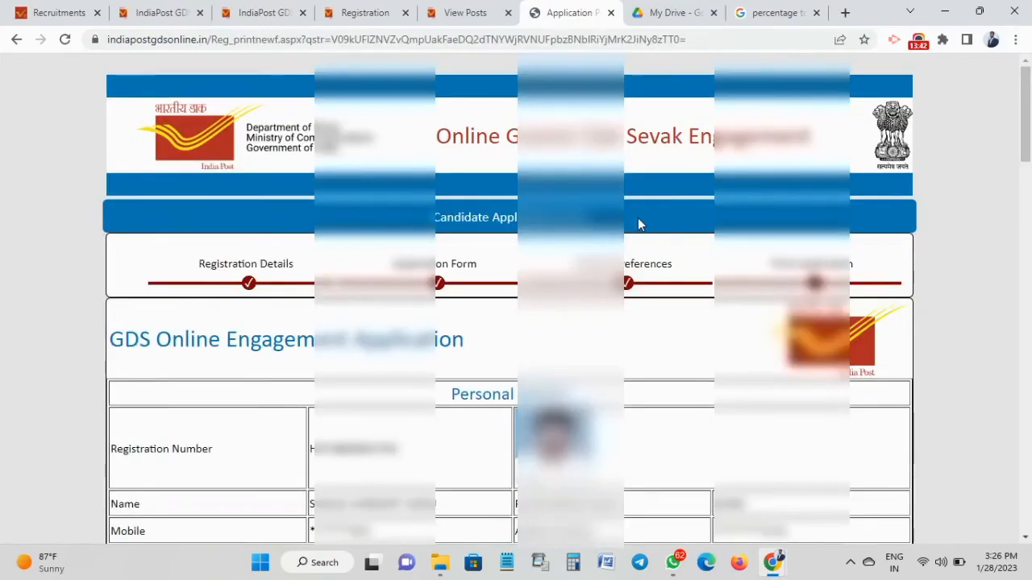
{"action": "scroll", "coordinate": [437, 455], "scroll_direction": "down", "scroll_amount": 1}
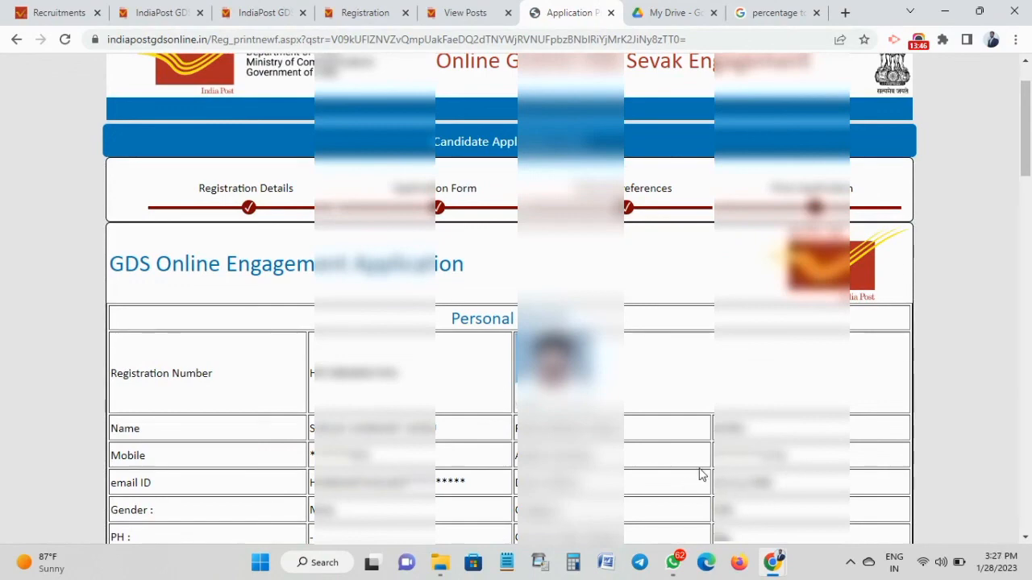
{"action": "scroll", "coordinate": [701, 476], "scroll_direction": "down", "scroll_amount": 1}
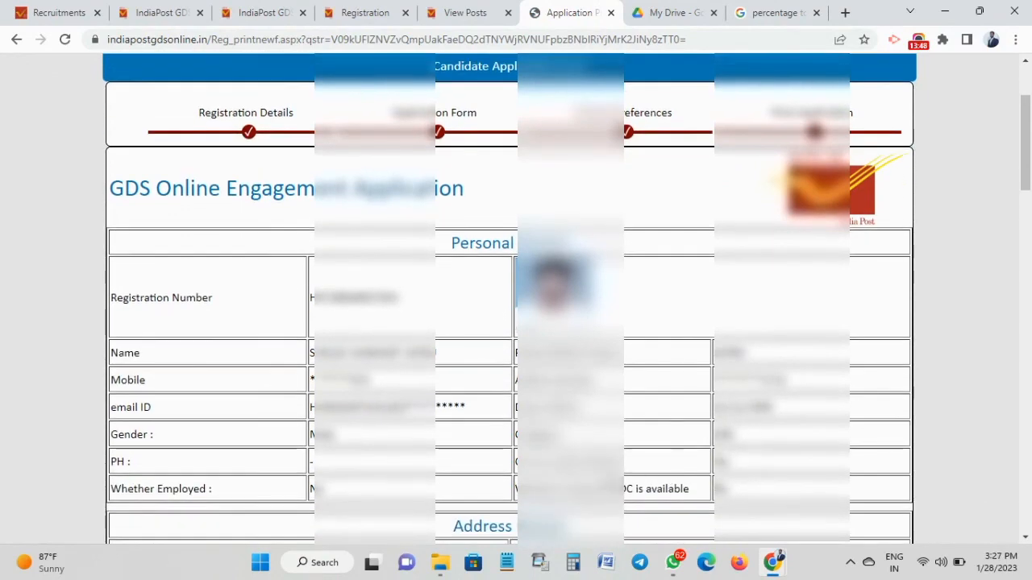
{"action": "scroll", "coordinate": [613, 468], "scroll_direction": "down", "scroll_amount": 5}
{"action": "scroll", "coordinate": [624, 435], "scroll_direction": "up", "scroll_amount": 2}
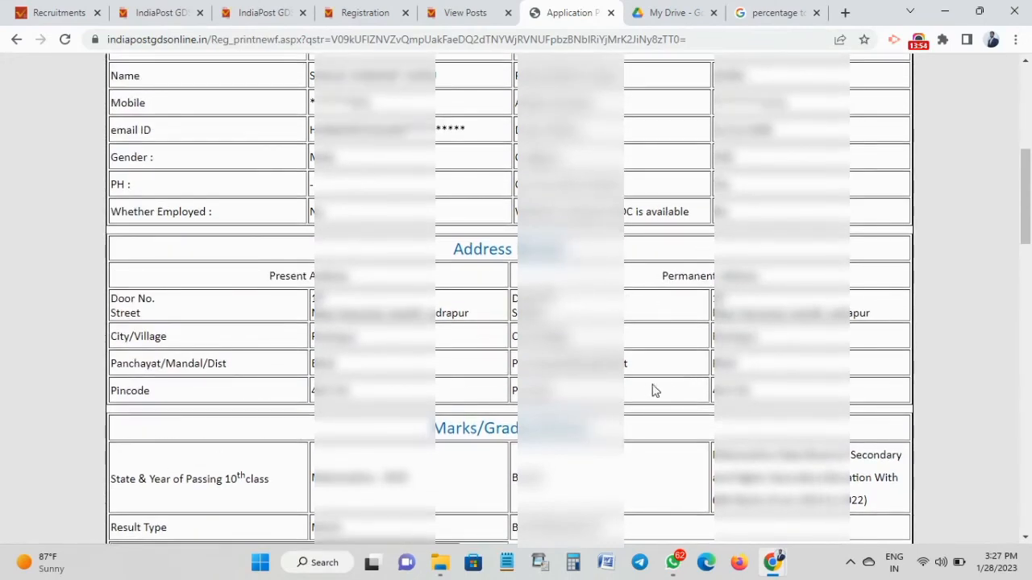
{"action": "scroll", "coordinate": [654, 395], "scroll_direction": "down", "scroll_amount": 5}
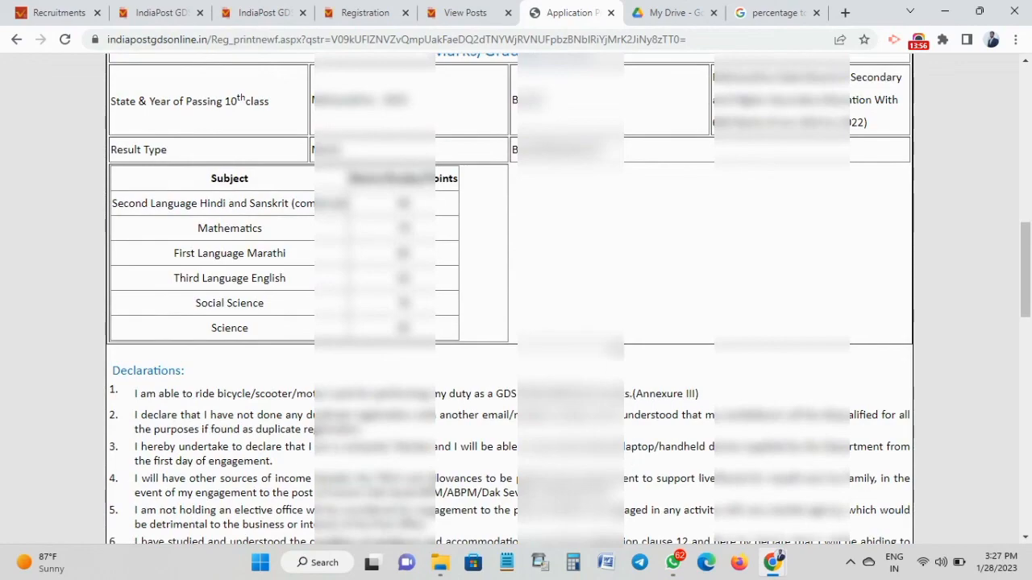
{"action": "scroll", "coordinate": [516, 298], "scroll_direction": "down", "scroll_amount": 15}
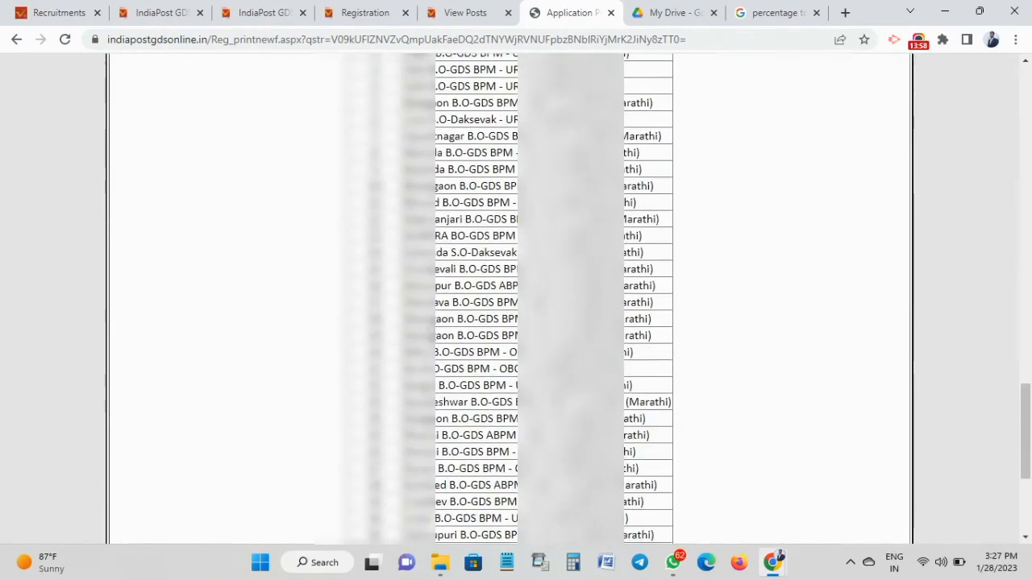
{"action": "scroll", "coordinate": [513, 295], "scroll_direction": "up", "scroll_amount": 3}
Step: Open the 4-sheet print preview of the application
{"action": "left_click_drag", "start_coordinate": [370, 193], "coordinate": [633, 501]}
{"action": "scroll", "coordinate": [462, 234], "scroll_direction": "down", "scroll_amount": 3}
{"action": "left_click", "coordinate": [463, 277]}
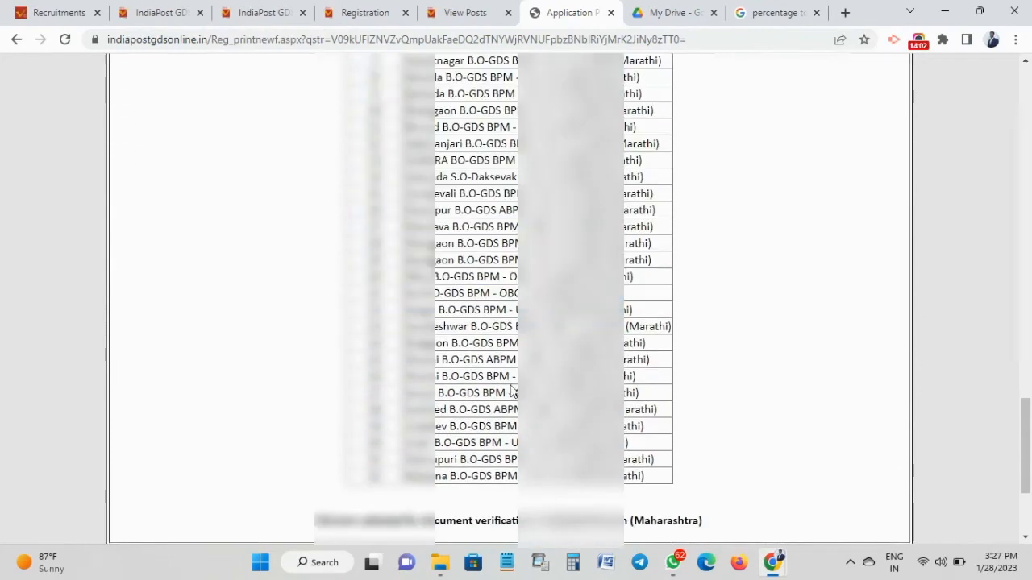
{"action": "scroll", "coordinate": [463, 276], "scroll_direction": "down", "scroll_amount": 3}
{"action": "left_click", "coordinate": [518, 459]}
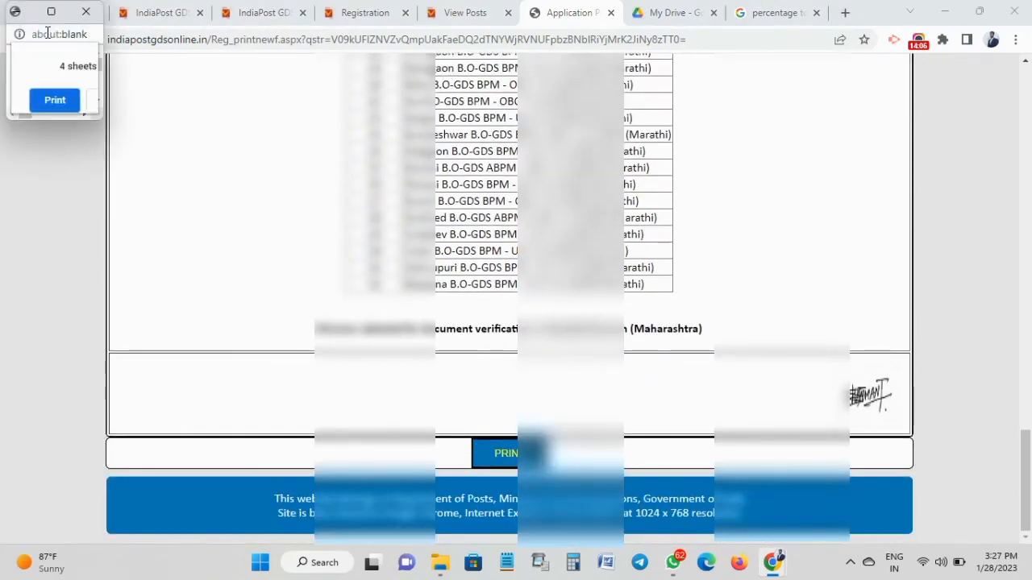
Step: Send the printout to the printer and cancel the job when the printer is offline
{"action": "left_click", "coordinate": [56, 100]}
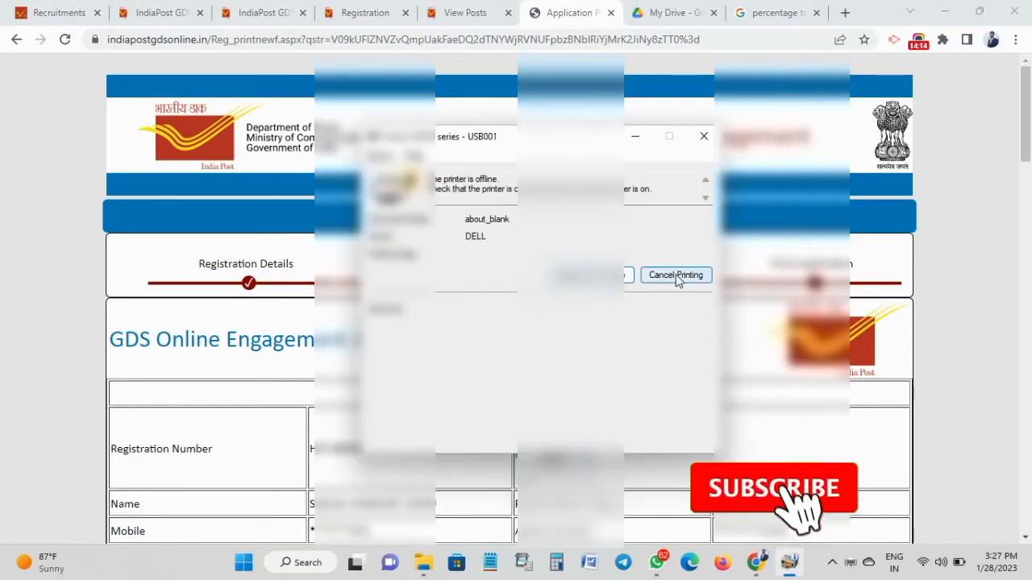
{"action": "left_click", "coordinate": [675, 275]}
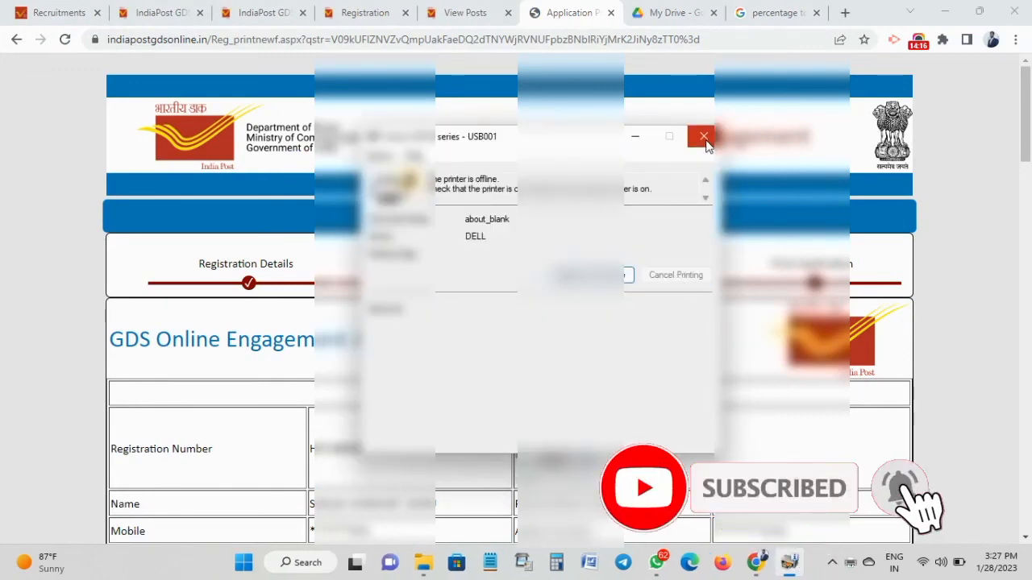
{"action": "left_click", "coordinate": [704, 137]}
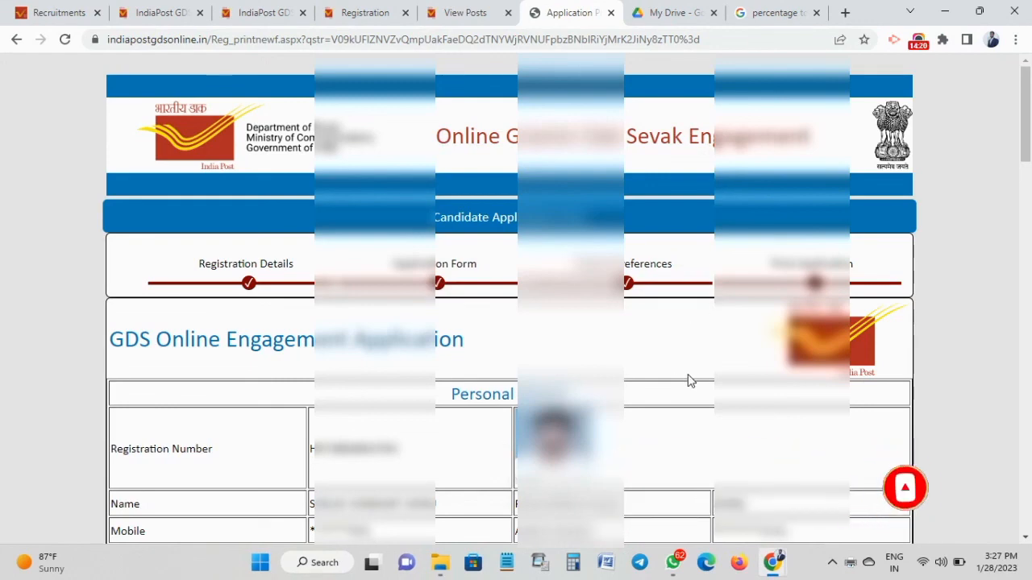
{"action": "scroll", "coordinate": [689, 369], "scroll_direction": "down", "scroll_amount": 3}
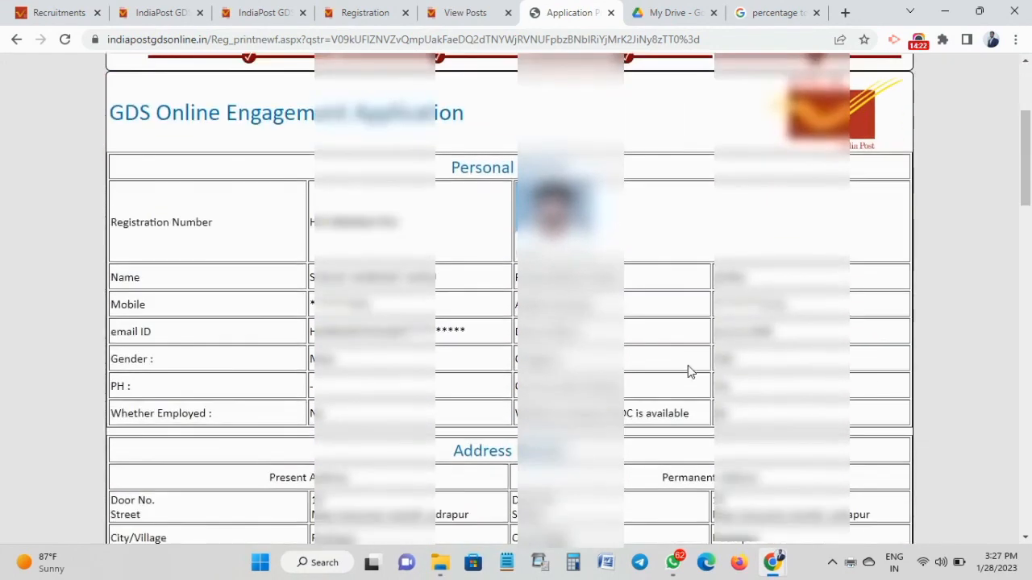
{"action": "scroll", "coordinate": [689, 371], "scroll_direction": "up", "scroll_amount": 1}
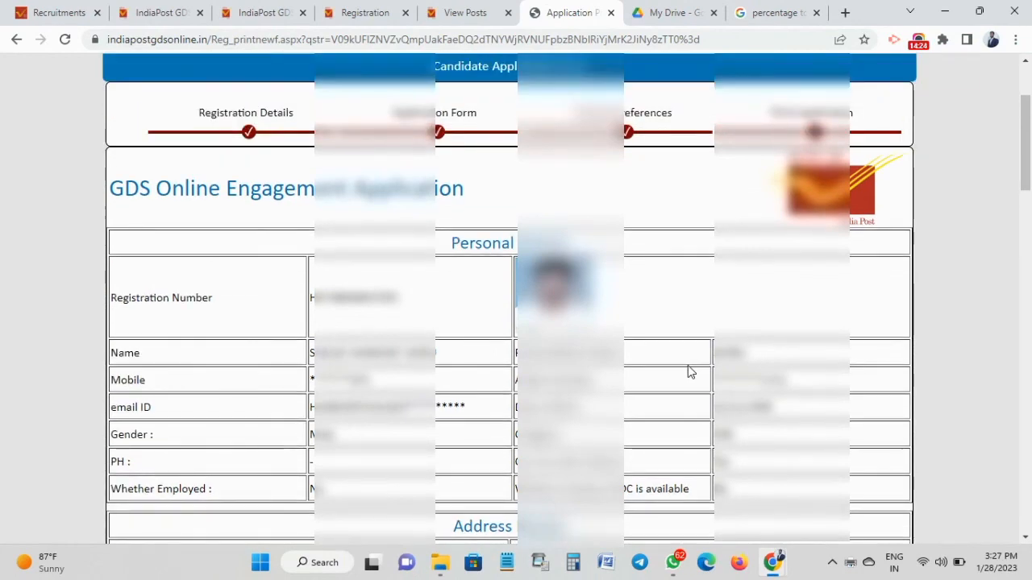